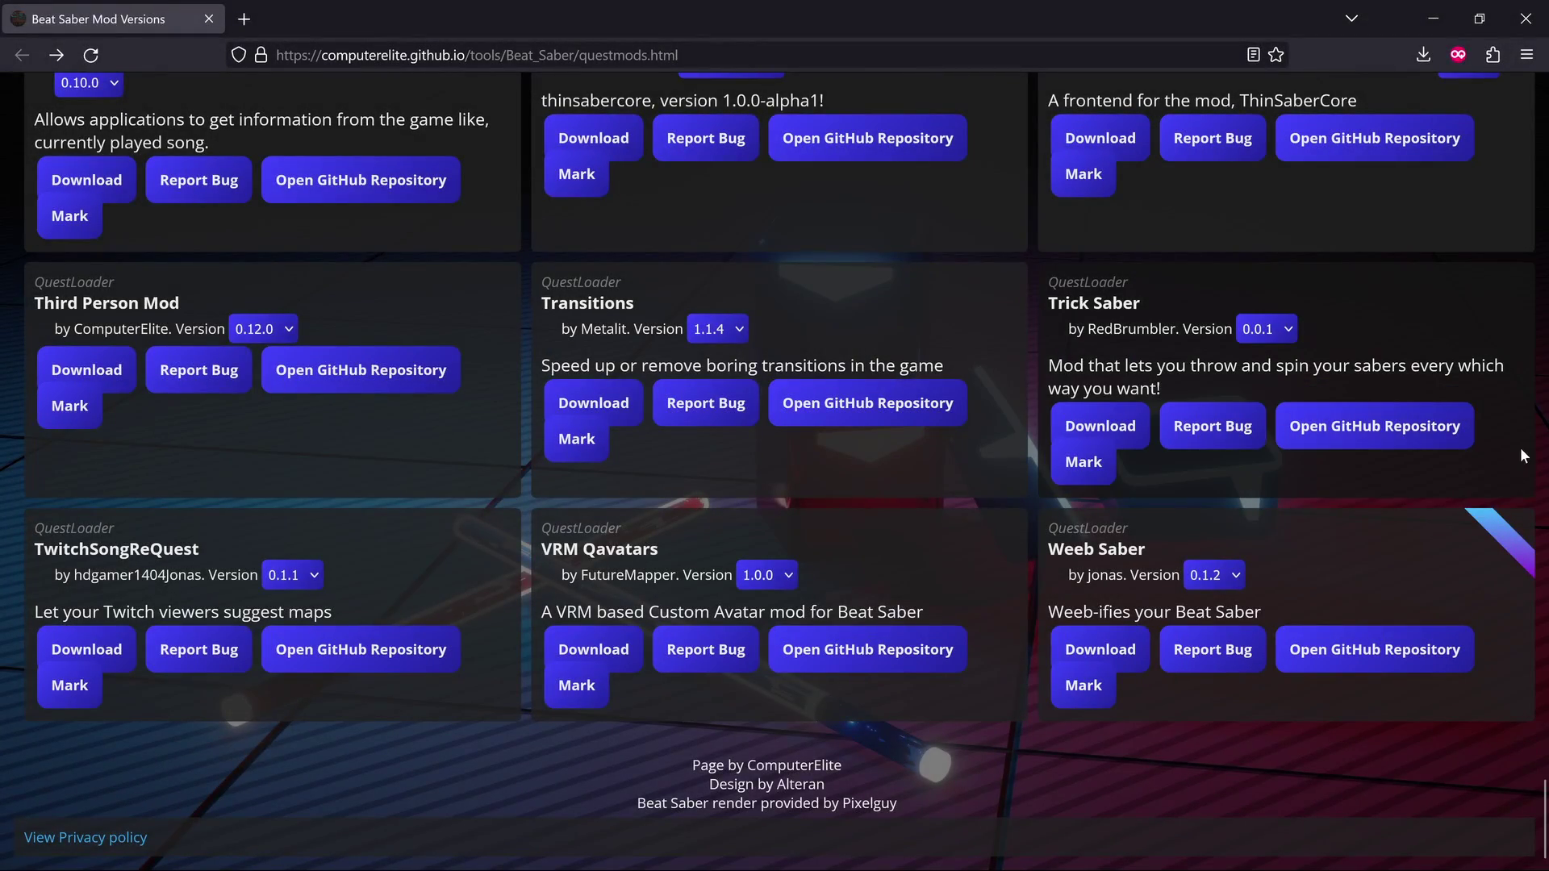
Find the VRM Qavatars mod in the Beat Saber Quest mod list and open its GitHub repository
{"action": "scroll", "coordinate": [1432, 461], "scroll_direction": "up", "scroll_amount": 15}
{"action": "scroll", "coordinate": [1165, 428], "scroll_direction": "up", "scroll_amount": 10}
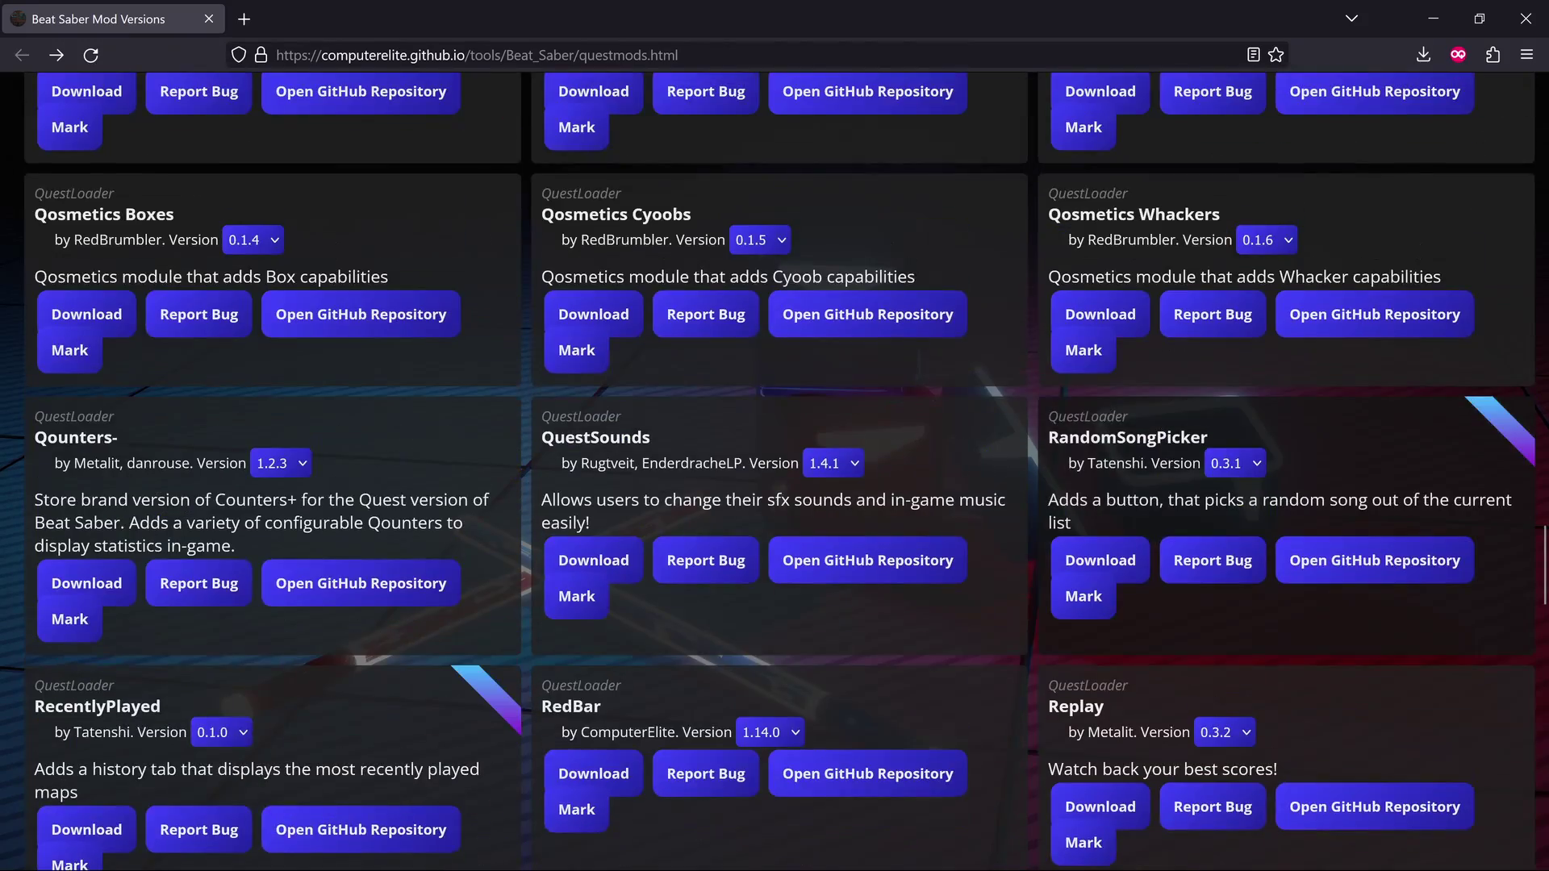
{"action": "scroll", "coordinate": [1155, 422], "scroll_direction": "up", "scroll_amount": 2}
{"action": "scroll", "coordinate": [1150, 418], "scroll_direction": "down", "scroll_amount": 12}
{"action": "scroll", "coordinate": [1150, 418], "scroll_direction": "up", "scroll_amount": 18}
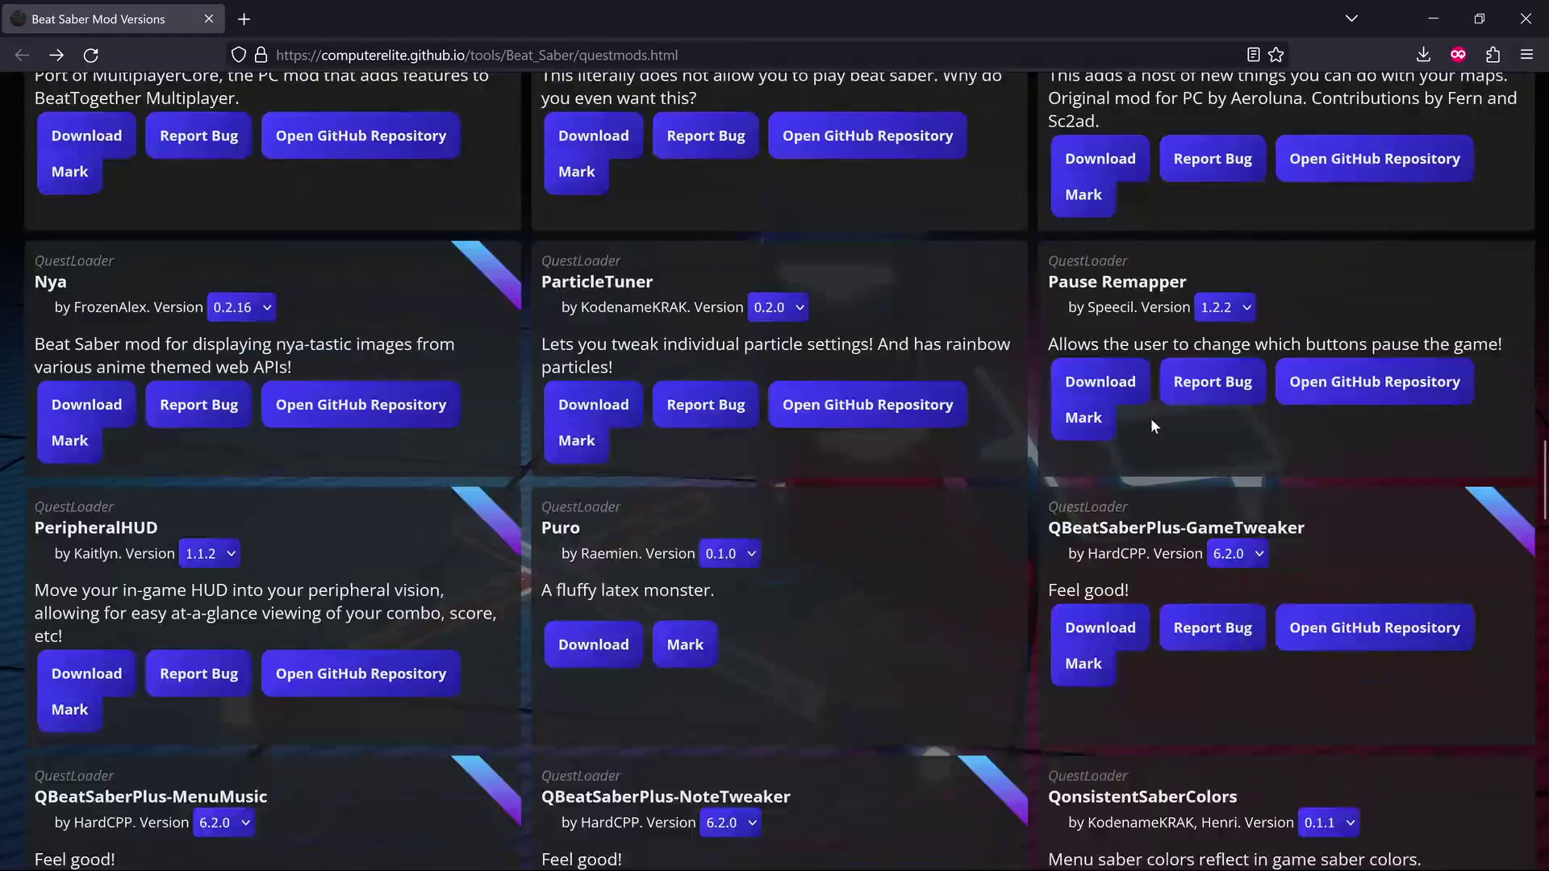
{"action": "scroll", "coordinate": [1151, 417], "scroll_direction": "down", "scroll_amount": 16}
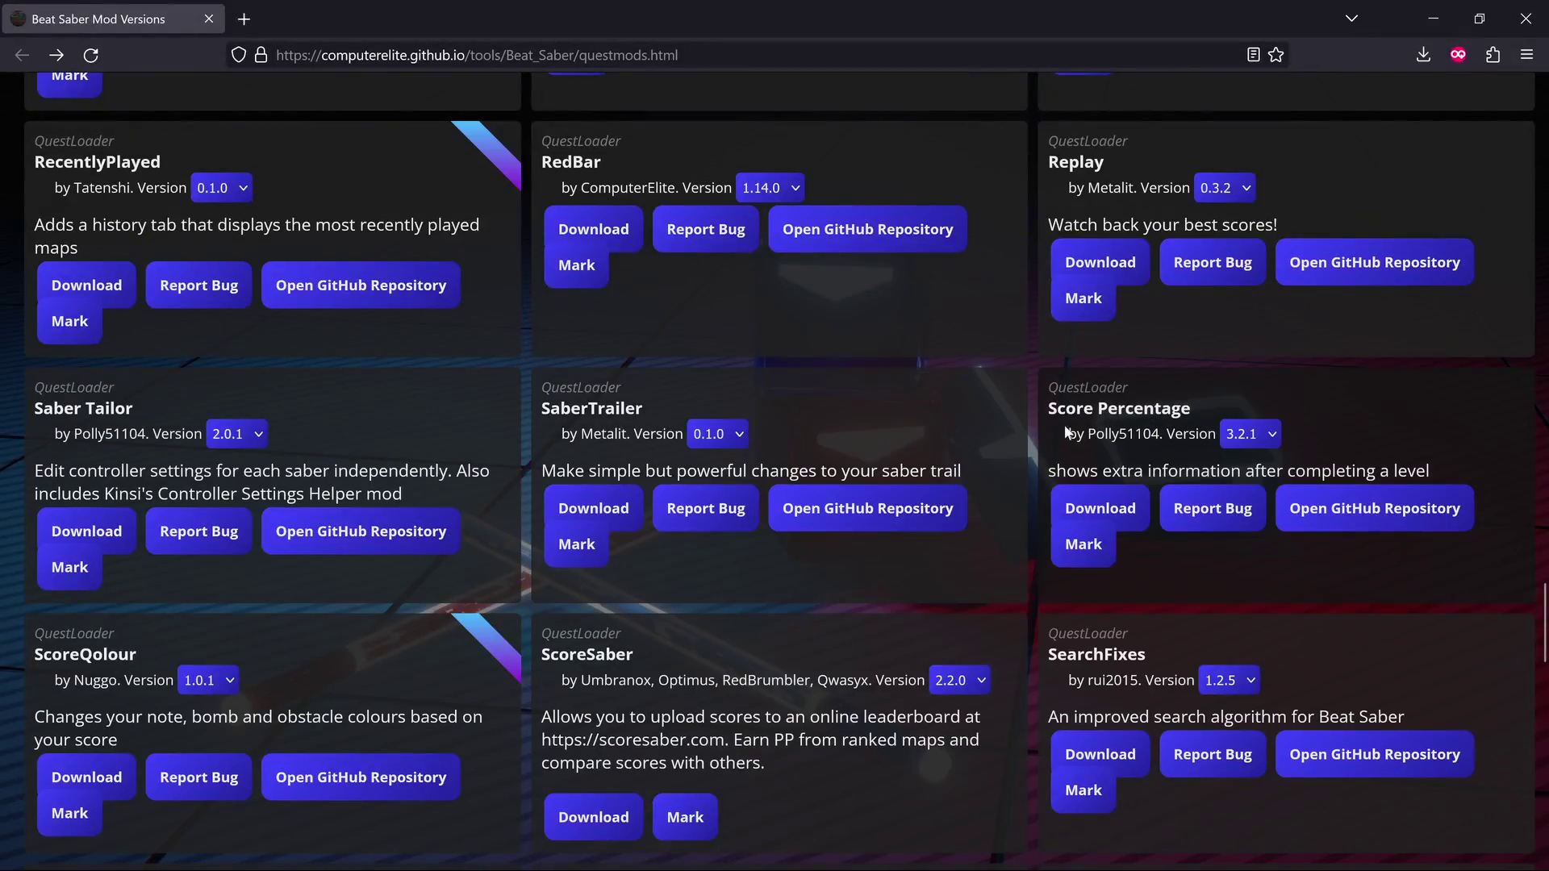
{"action": "scroll", "coordinate": [1026, 429], "scroll_direction": "down", "scroll_amount": 5}
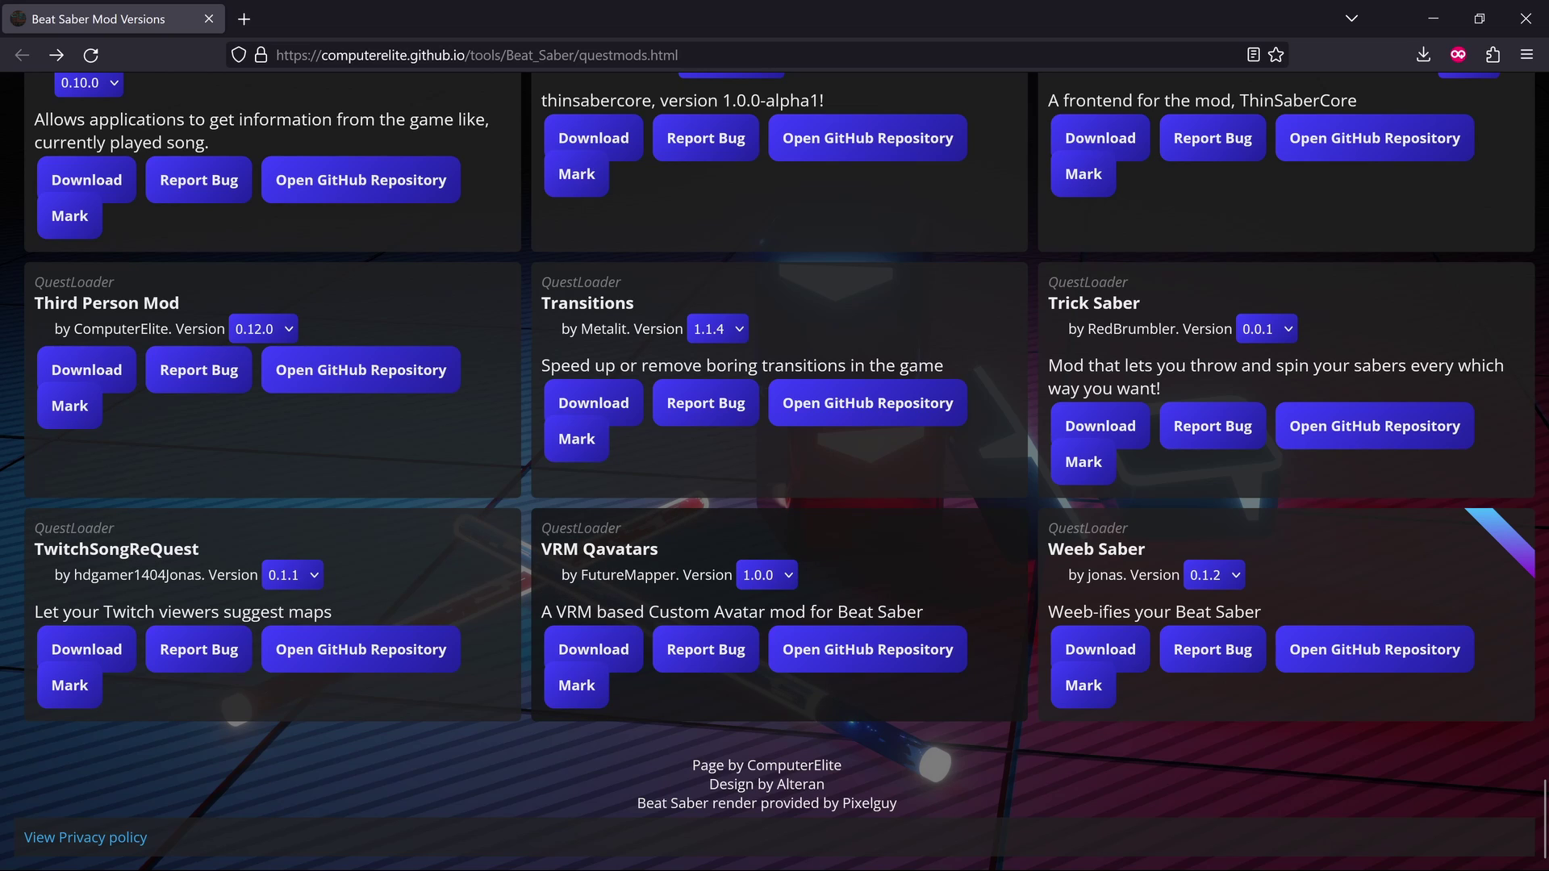
{"action": "left_click", "coordinate": [844, 658]}
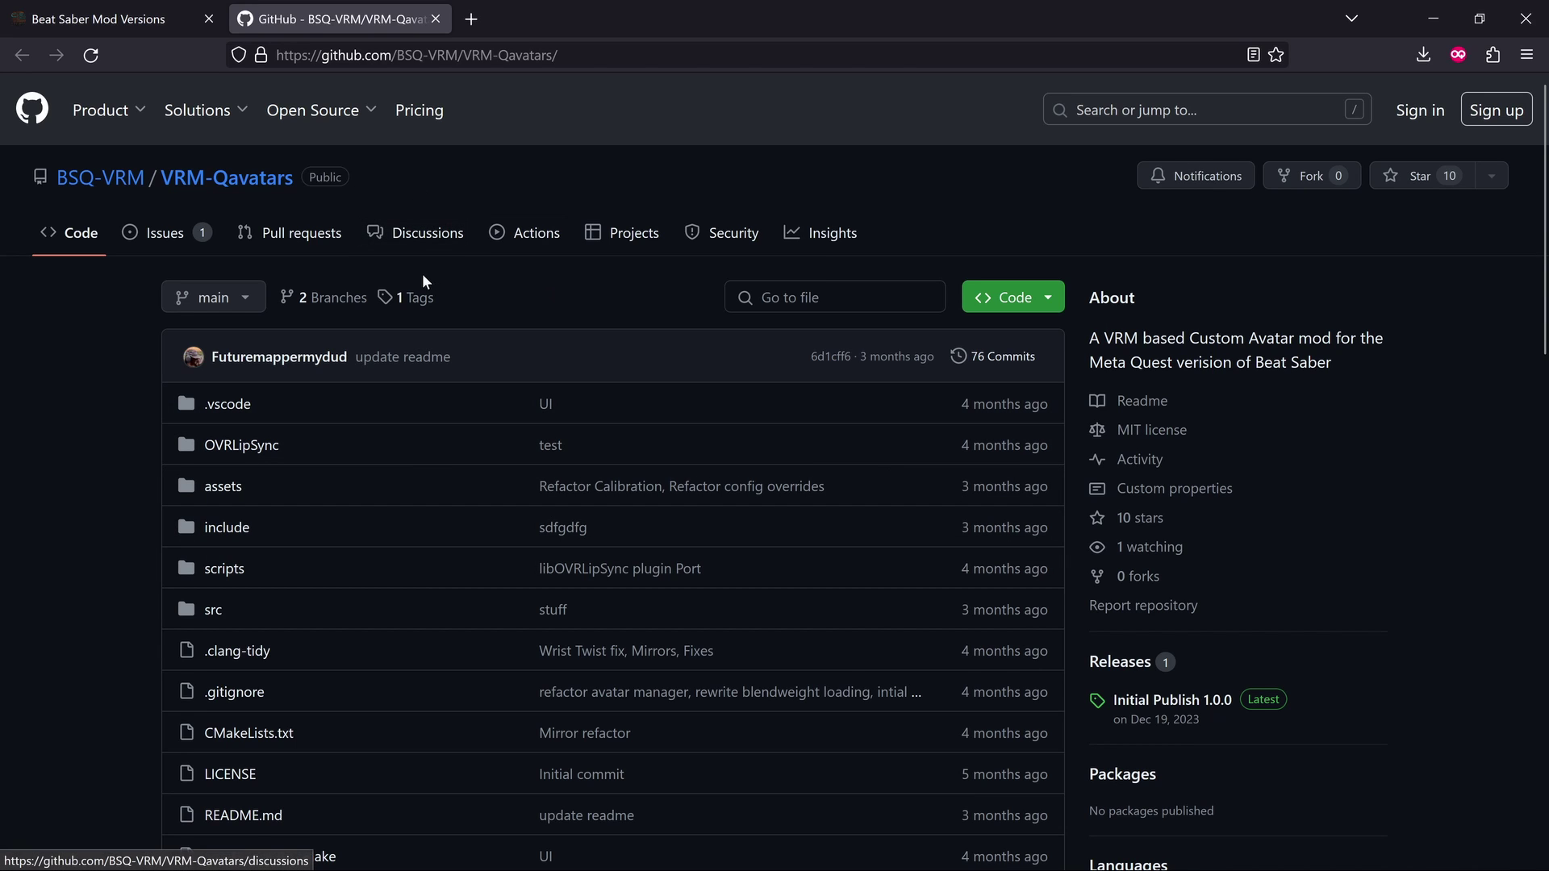
Return to the Beat Saber mod list and check the recent downloads for VRM.Qavatars.qmod
{"action": "left_click", "coordinate": [97, 18]}
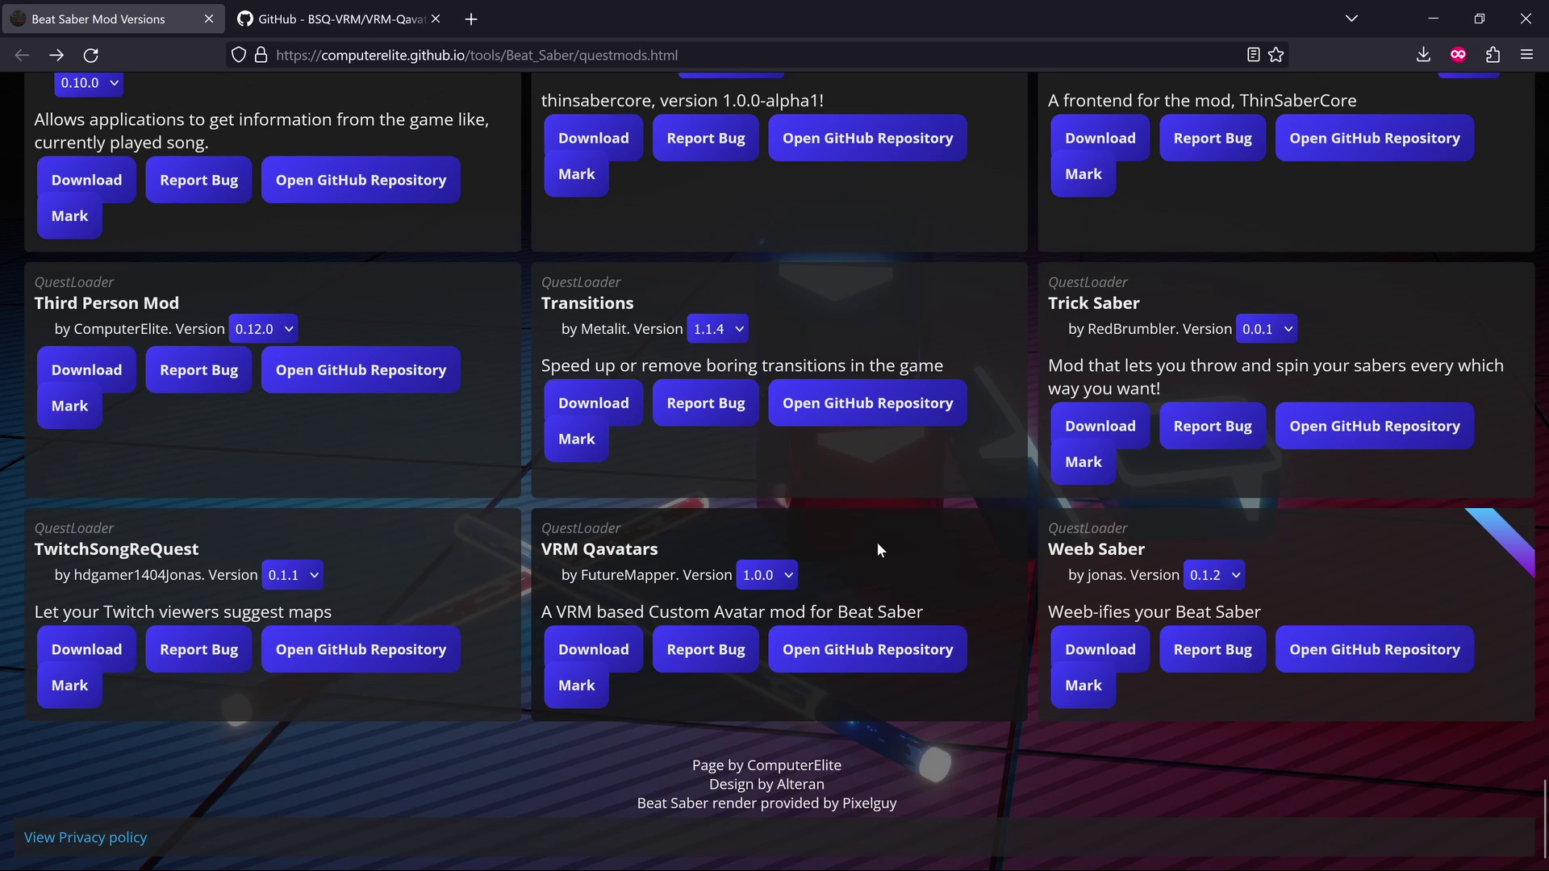
{"action": "left_click", "coordinate": [599, 655]}
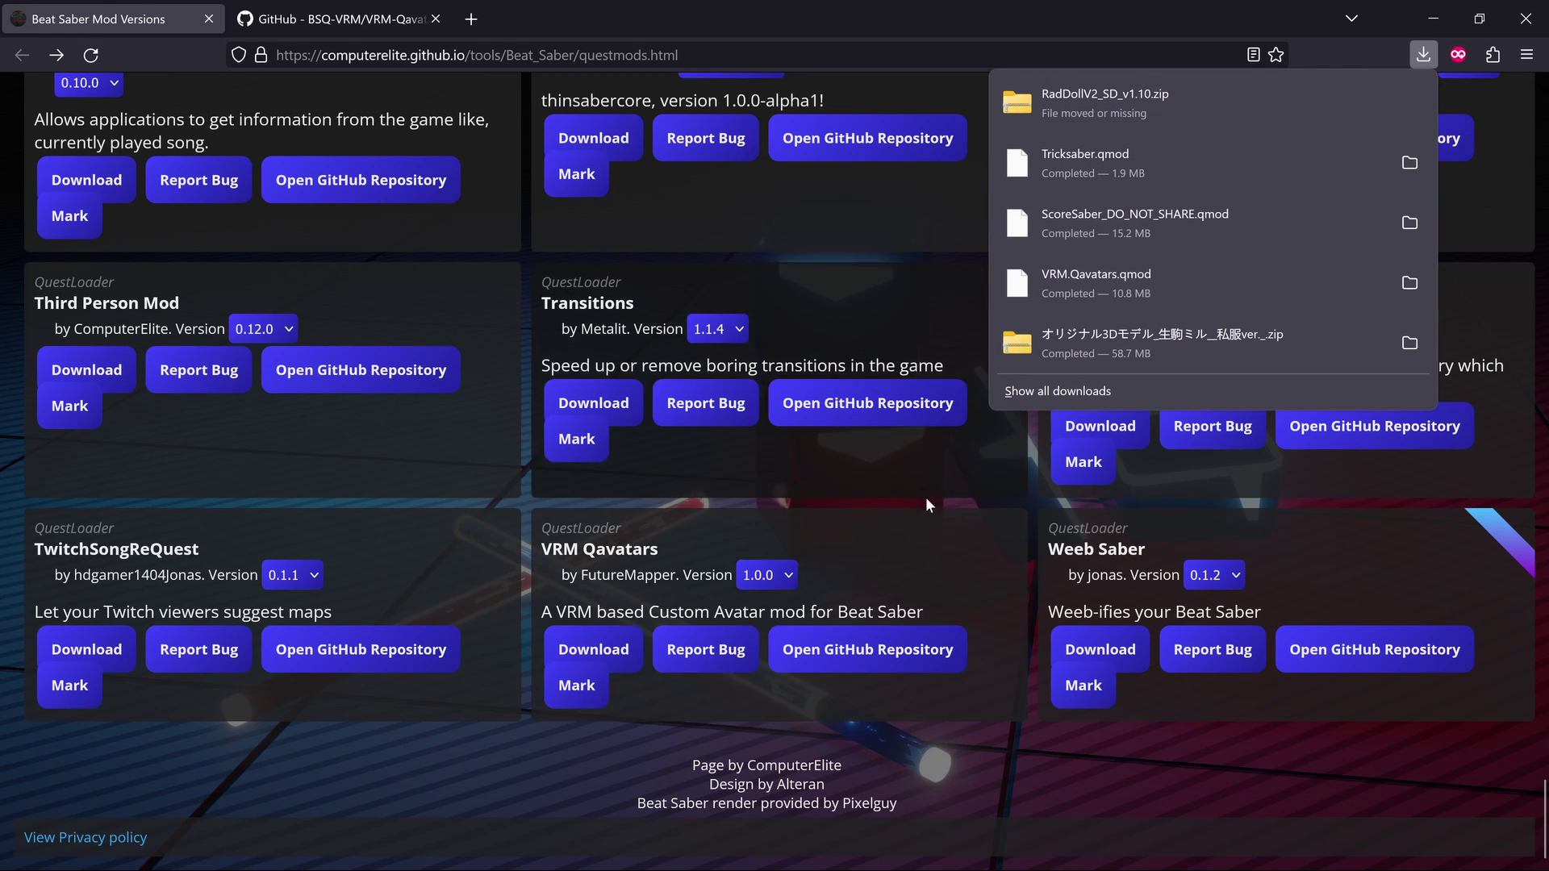
Switch to QuestPatcher and view the installable mod files in Downloads from Mod Management, without installing any
{"action": "mouse_move", "coordinate": [141, 861]}
{"action": "mouse_move", "coordinate": [210, 847]}
{"action": "left_click", "coordinate": [210, 742]}
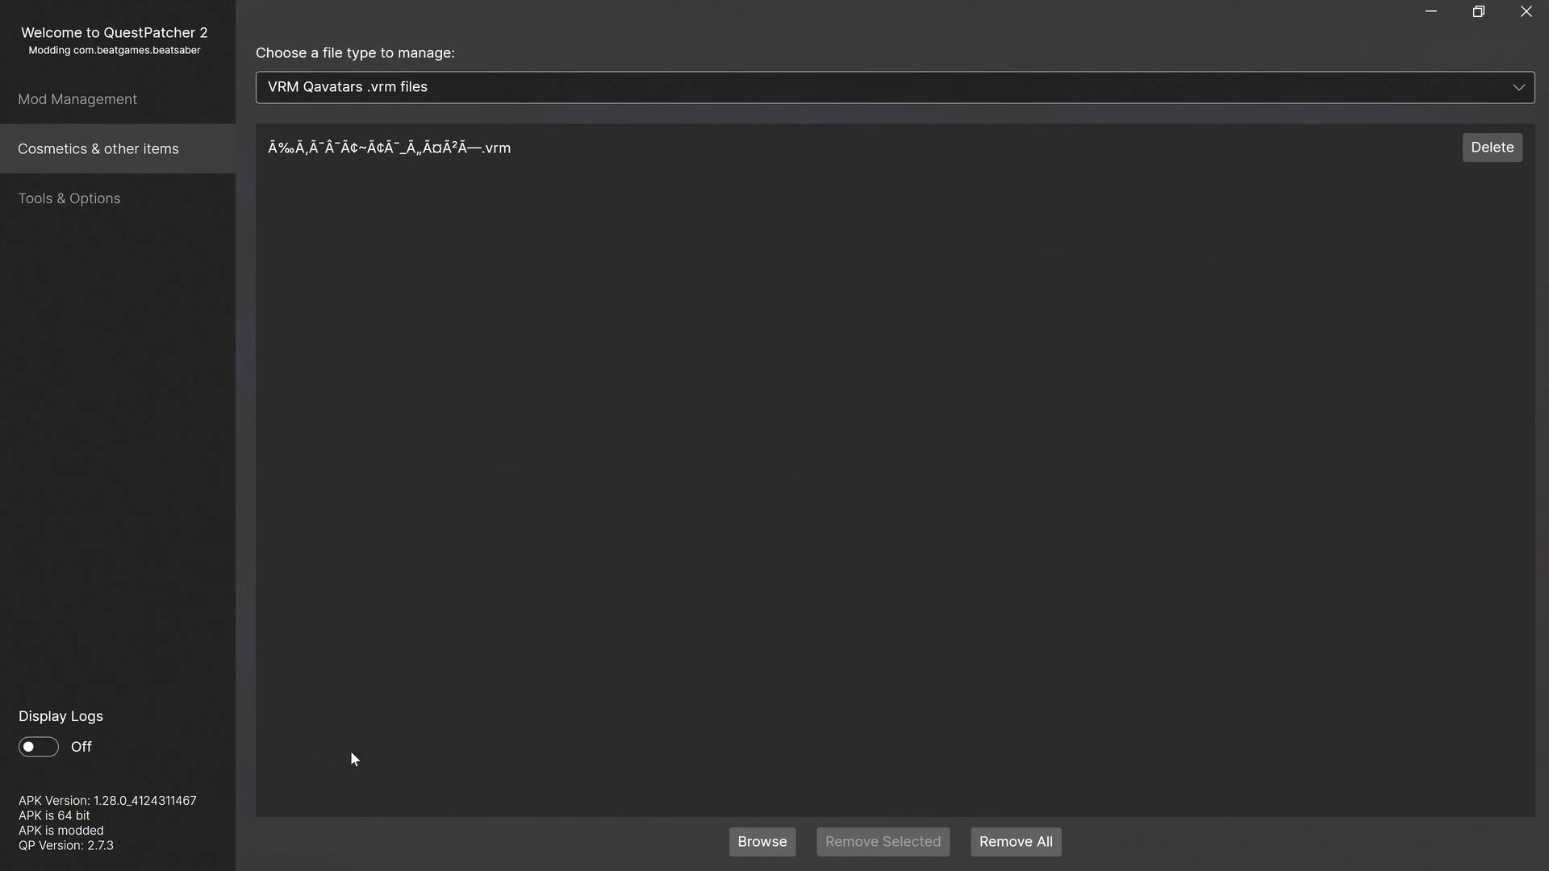
{"action": "left_click", "coordinate": [103, 88]}
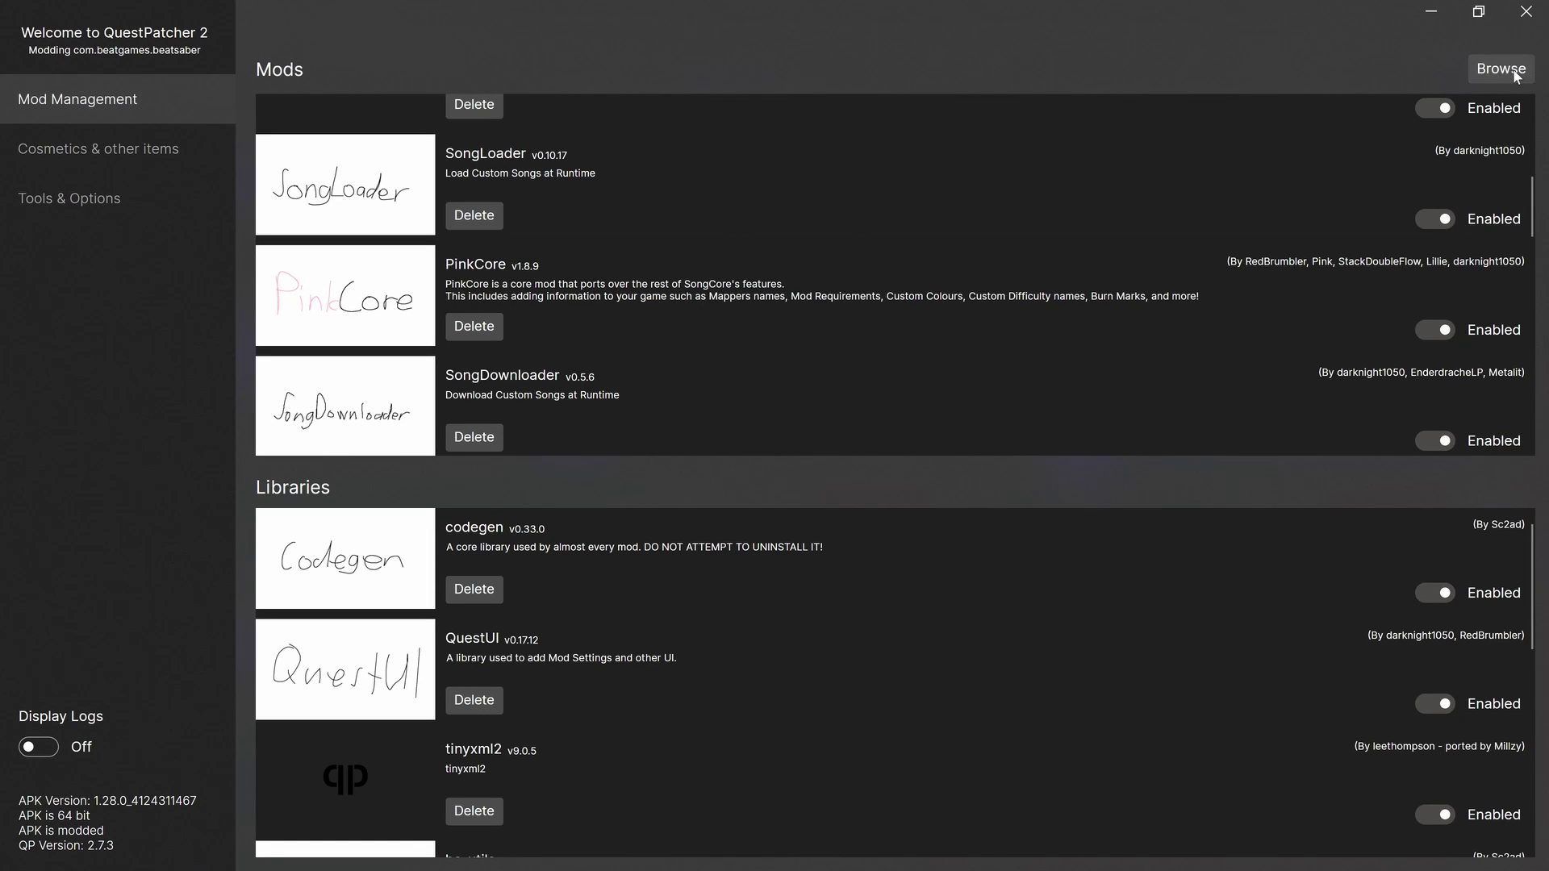
{"action": "left_click", "coordinate": [1498, 66]}
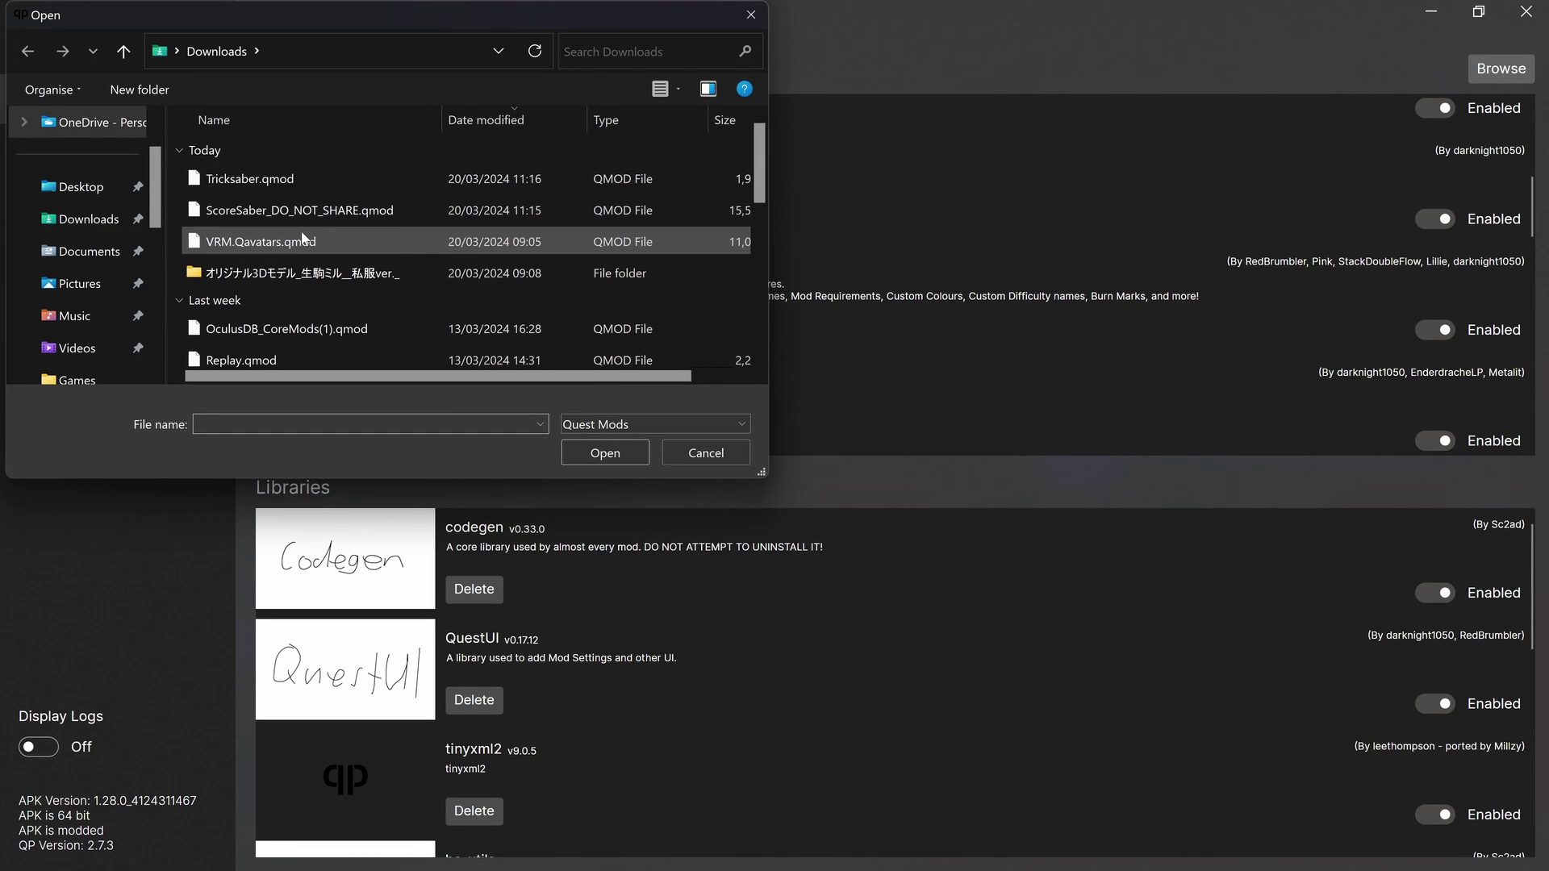
{"action": "left_click", "coordinate": [707, 454]}
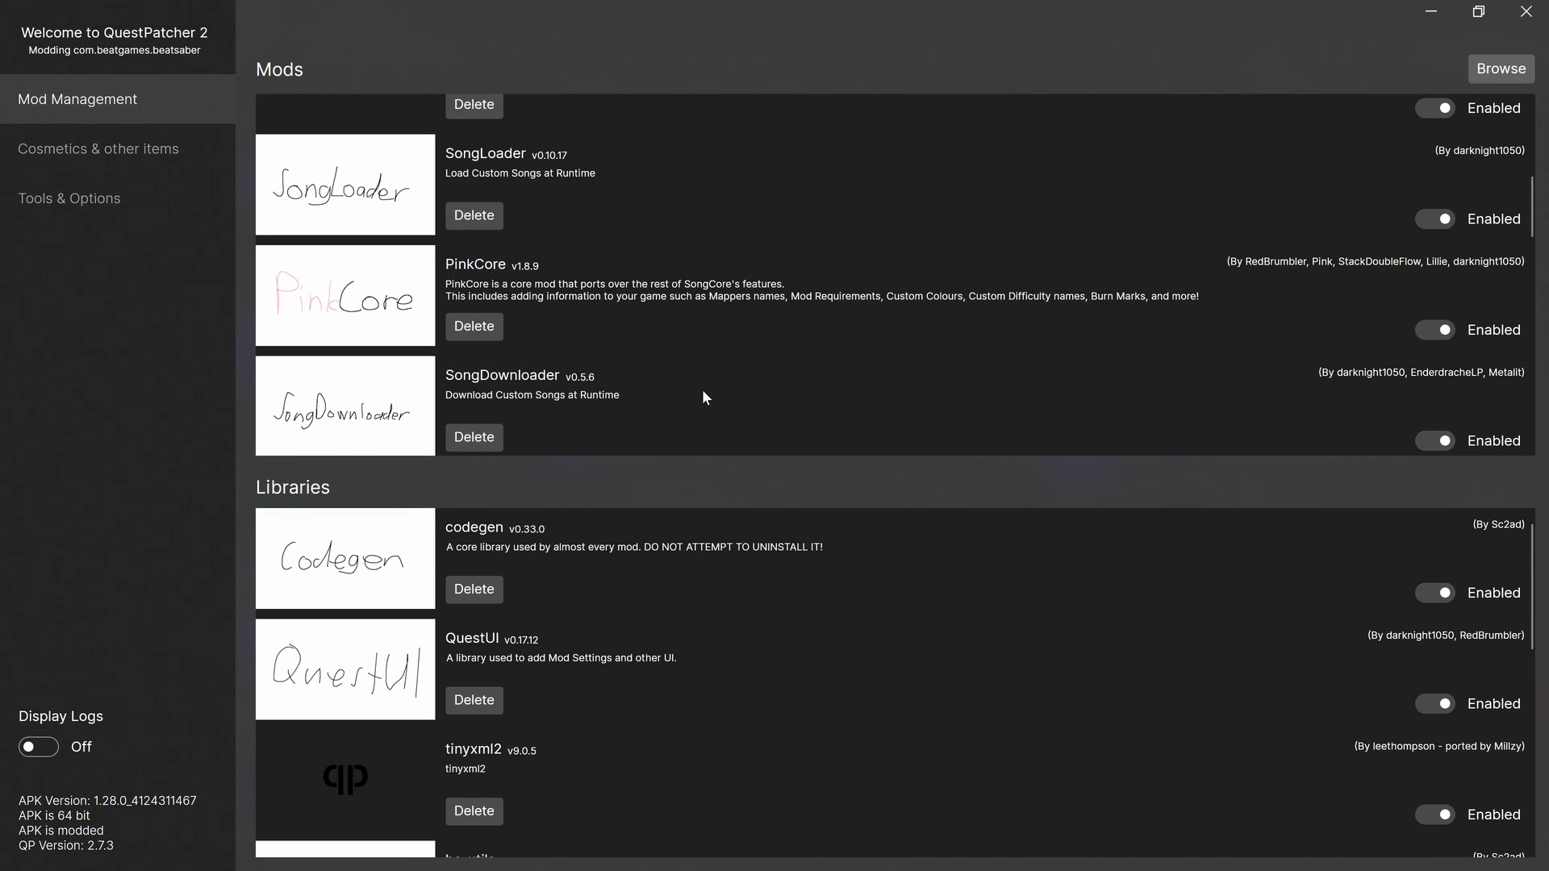
{"action": "left_click", "coordinate": [1431, 11]}
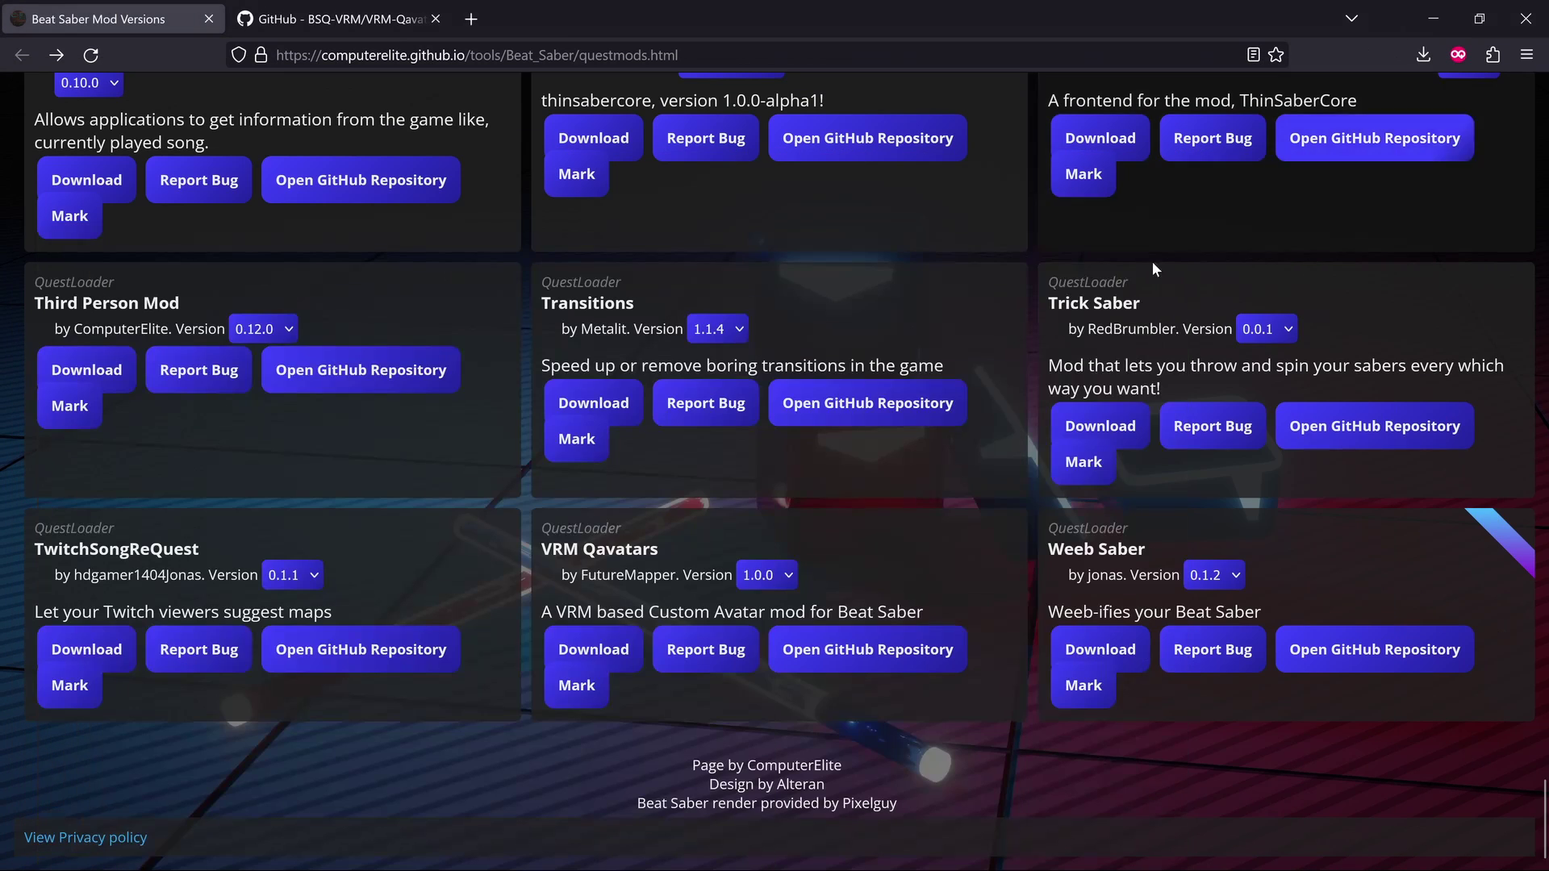
Return to the VRM Qavatars GitHub repository and open the documentation site linked under Features in its README
{"action": "left_click", "coordinate": [296, 17]}
{"action": "scroll", "coordinate": [643, 415], "scroll_direction": "down", "scroll_amount": 5}
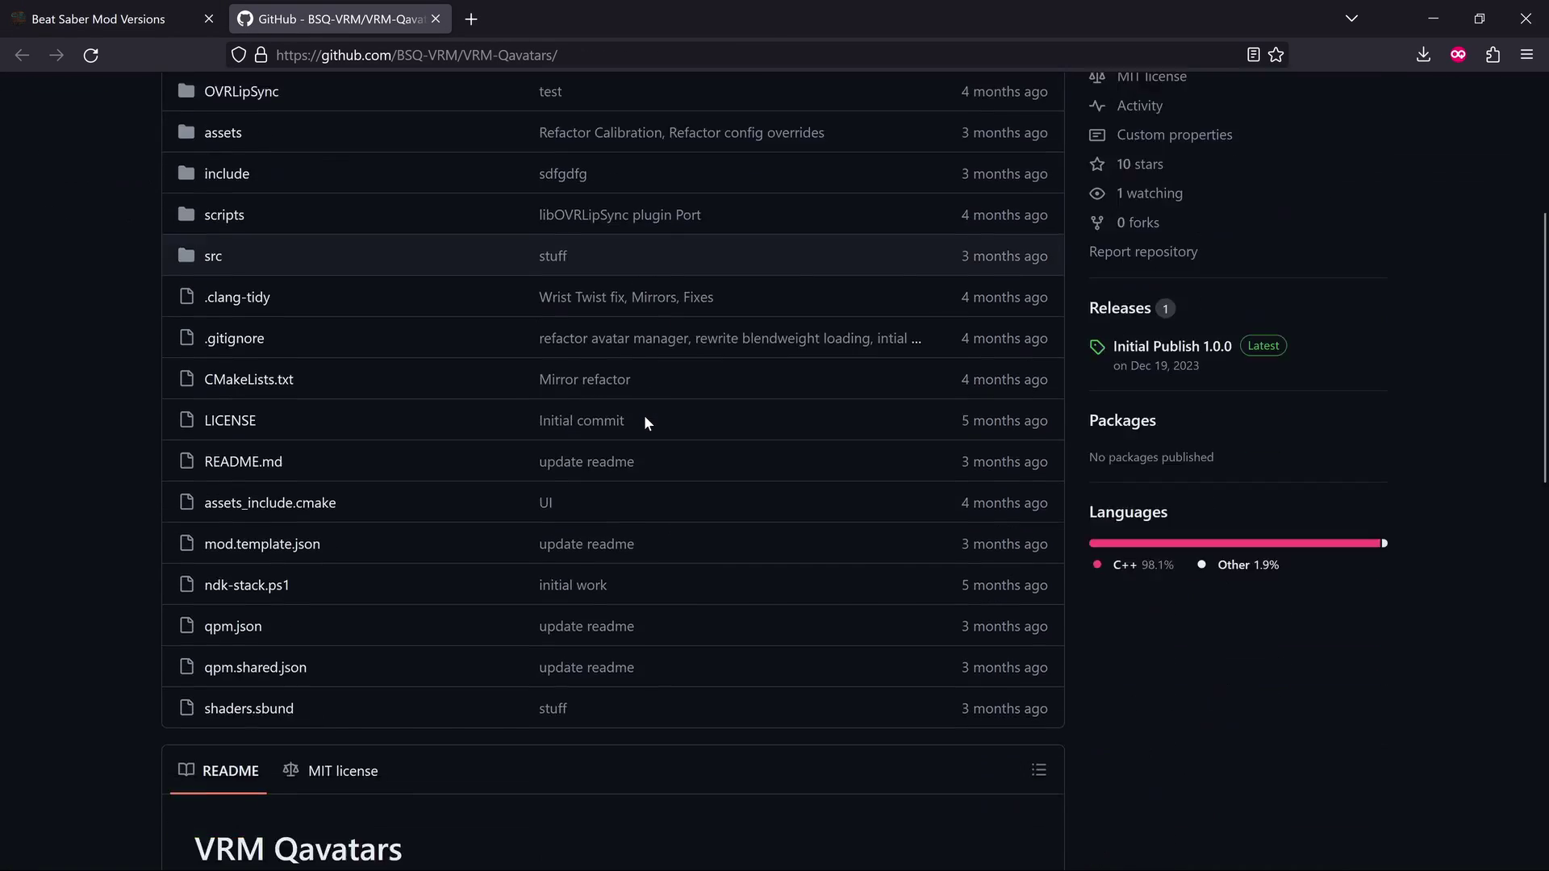
{"action": "scroll", "coordinate": [643, 415], "scroll_direction": "down", "scroll_amount": 7}
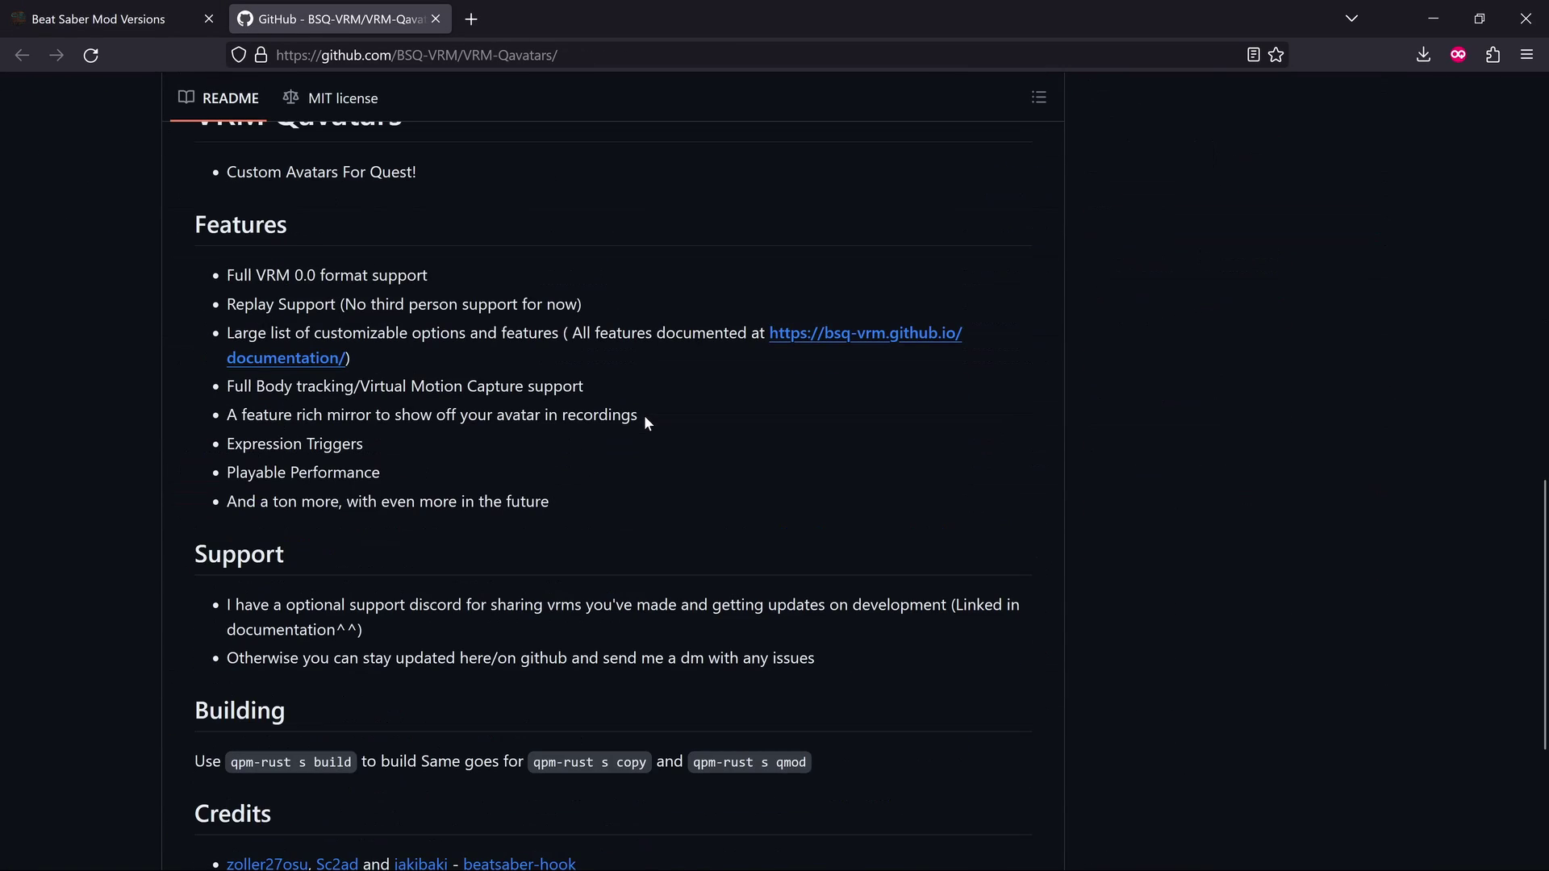
{"action": "left_click", "coordinate": [872, 336]}
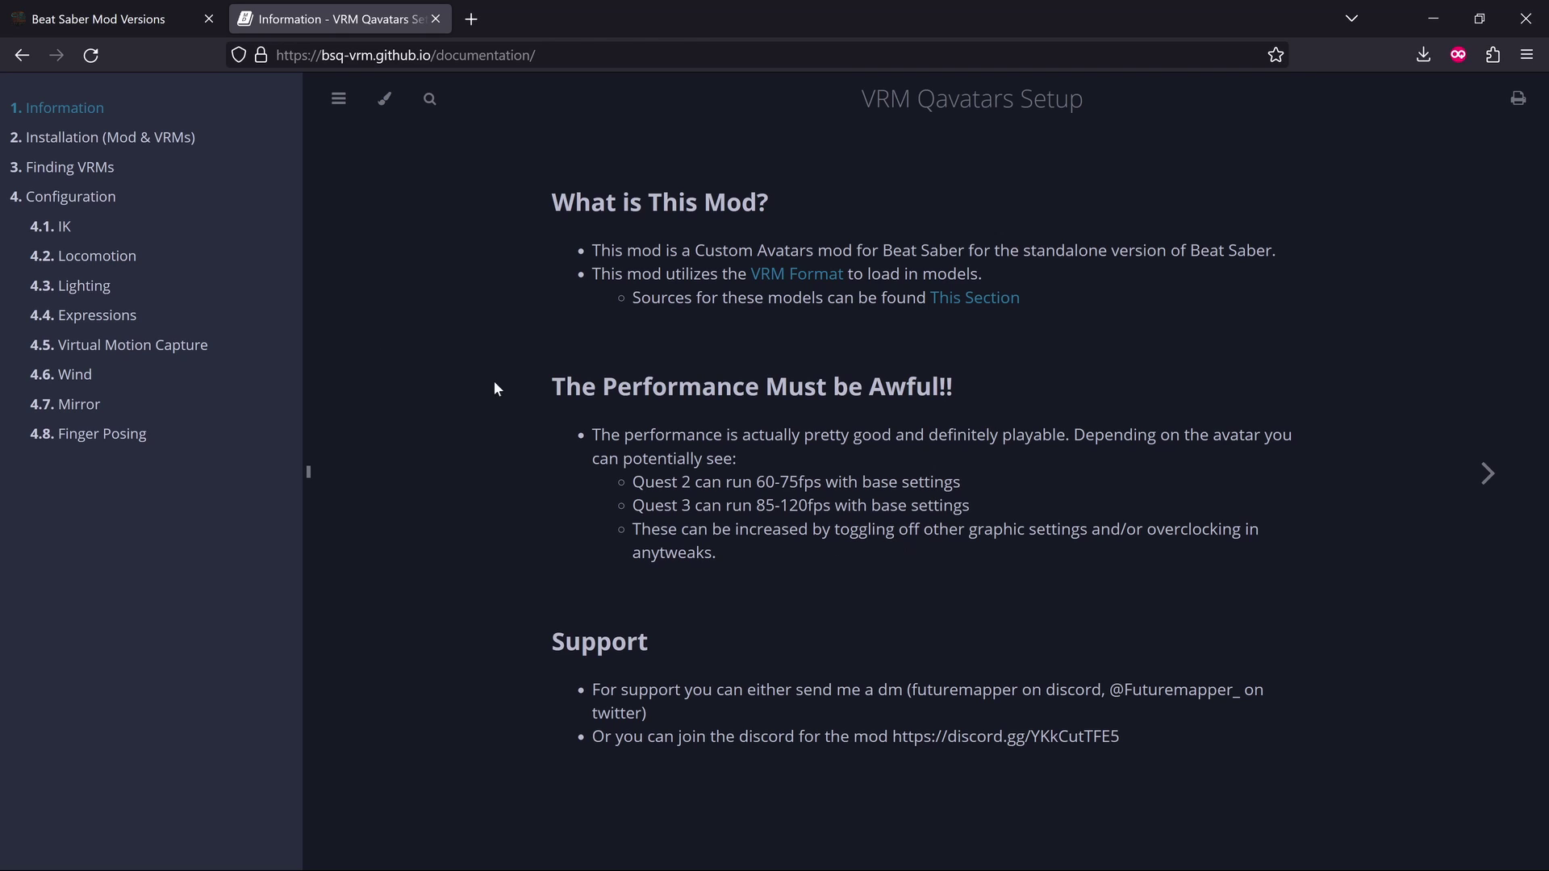
View the Installation and Finding VRMs documentation pages and open the Booth.PM link in a new tab
{"action": "left_click", "coordinate": [105, 139]}
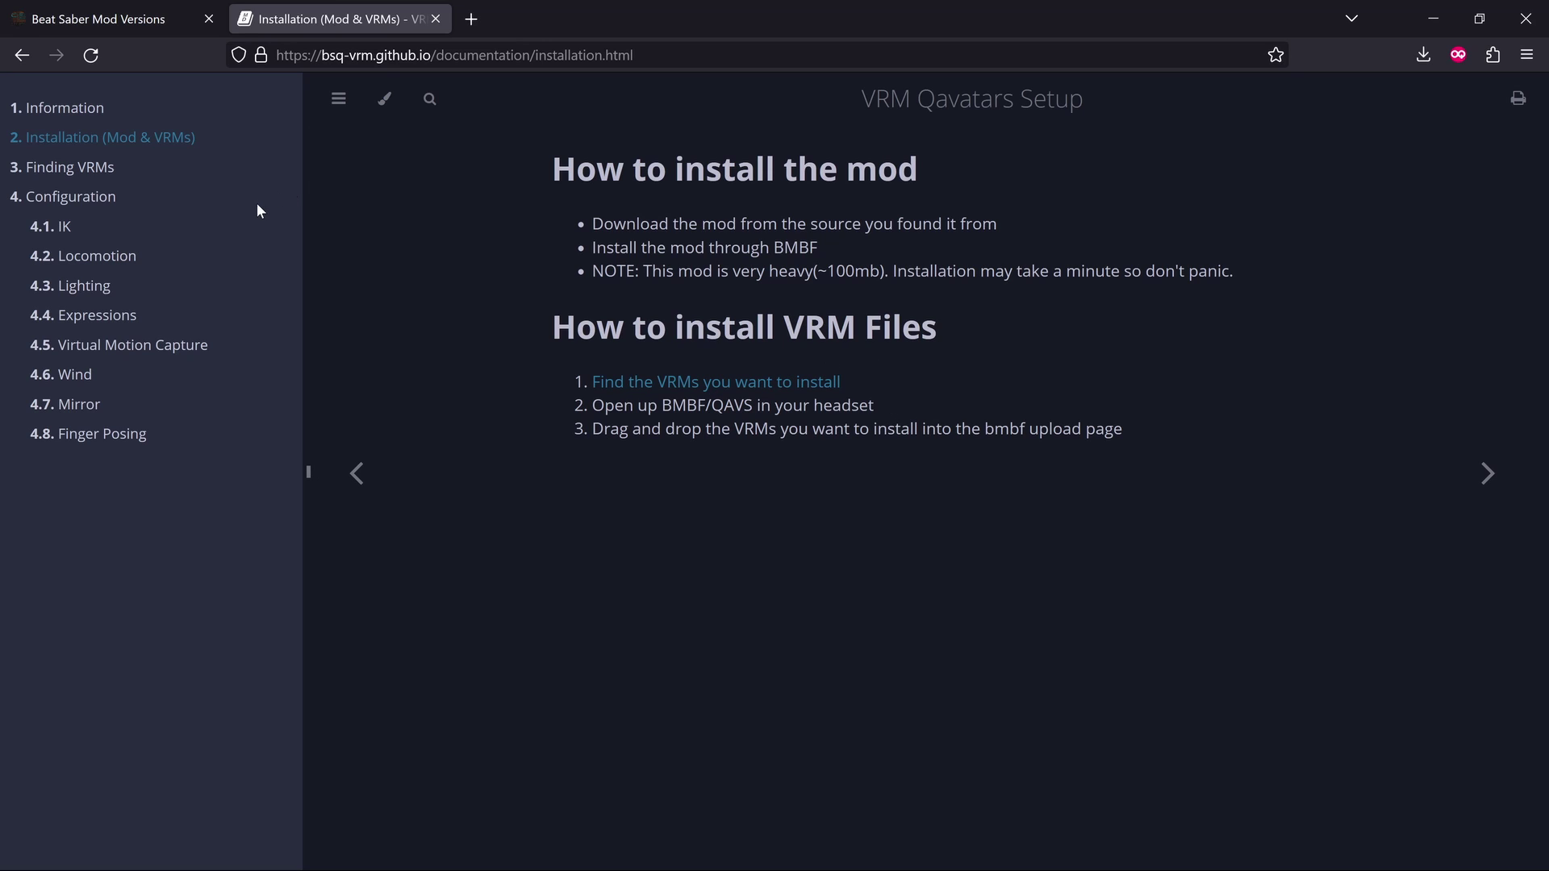
{"action": "left_click", "coordinate": [76, 168]}
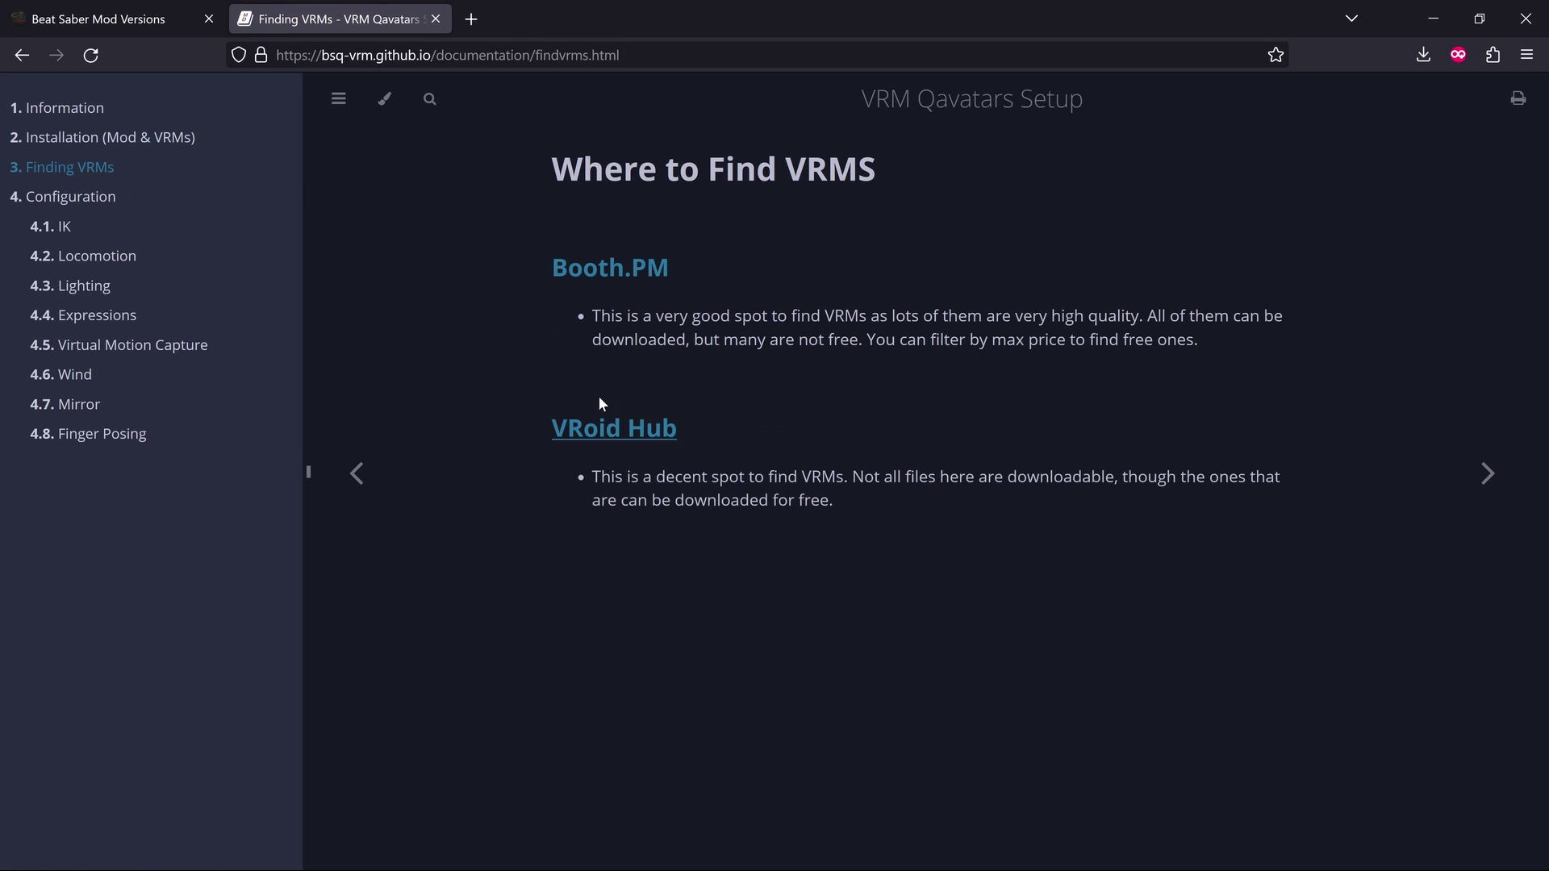
{"action": "right_click", "coordinate": [605, 271]}
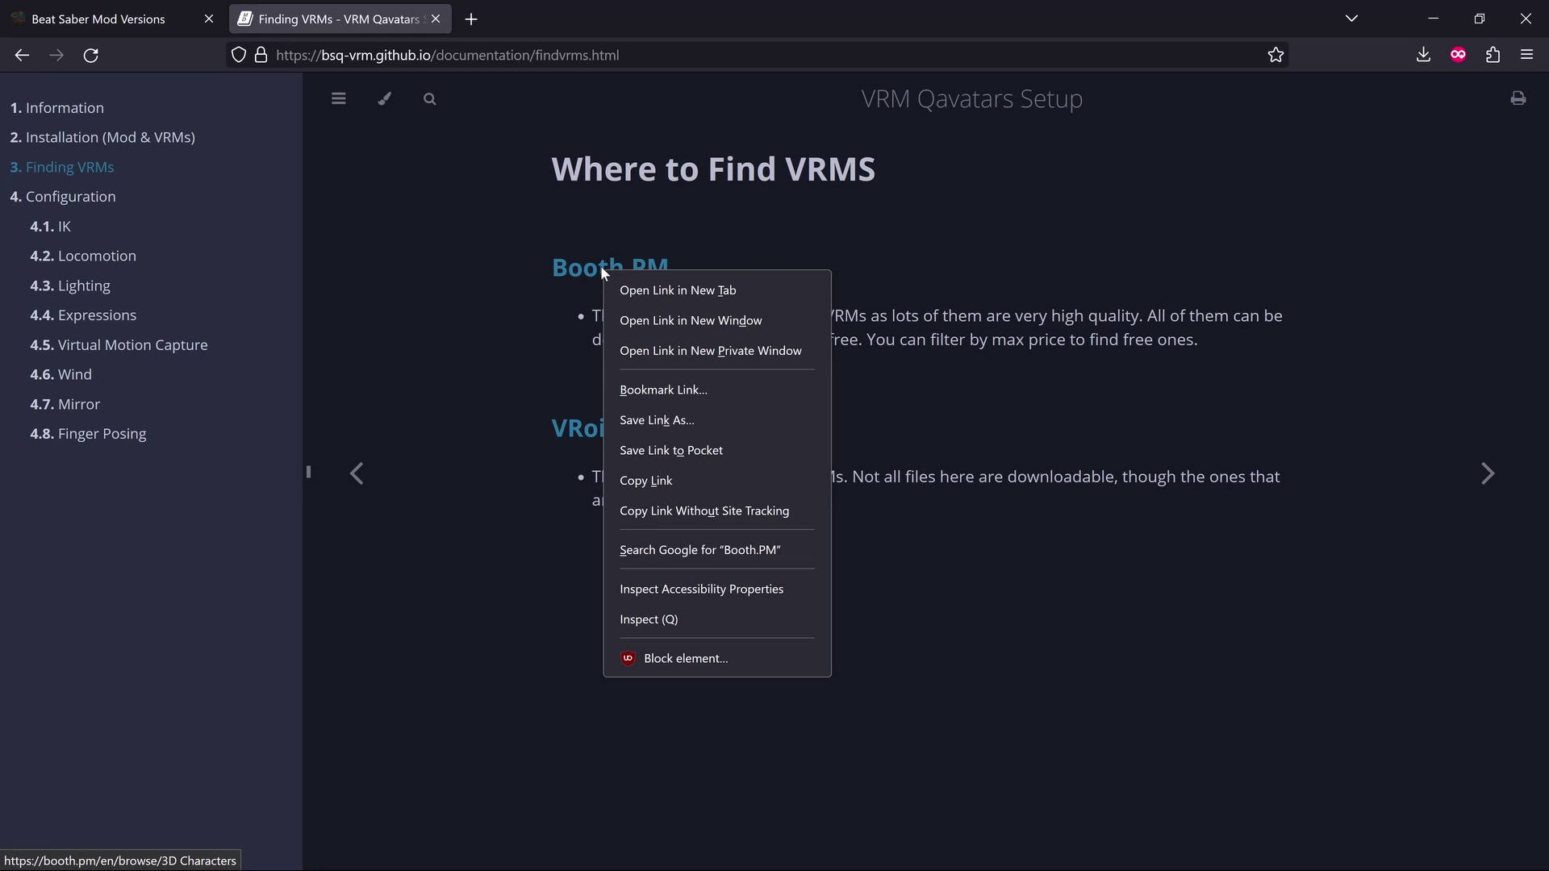
{"action": "left_click", "coordinate": [681, 292]}
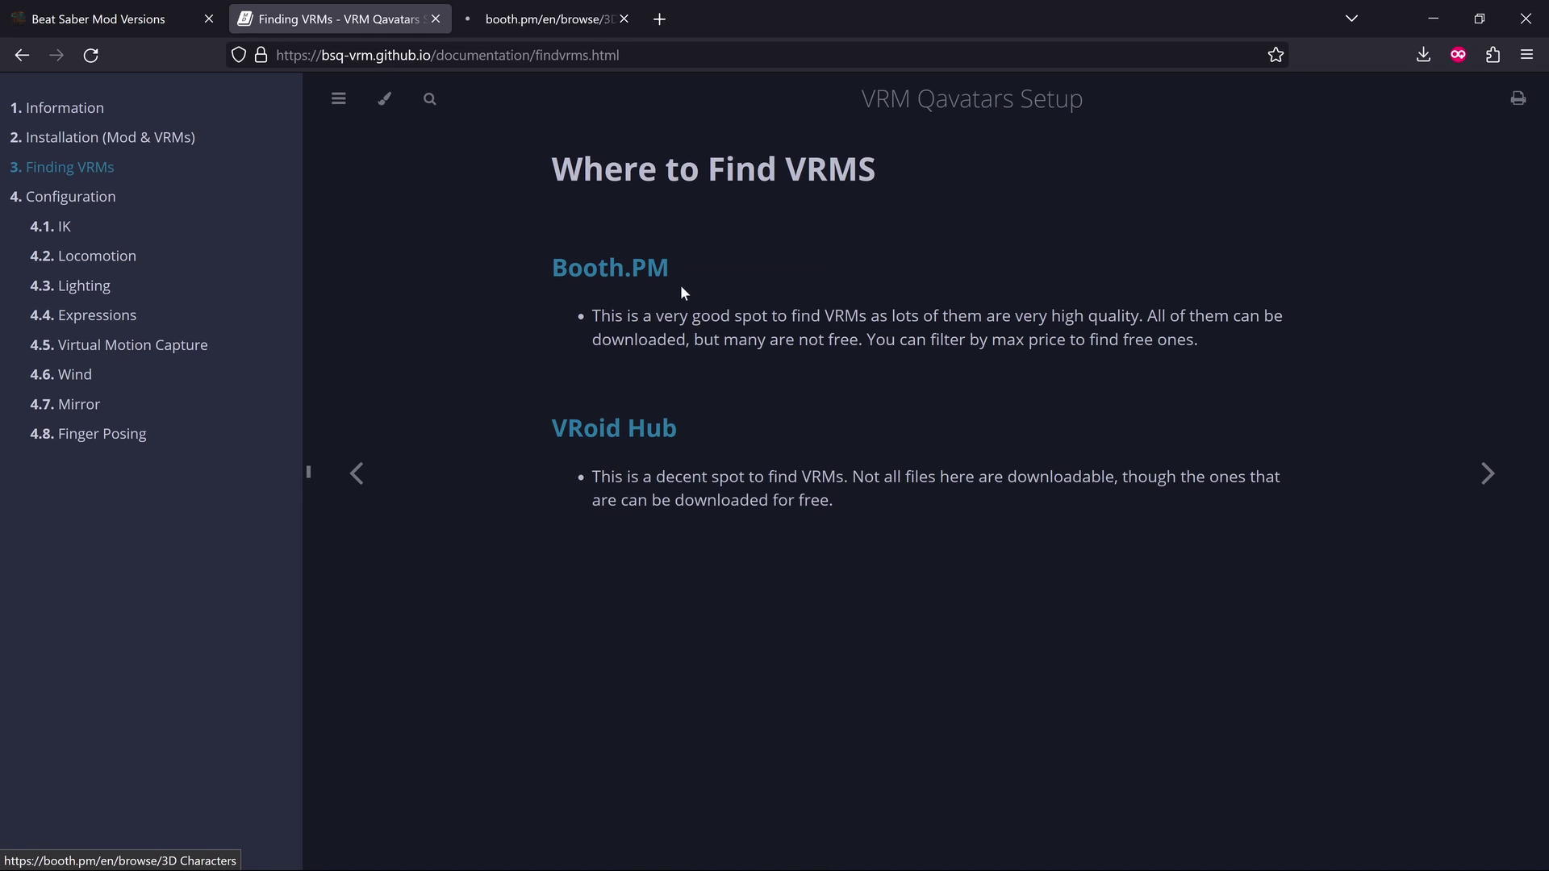
{"action": "left_click", "coordinate": [574, 17]}
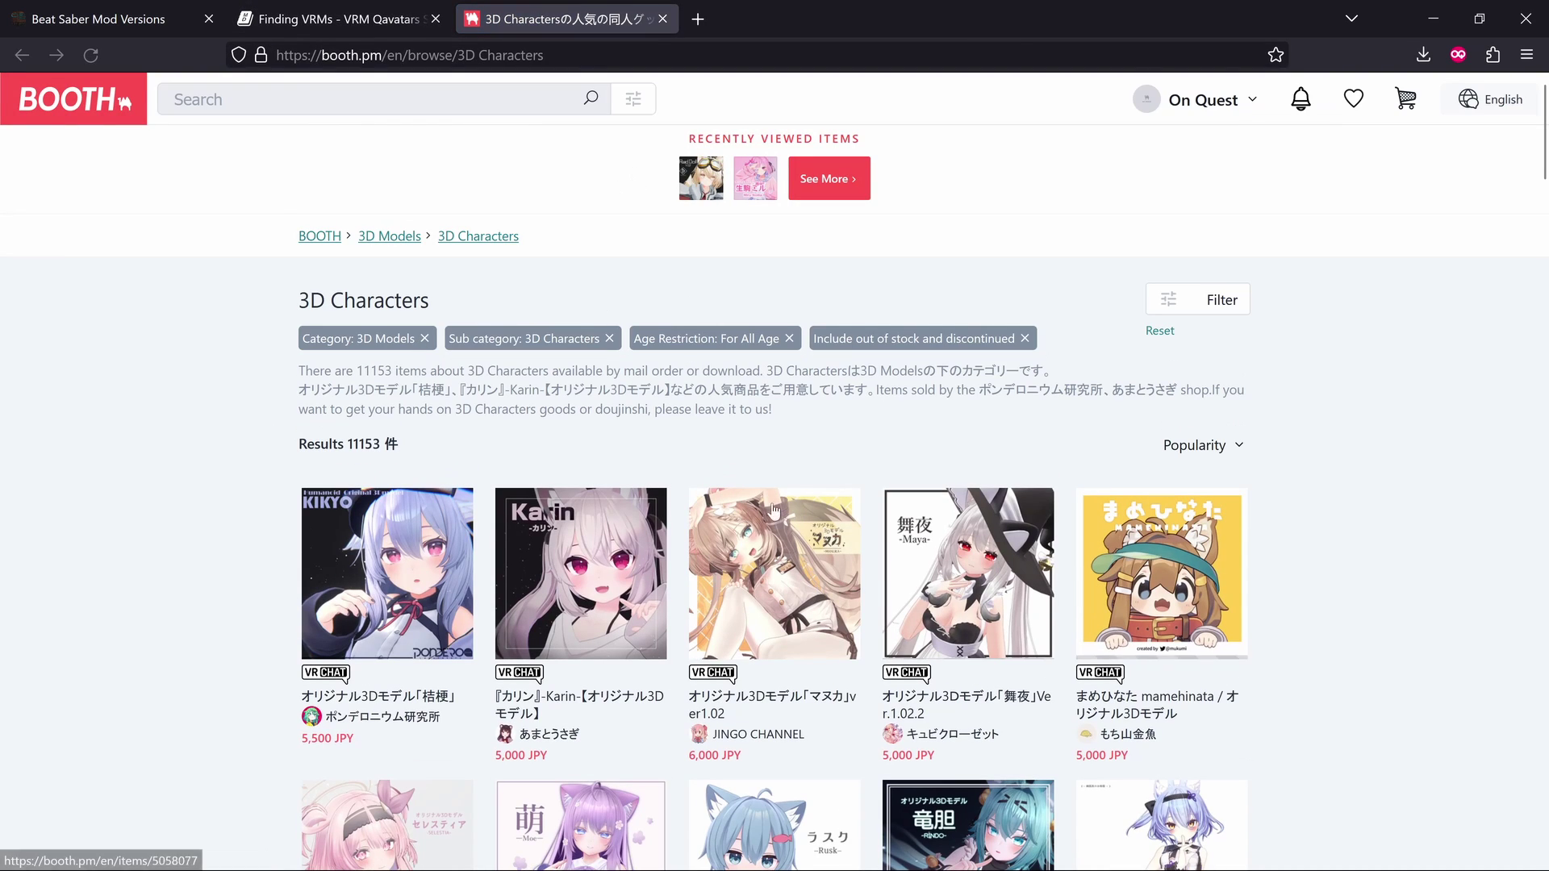
Filter the Booth 3D Characters listing to a maximum price of ¥0
{"action": "scroll", "coordinate": [1359, 404], "scroll_direction": "down", "scroll_amount": 3}
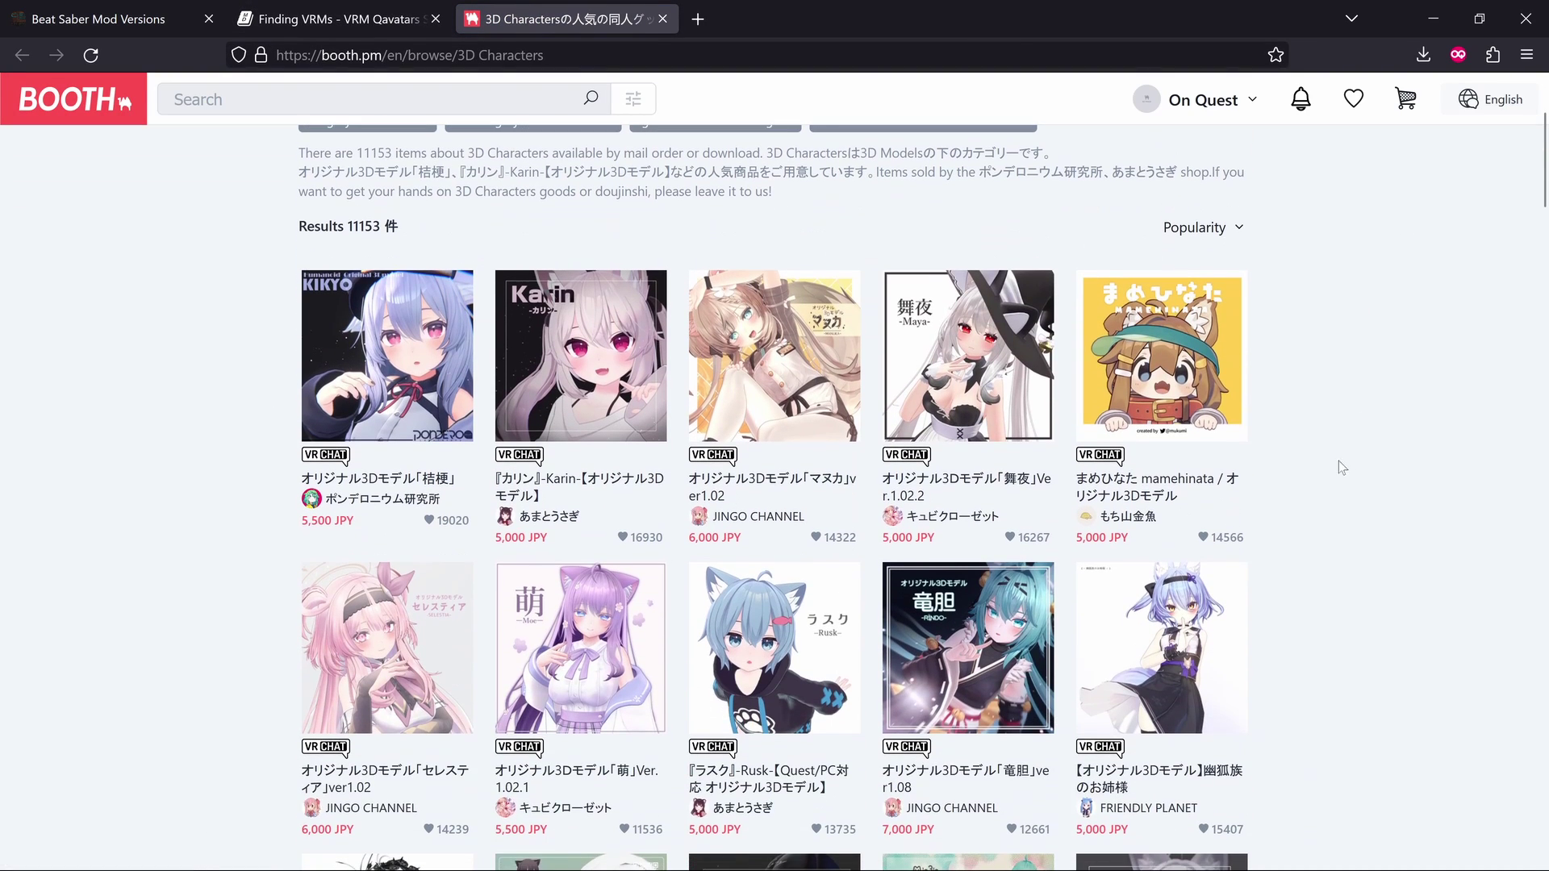
{"action": "scroll", "coordinate": [1270, 548], "scroll_direction": "down", "scroll_amount": 2}
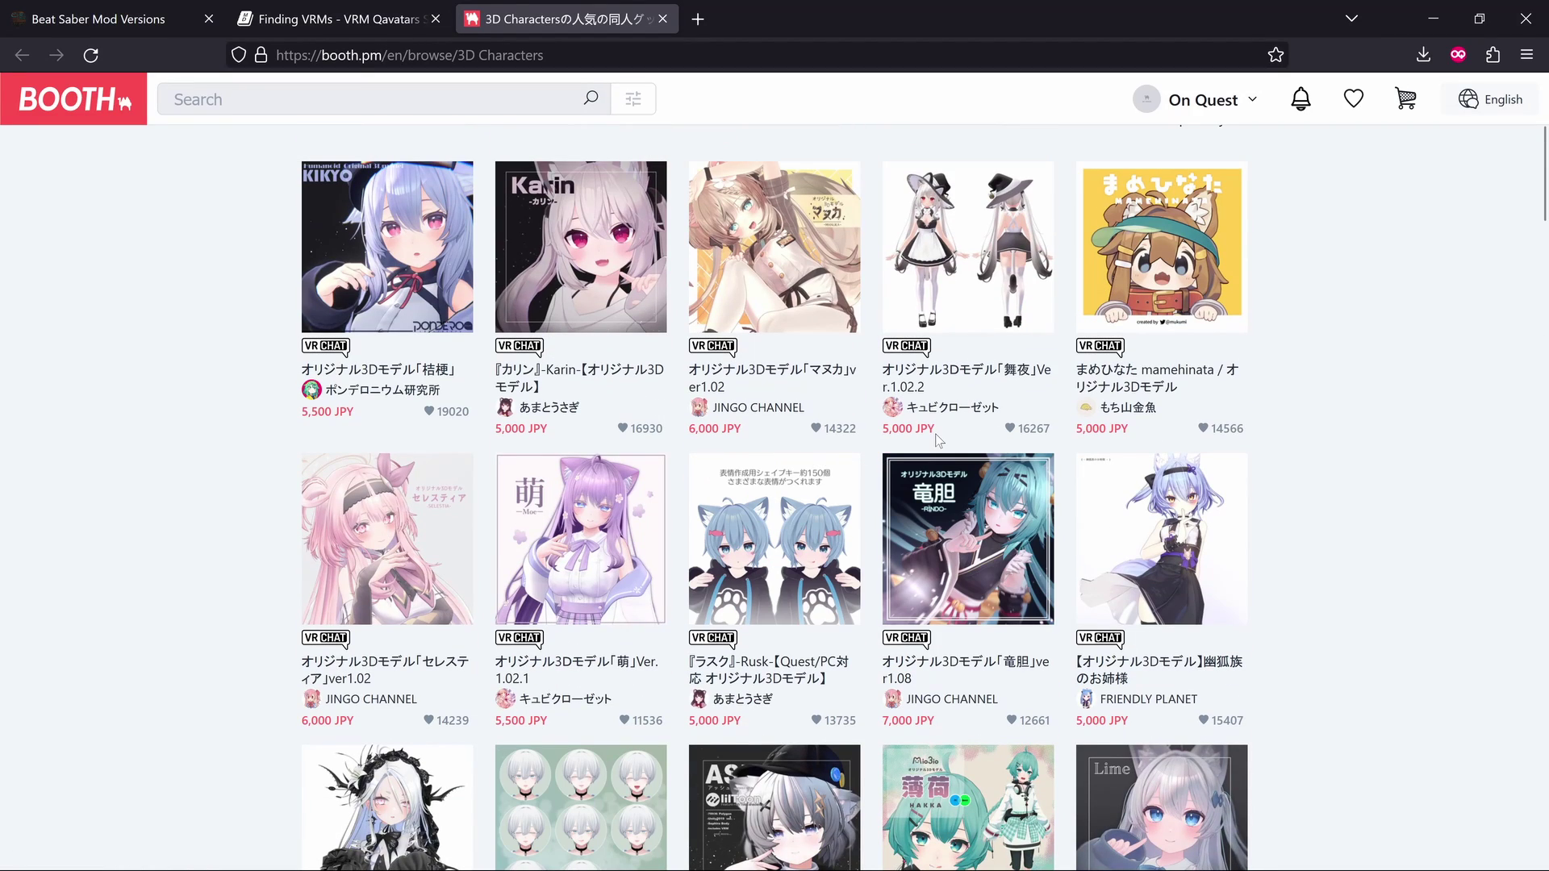
{"action": "scroll", "coordinate": [968, 442], "scroll_direction": "up", "scroll_amount": 3}
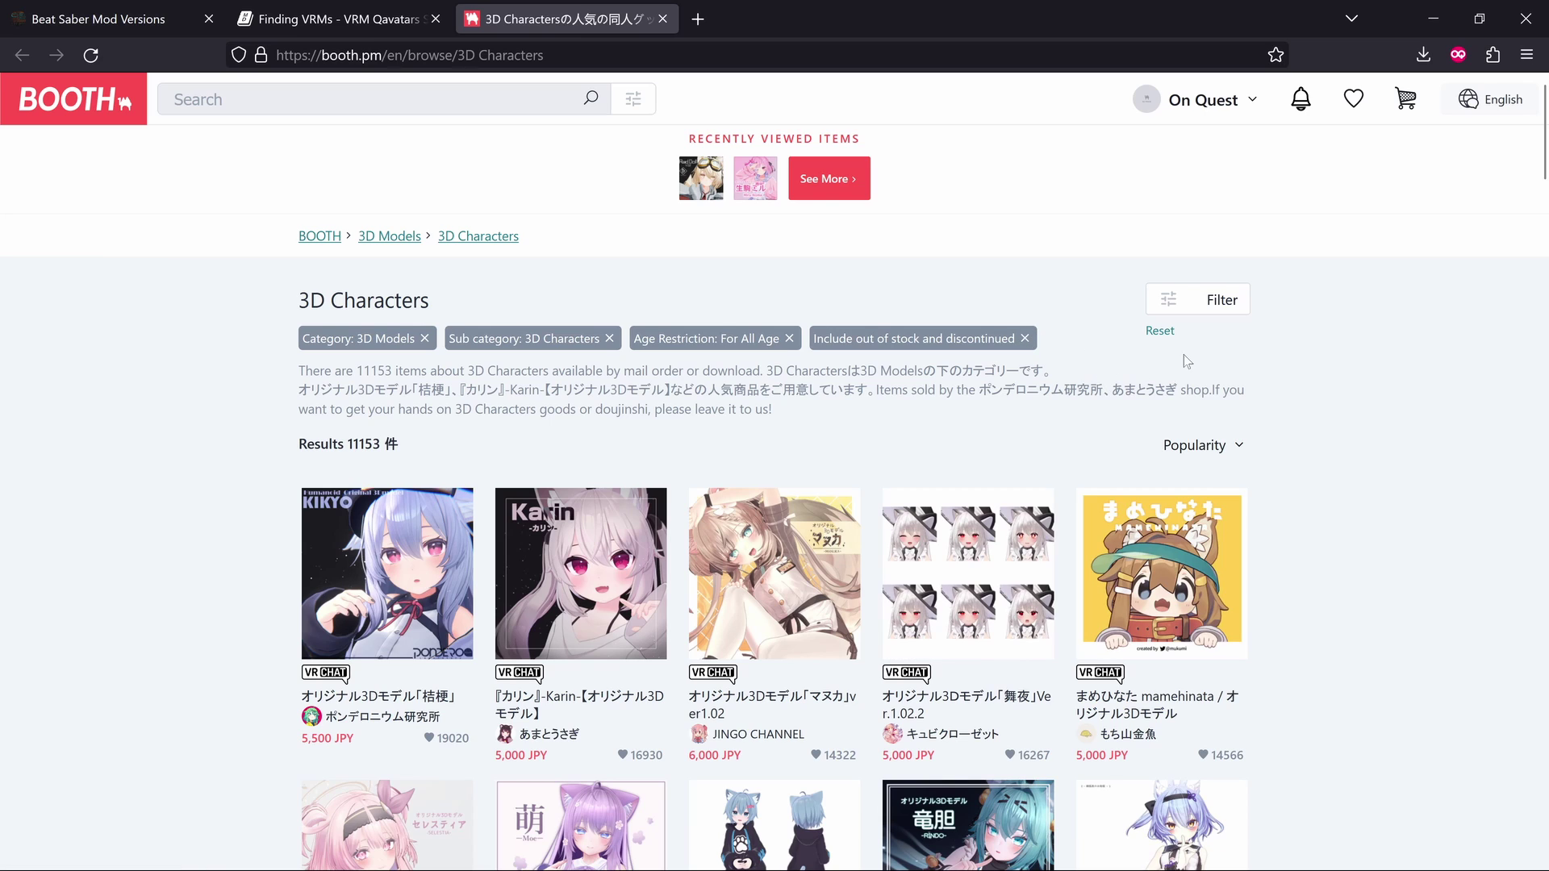
{"action": "left_click", "coordinate": [1224, 310]}
{"action": "scroll", "coordinate": [808, 603], "scroll_direction": "down", "scroll_amount": 5}
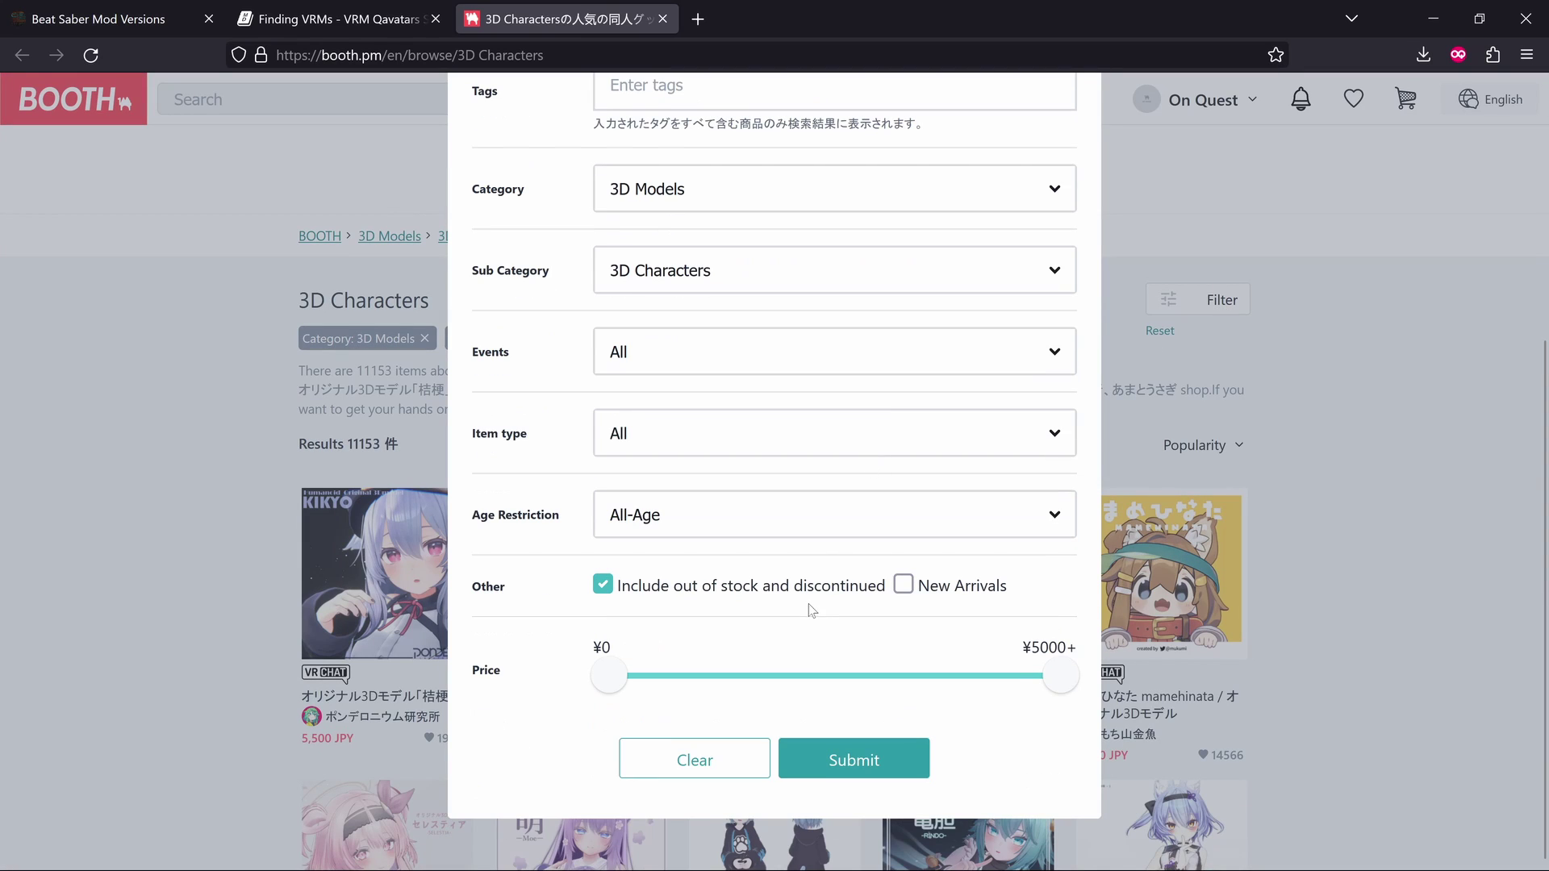
{"action": "left_click_drag", "start_coordinate": [1060, 676], "coordinate": [610, 655]}
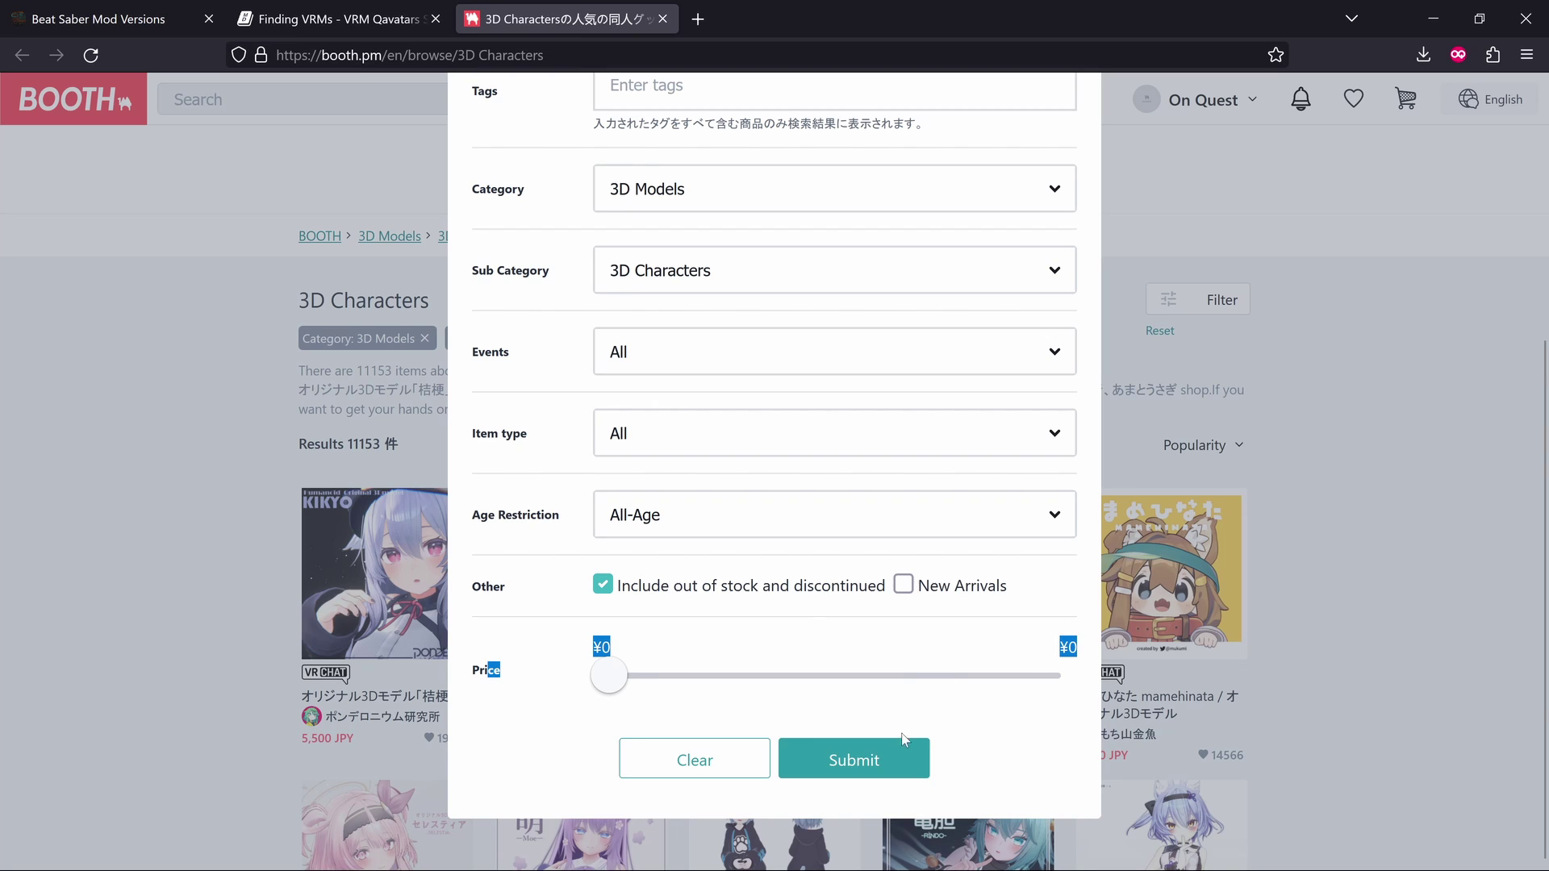
{"action": "left_click", "coordinate": [881, 764]}
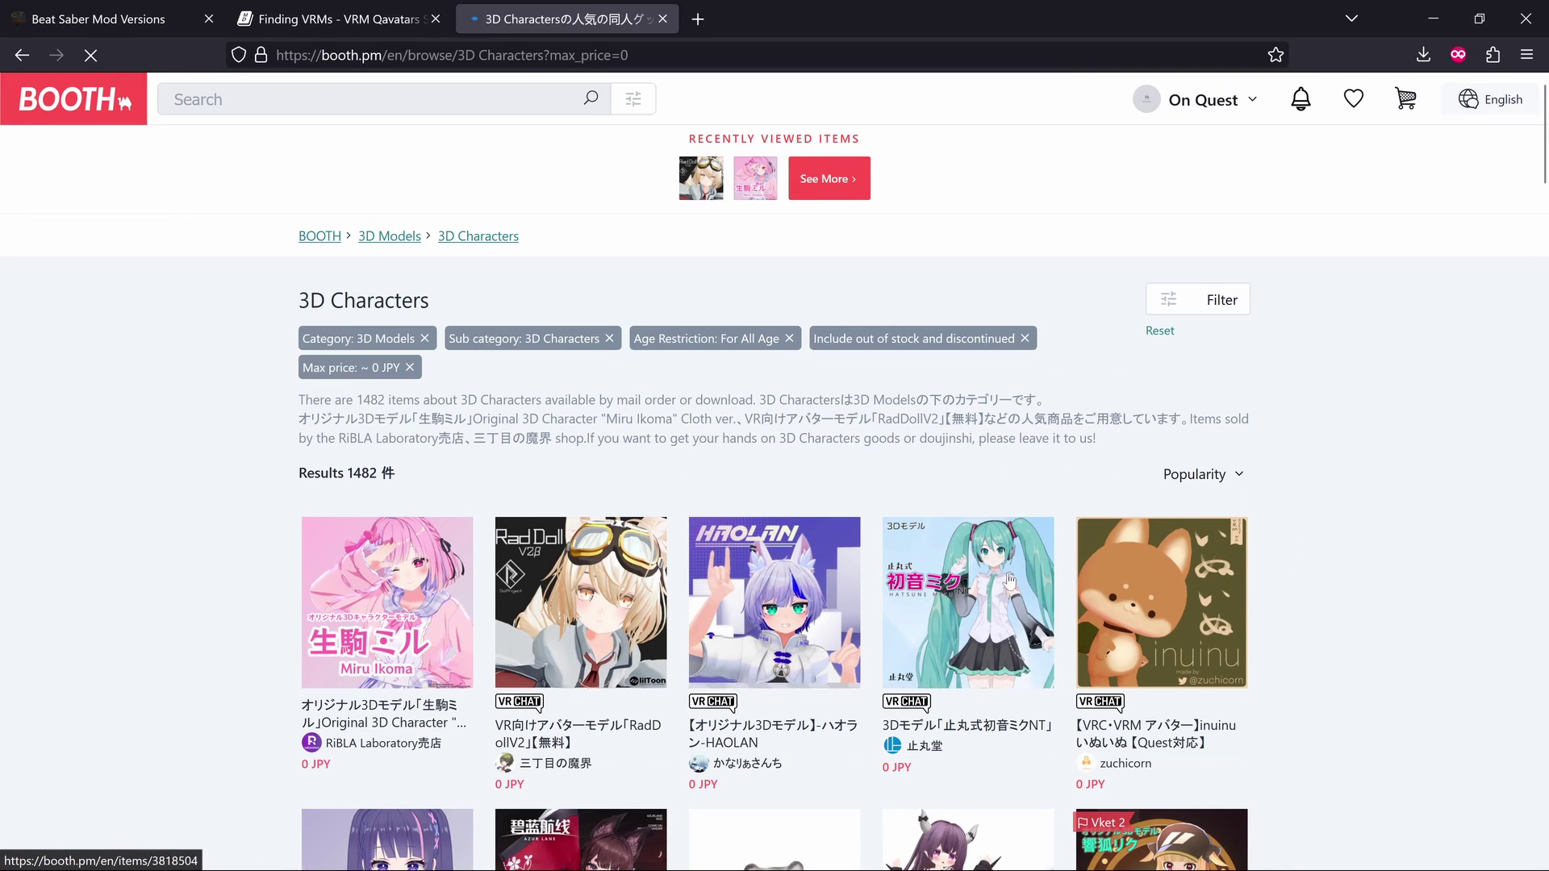
Look through the free 3D character models in the filtered Booth results
{"action": "scroll", "coordinate": [1032, 610], "scroll_direction": "down", "scroll_amount": 5}
{"action": "scroll", "coordinate": [746, 530], "scroll_direction": "up", "scroll_amount": 5}
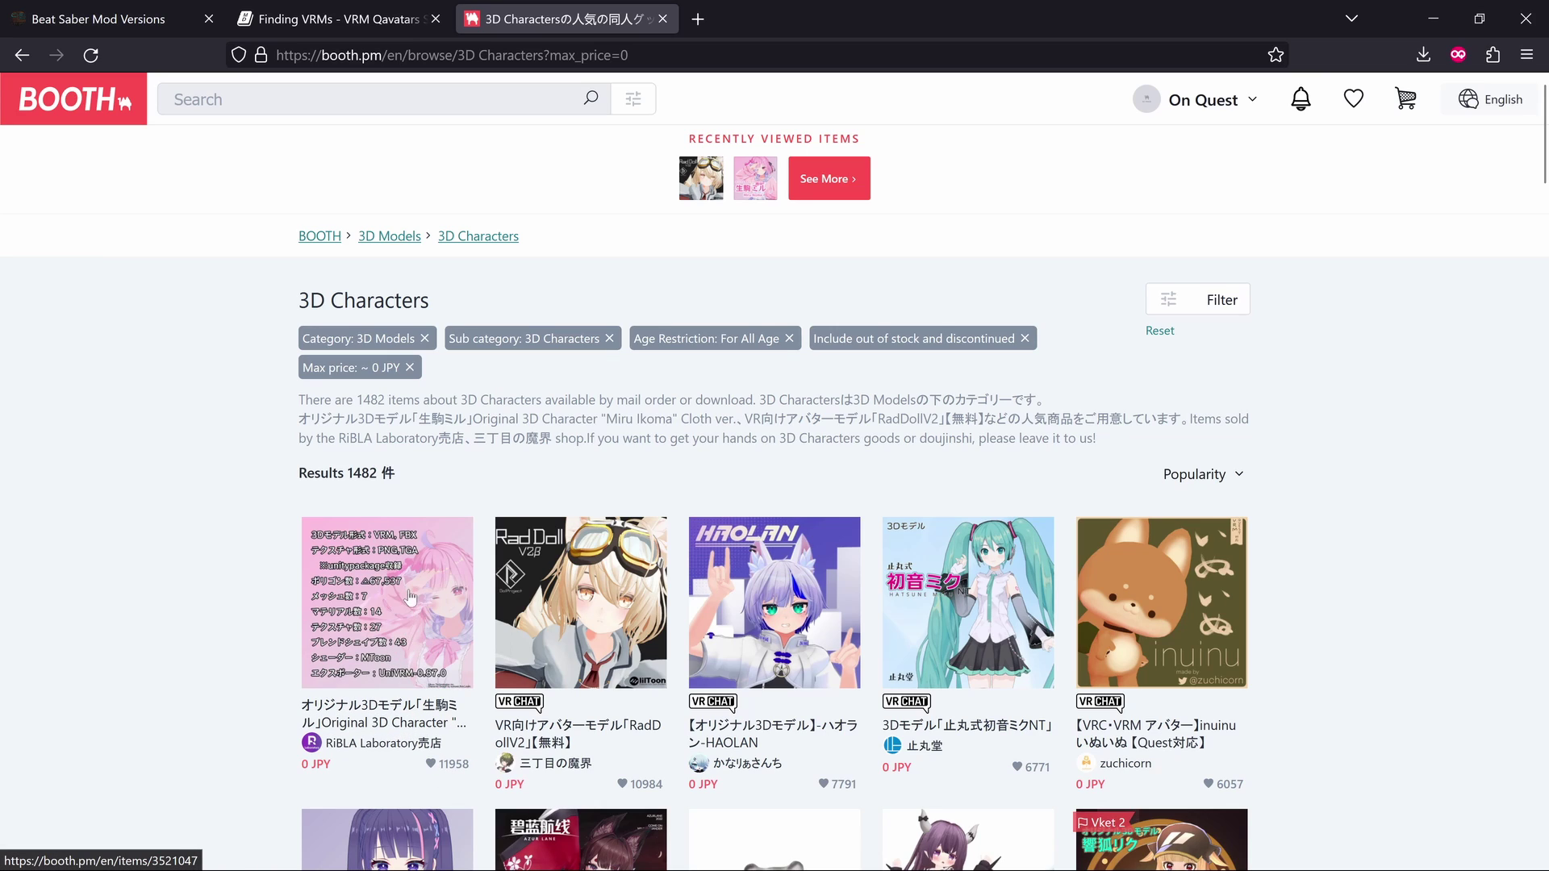
{"action": "scroll", "coordinate": [524, 580], "scroll_direction": "down", "scroll_amount": 3}
{"action": "scroll", "coordinate": [562, 584], "scroll_direction": "down", "scroll_amount": 10}
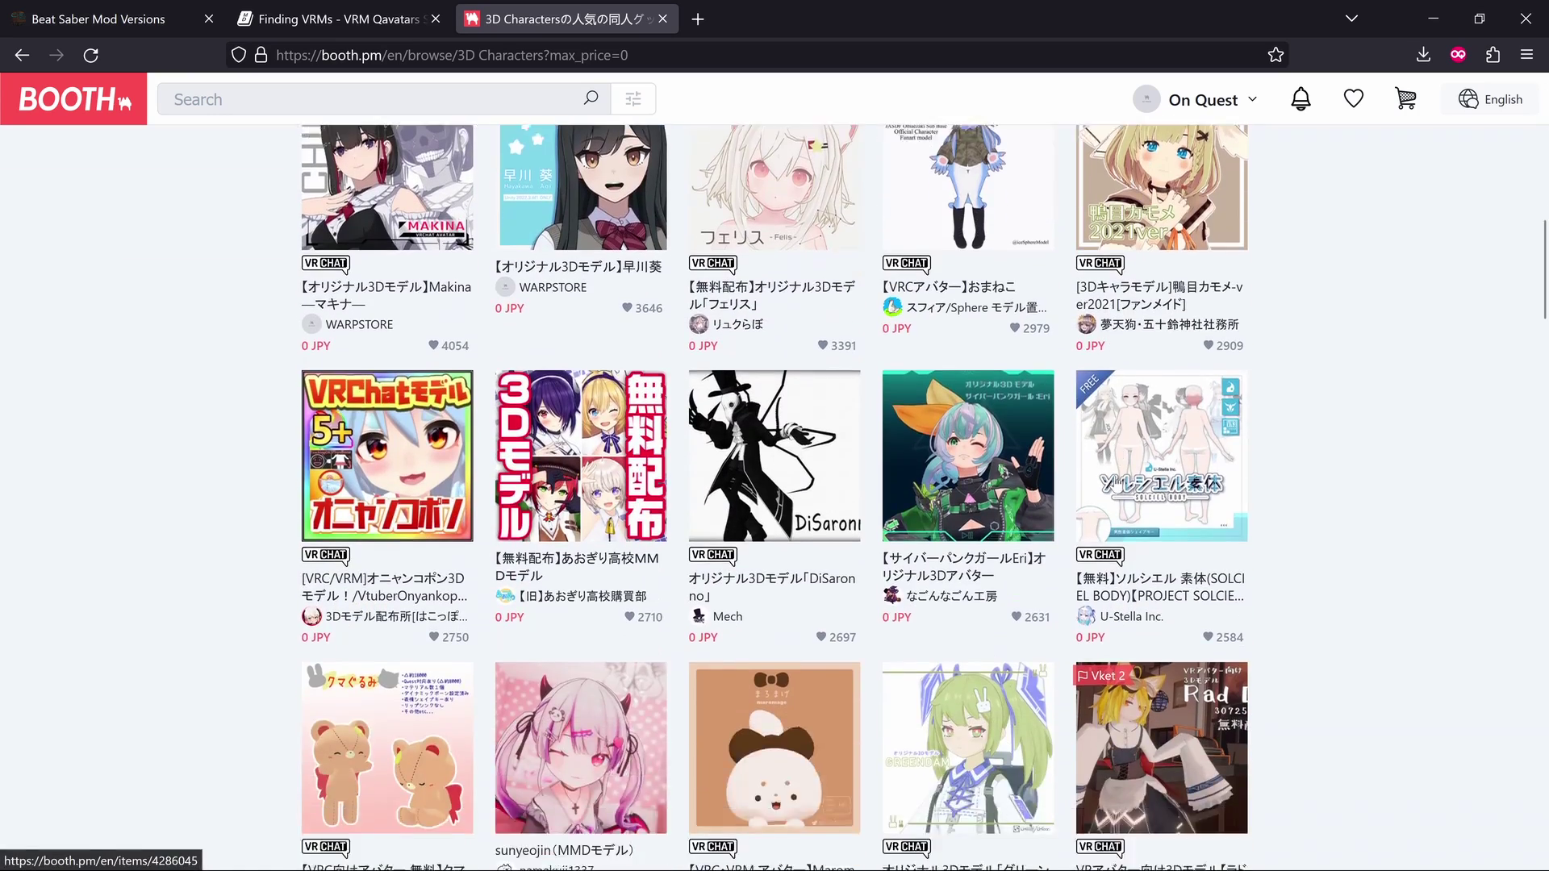
{"action": "scroll", "coordinate": [1001, 575], "scroll_direction": "up", "scroll_amount": 12}
{"action": "scroll", "coordinate": [1001, 575], "scroll_direction": "down", "scroll_amount": 4}
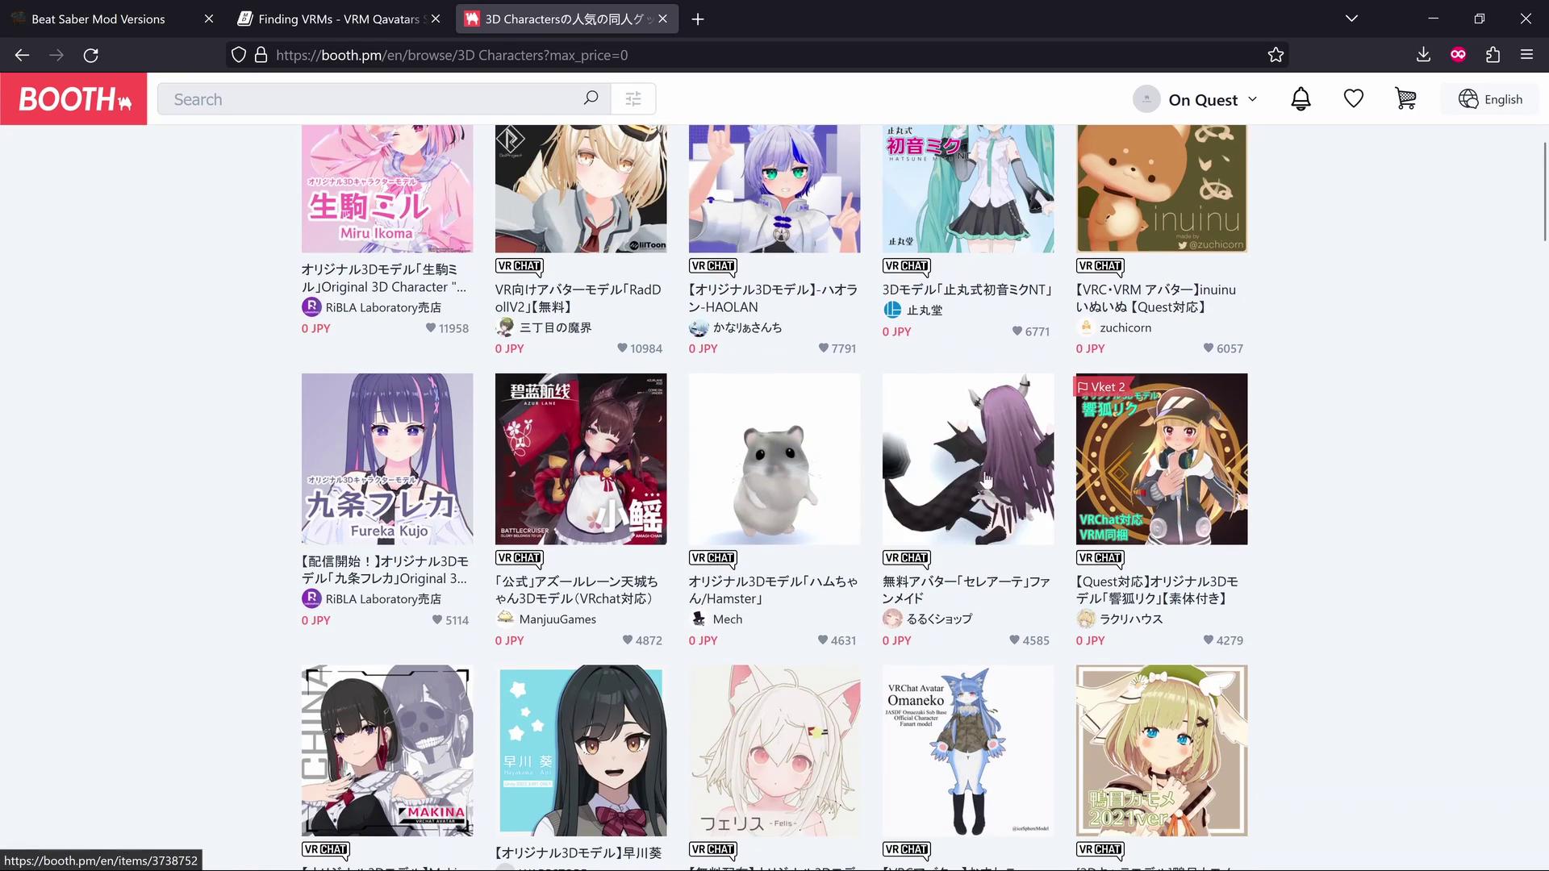
{"action": "scroll", "coordinate": [786, 516], "scroll_direction": "up", "scroll_amount": 3}
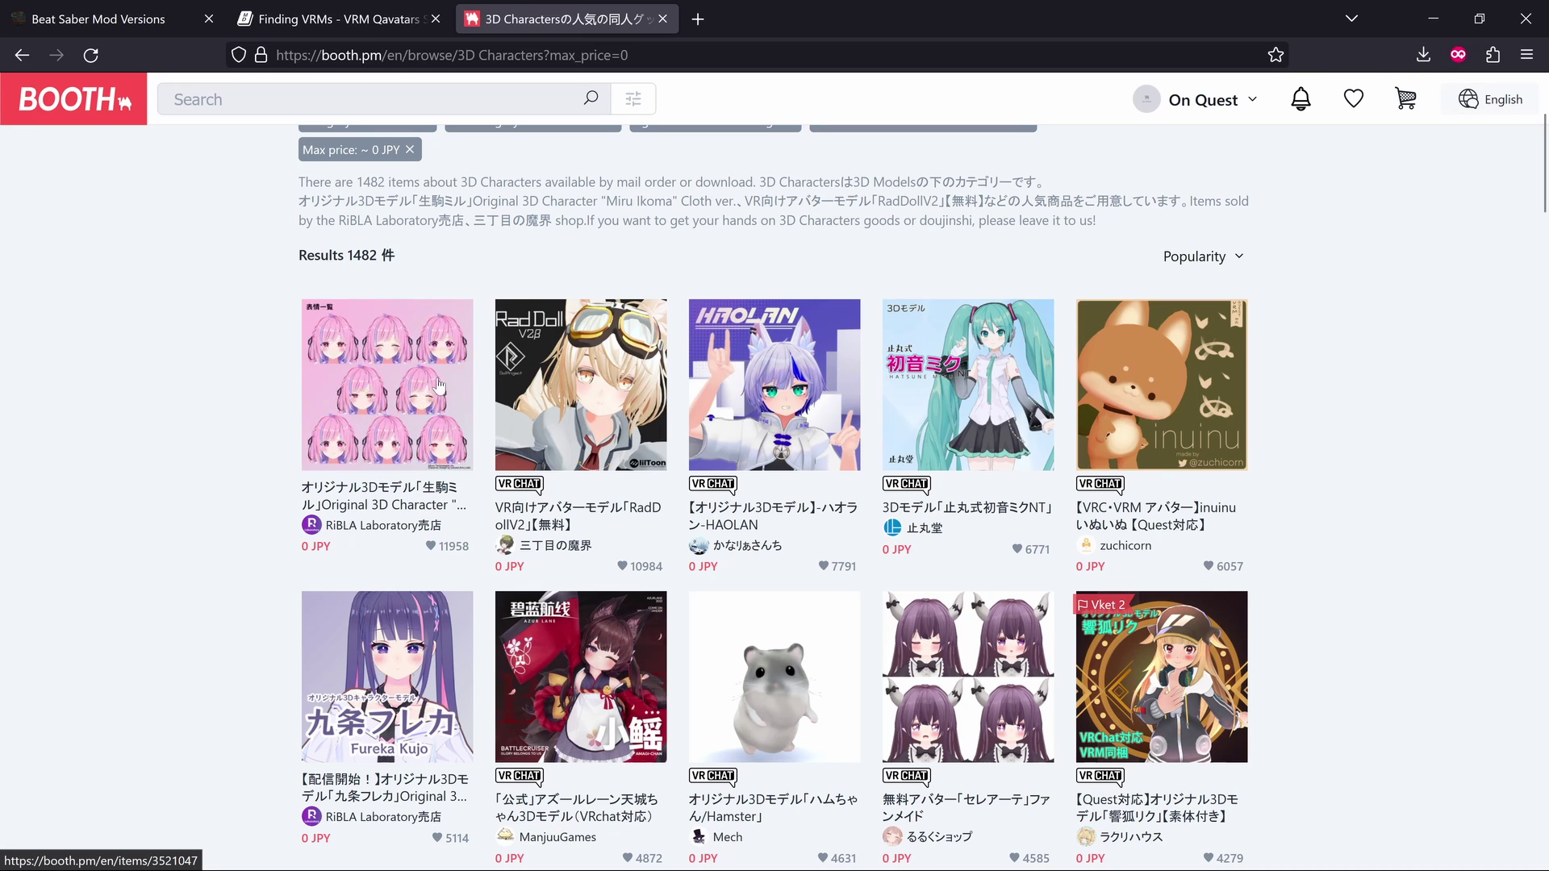
Locate the downloaded 生駒ミル model on disk, inspect its extracted folder for the VRM file, and close the file window
{"action": "left_click", "coordinate": [1423, 54]}
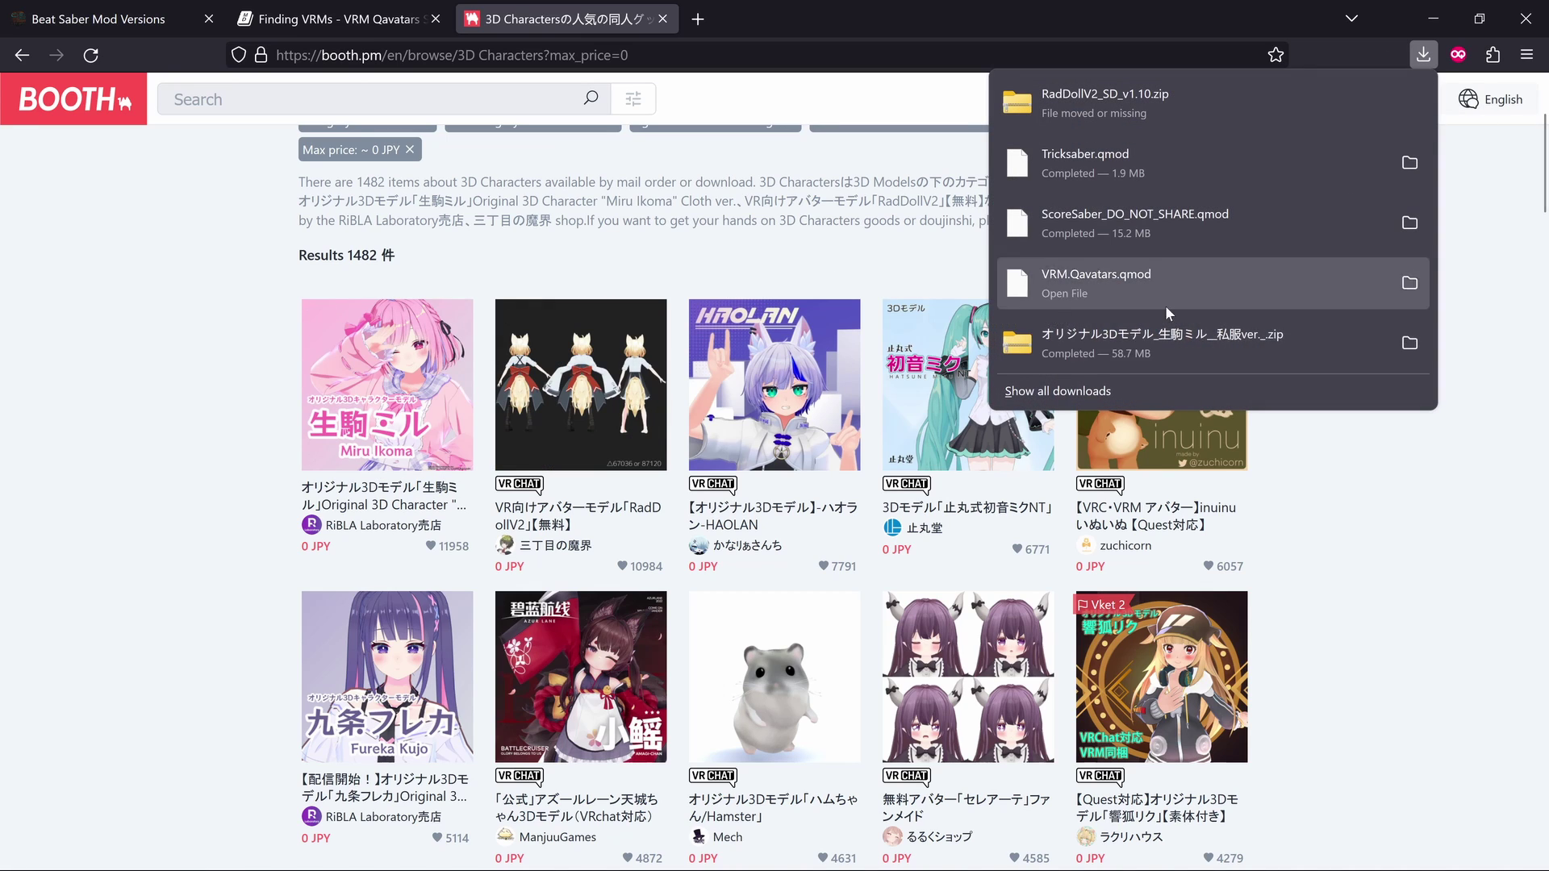
{"action": "left_click", "coordinate": [1409, 344]}
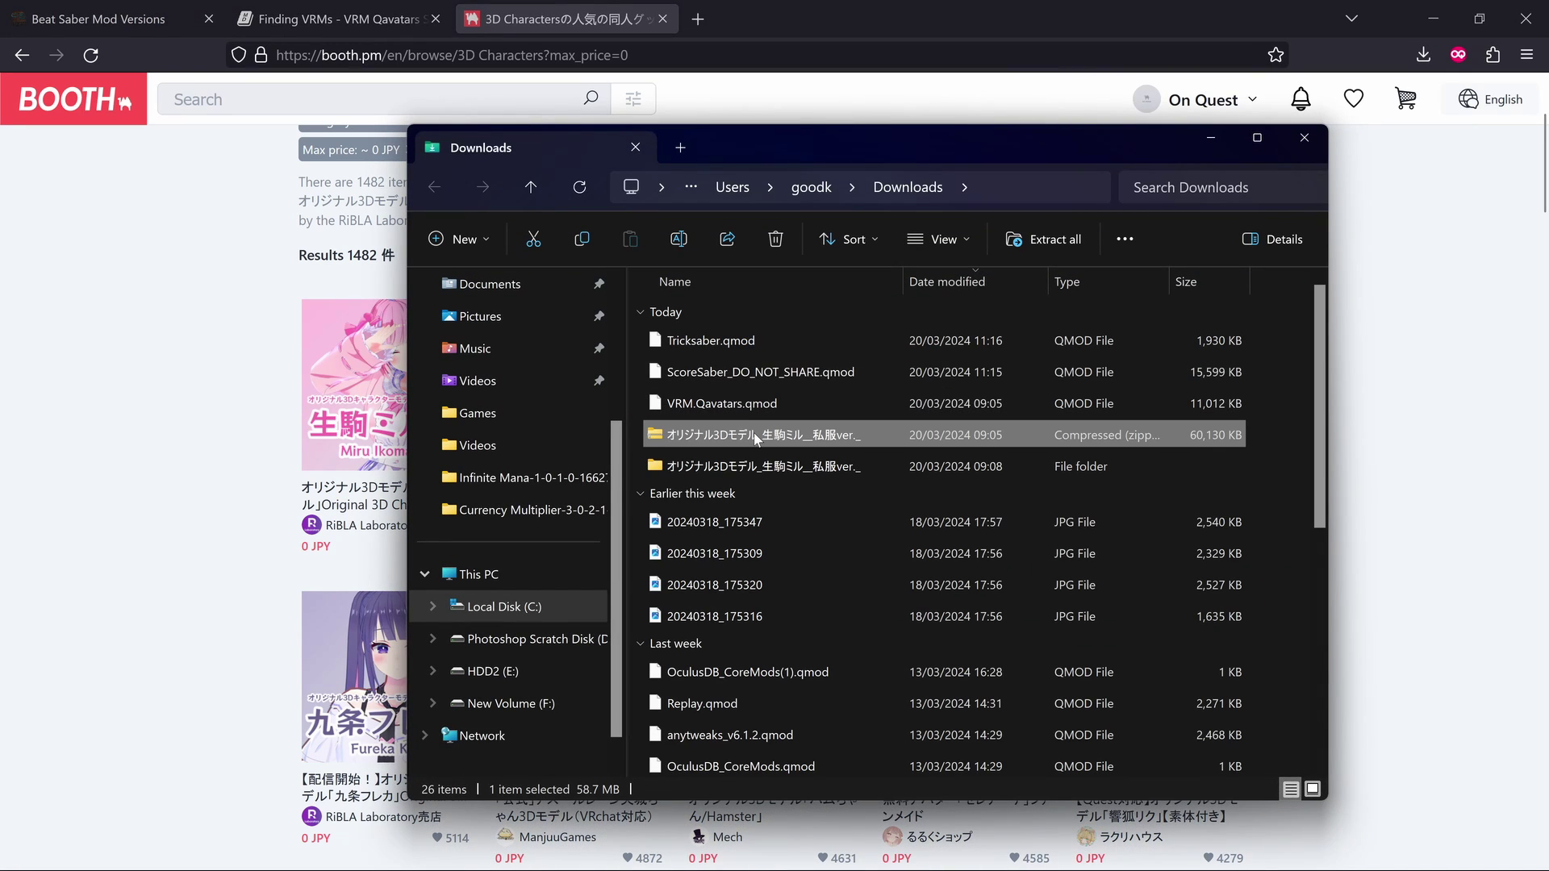
{"action": "double_click", "coordinate": [723, 476]}
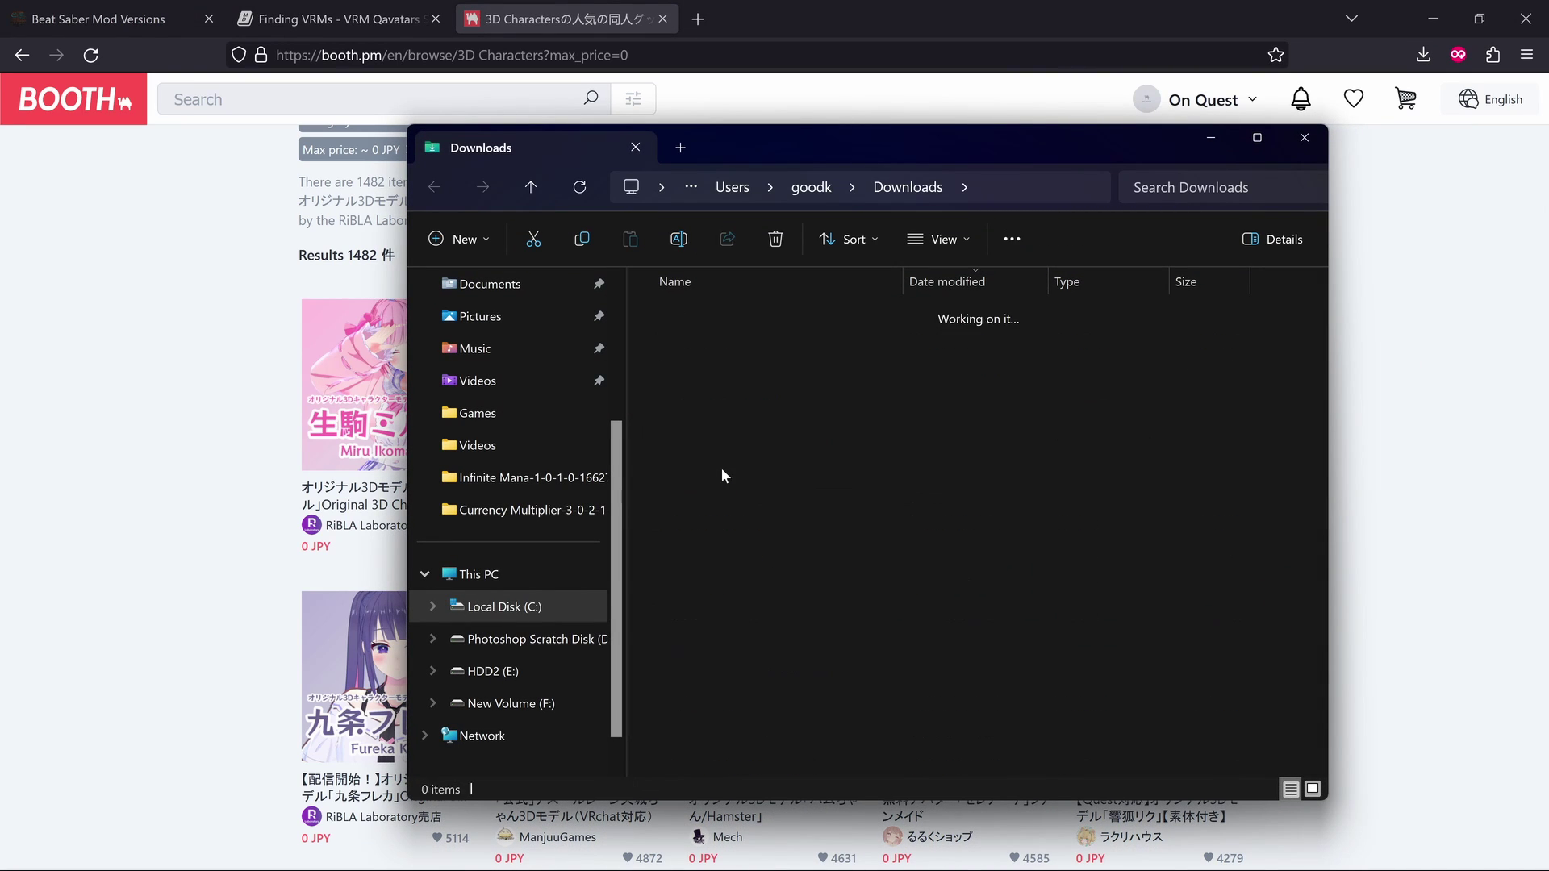
{"action": "double_click", "coordinate": [771, 339]}
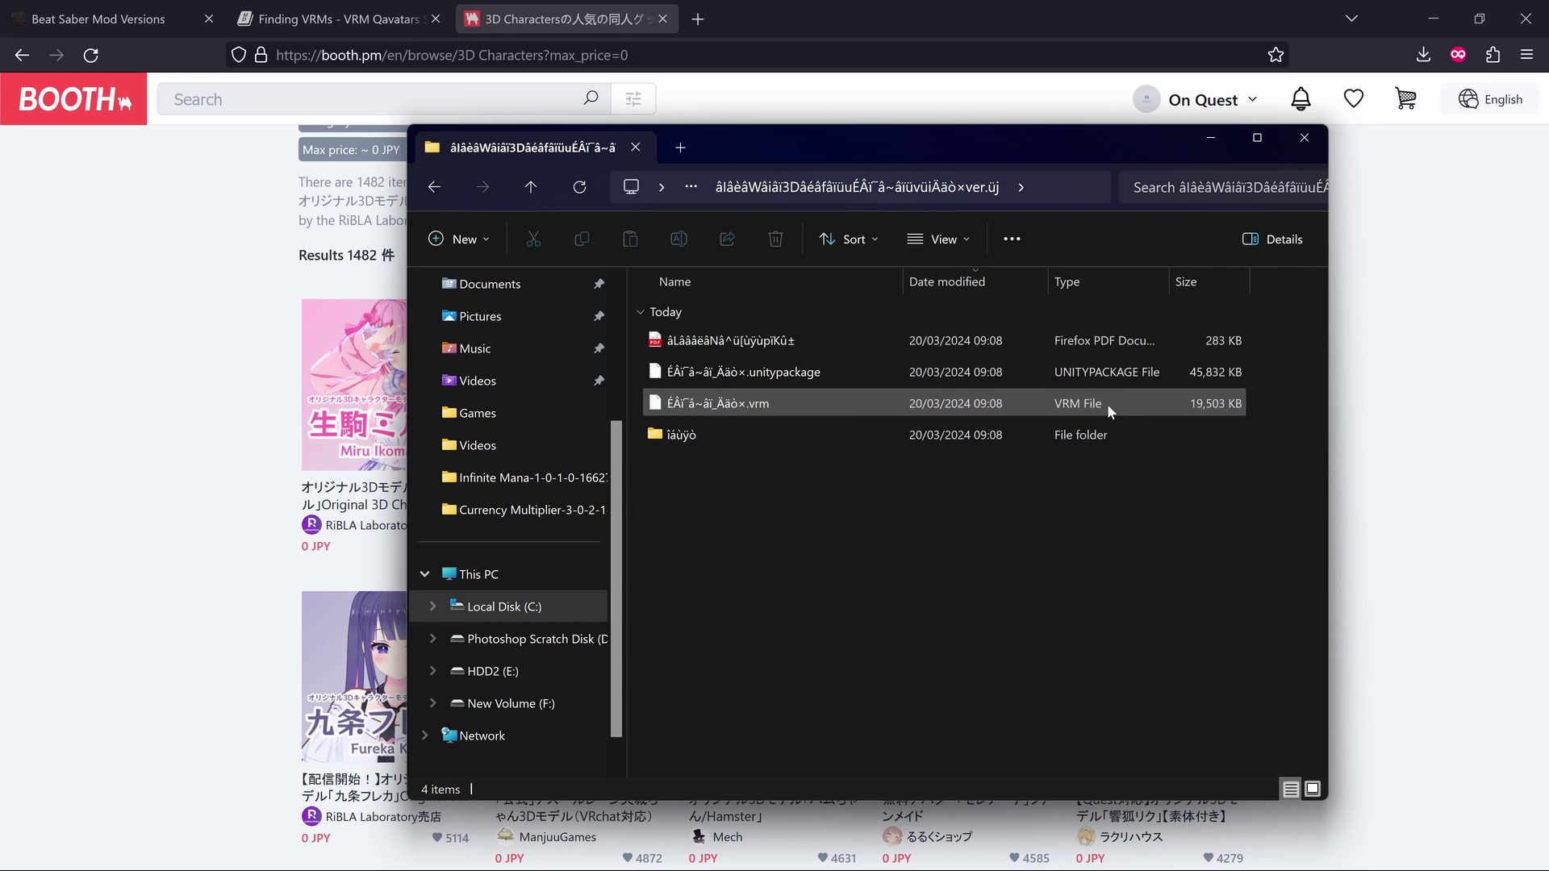
{"action": "left_click", "coordinate": [1306, 138]}
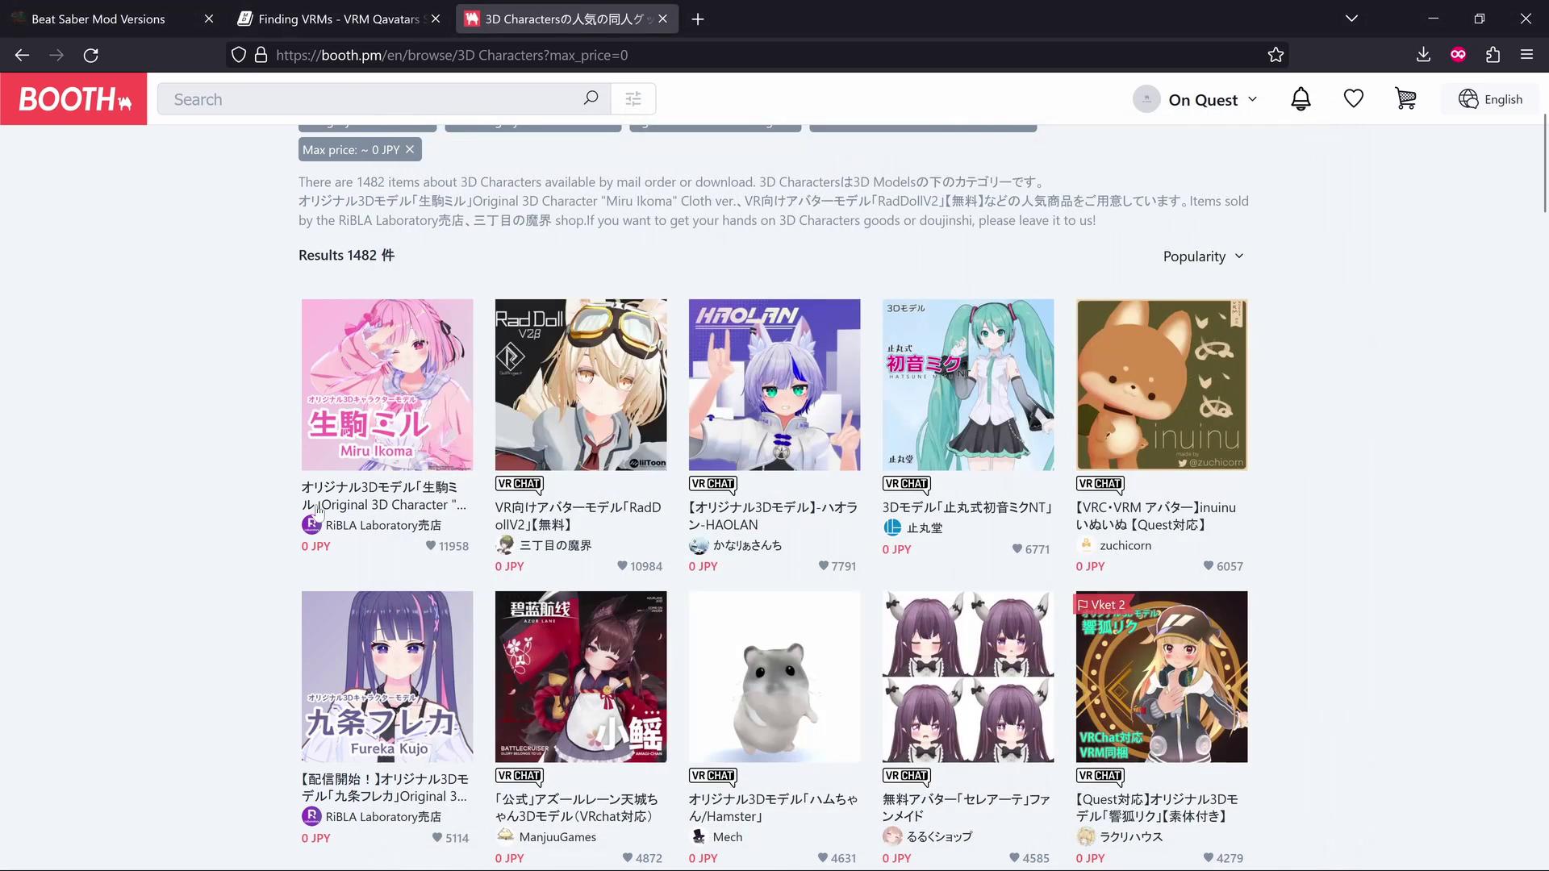
Switch to QuestPatcher and set the managed cosmetics file type to VRM Qavatars .vrm files
{"action": "mouse_move", "coordinate": [210, 847]}
{"action": "left_click", "coordinate": [300, 755]}
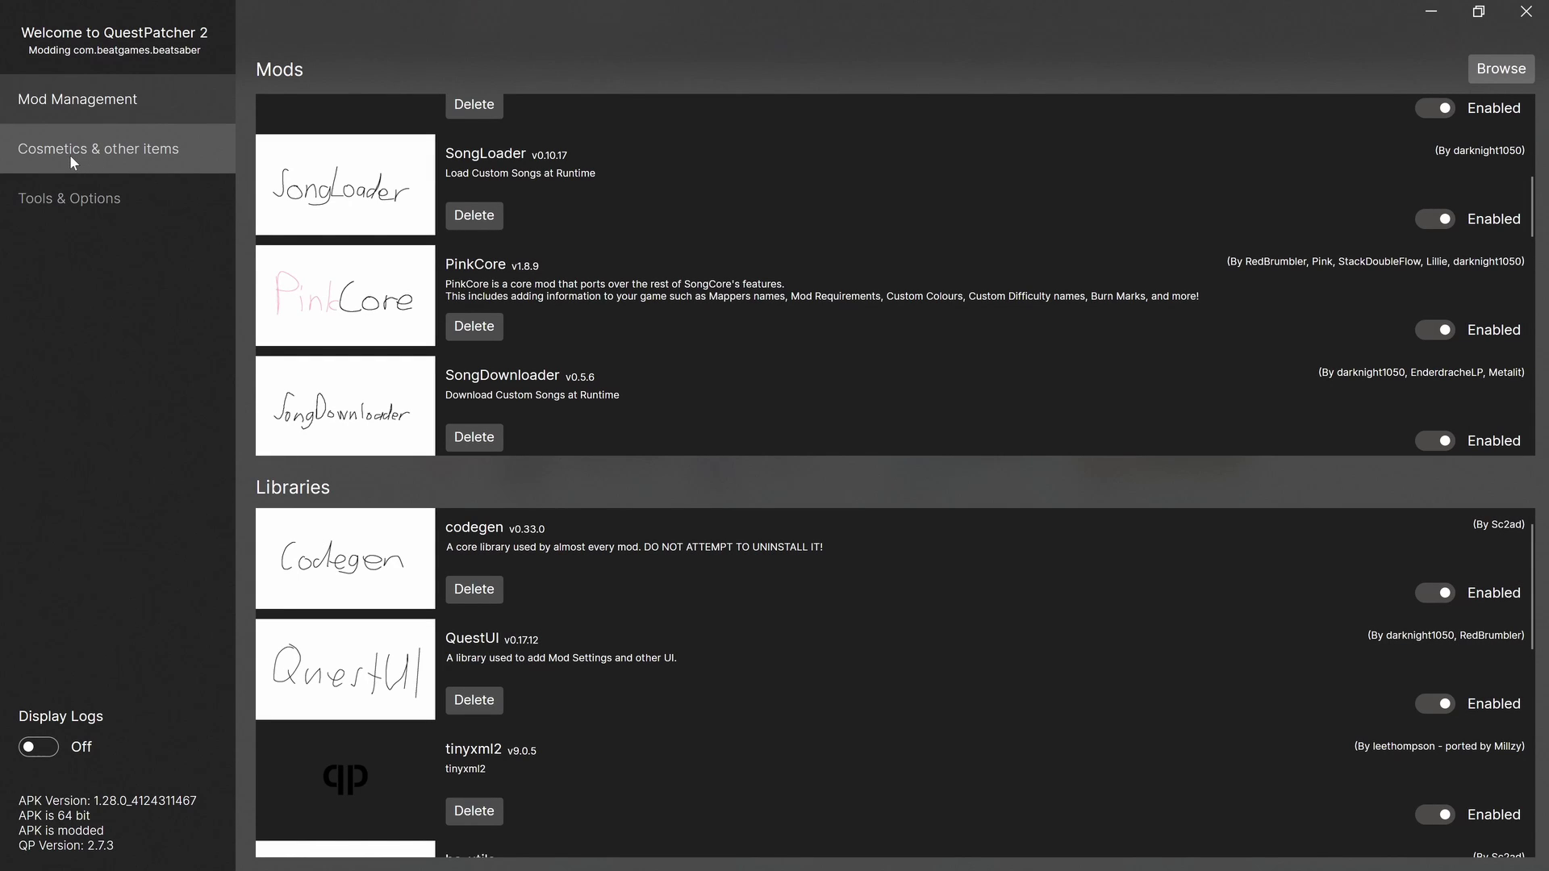
{"action": "left_click", "coordinate": [131, 148]}
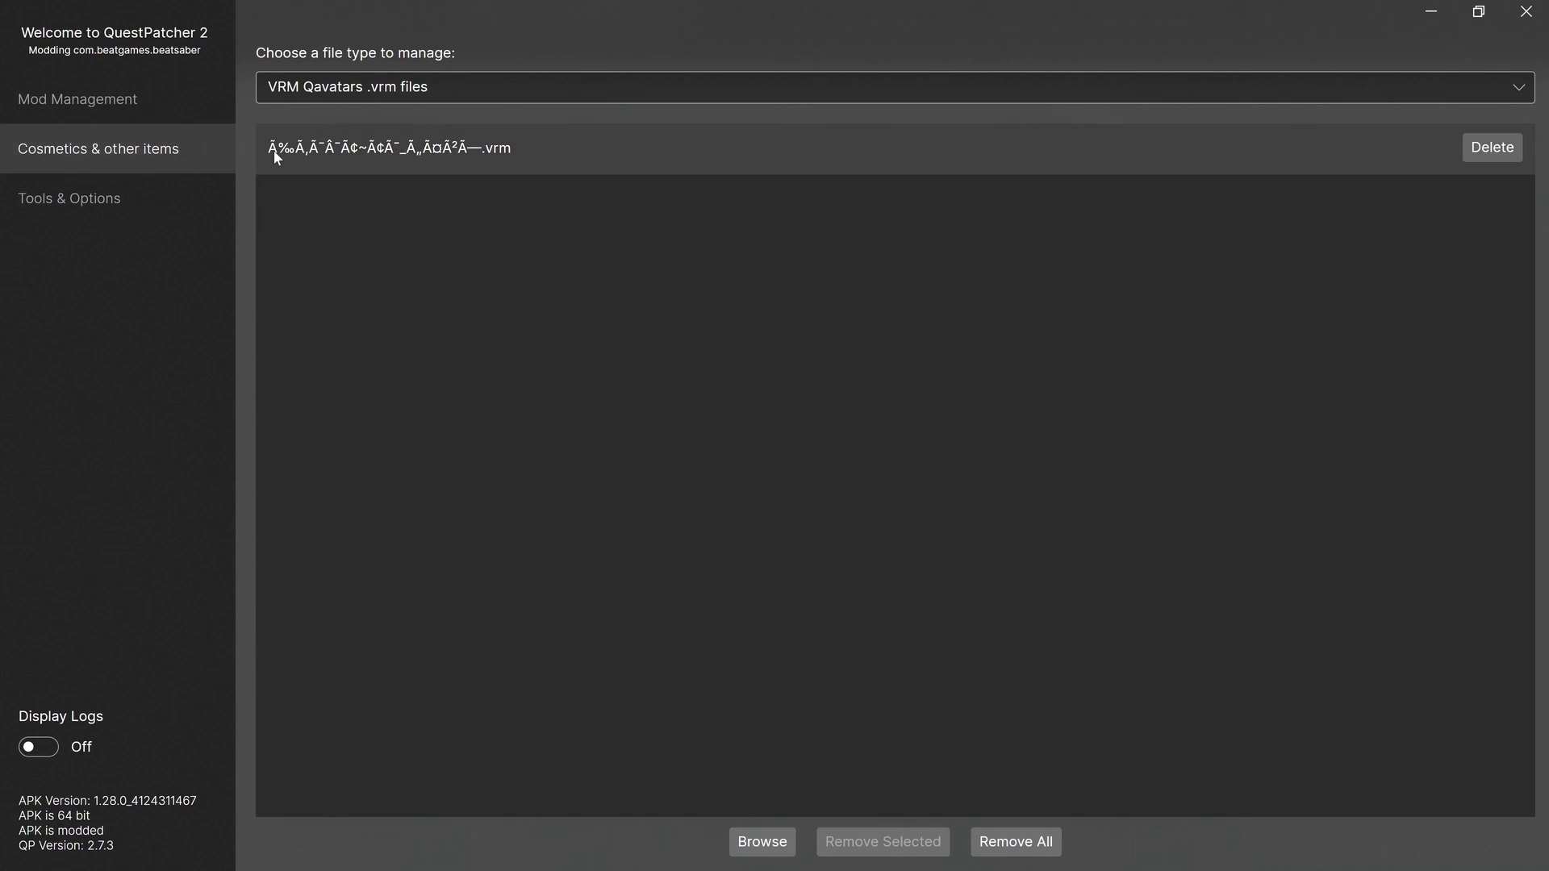
{"action": "left_click", "coordinate": [322, 90]}
{"action": "left_click", "coordinate": [321, 121]}
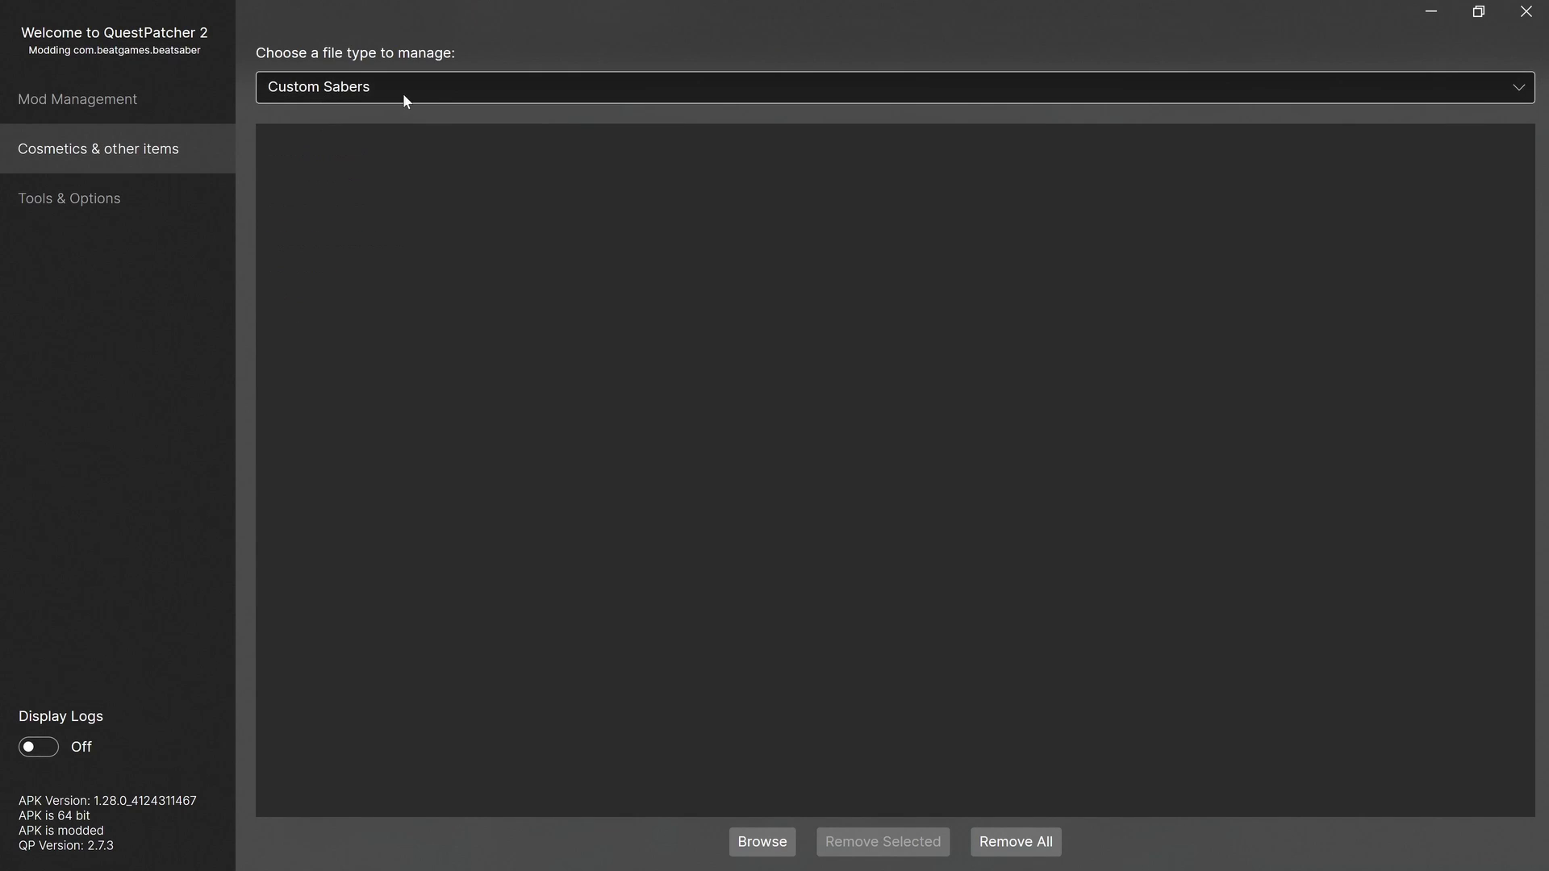
{"action": "left_click", "coordinate": [323, 86]}
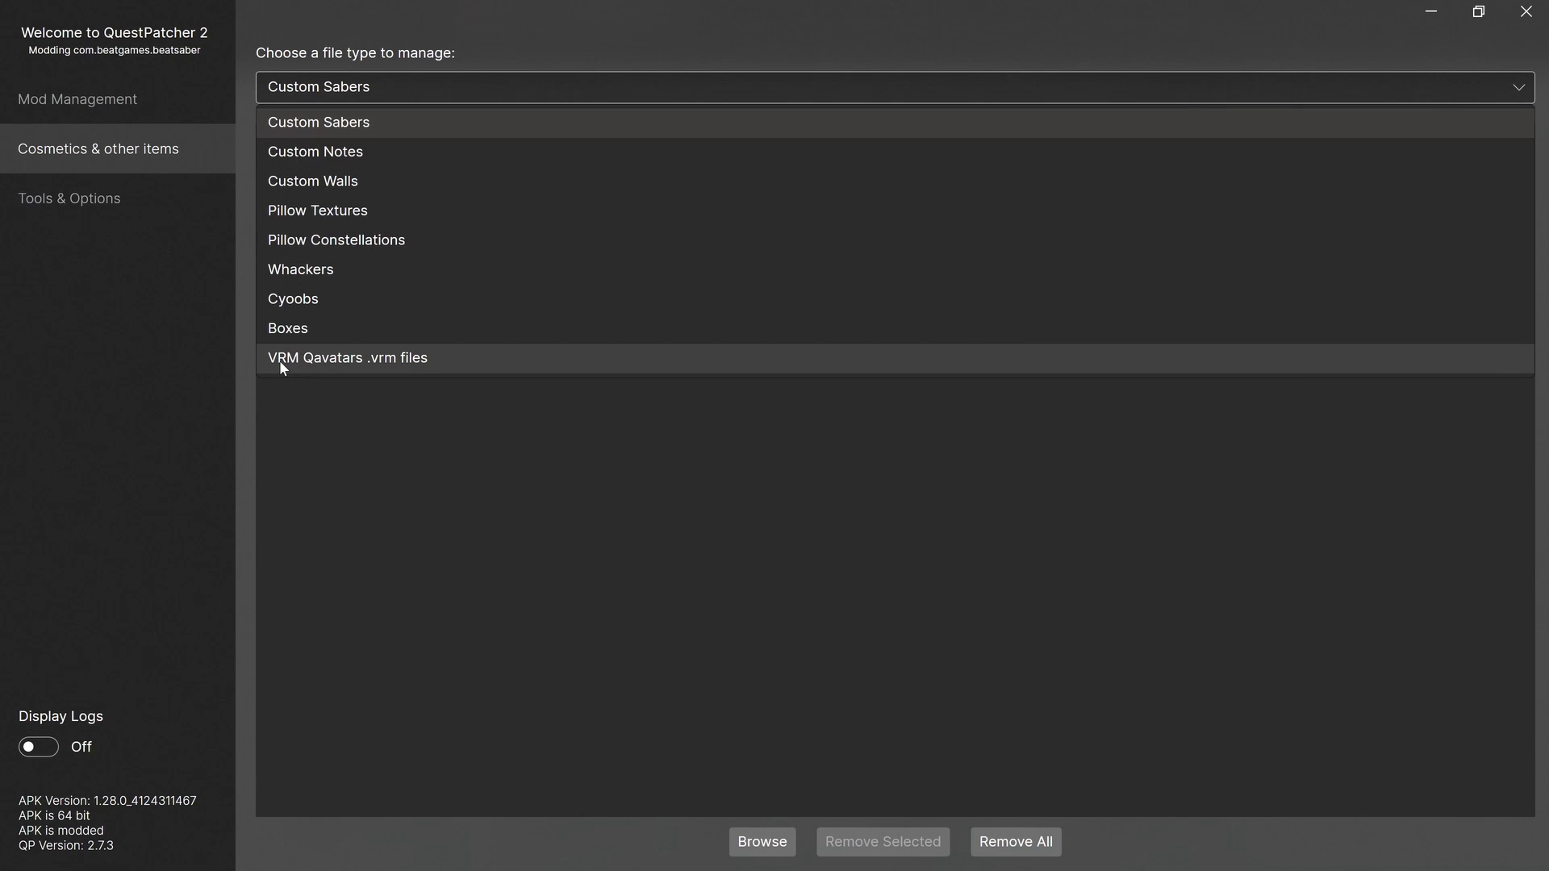
{"action": "left_click", "coordinate": [377, 366]}
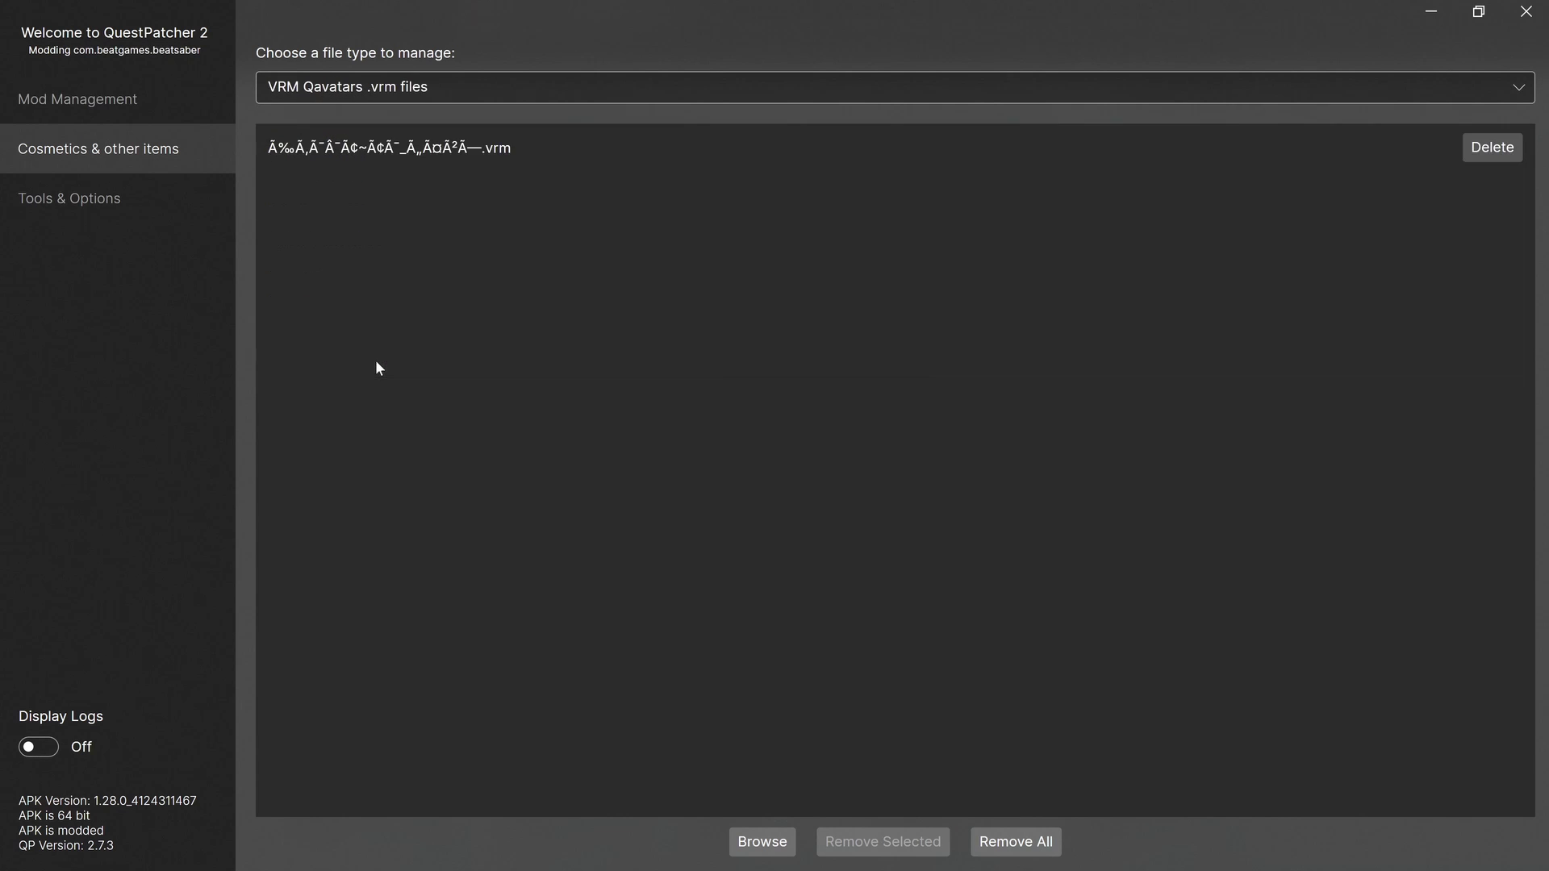
Add the downloaded Miru Ikoma .vrm file from its extracted folder to the headset's VRM Qavatars files
{"action": "left_click", "coordinate": [761, 841]}
{"action": "double_click", "coordinate": [272, 179]}
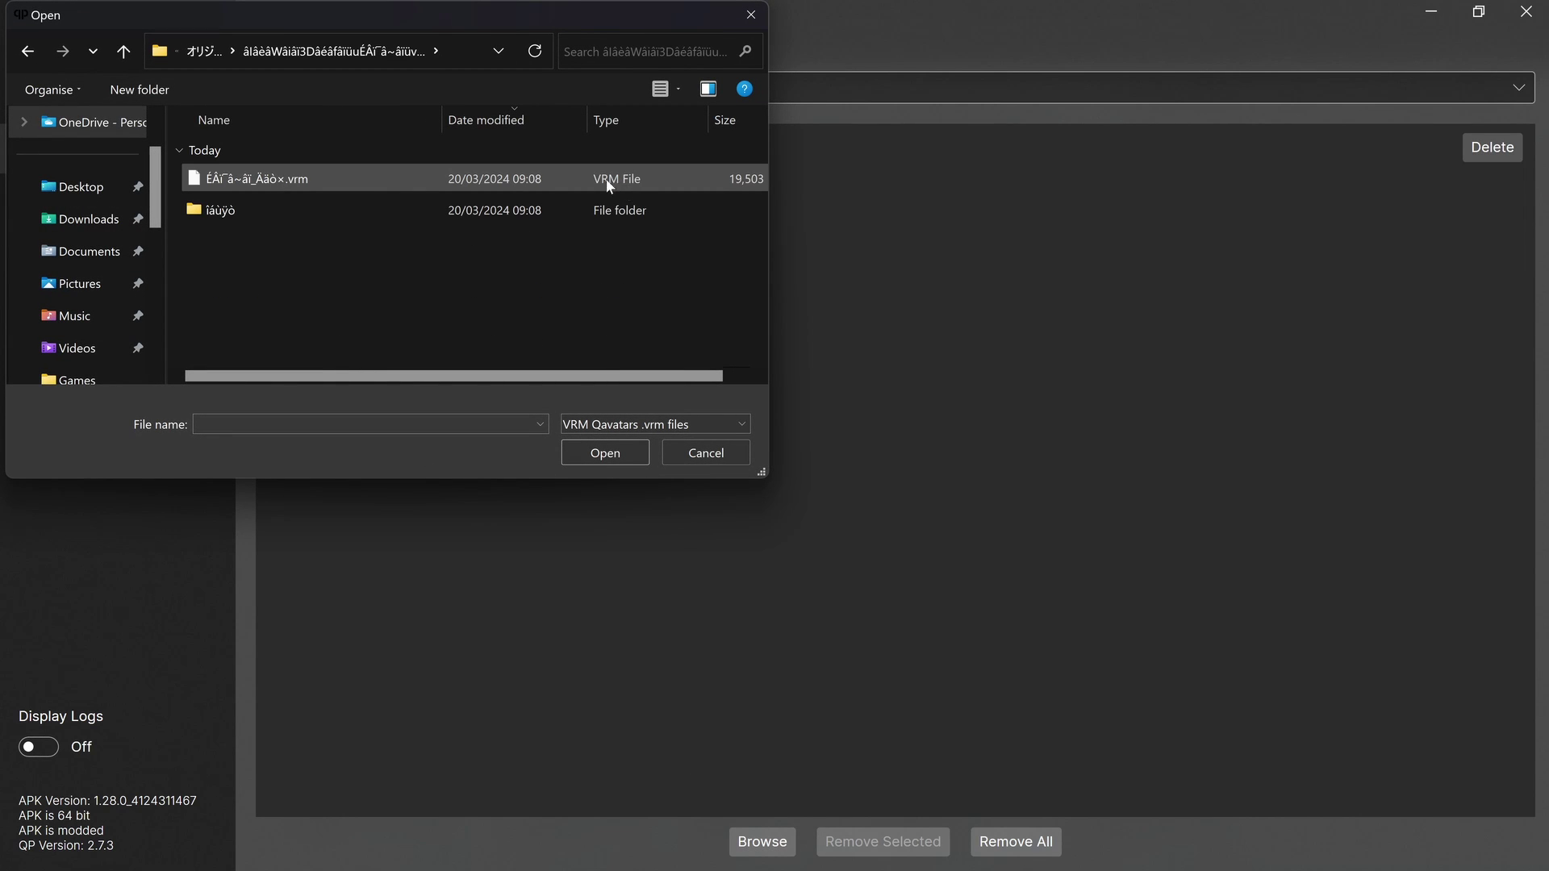
{"action": "double_click", "coordinate": [225, 180]}
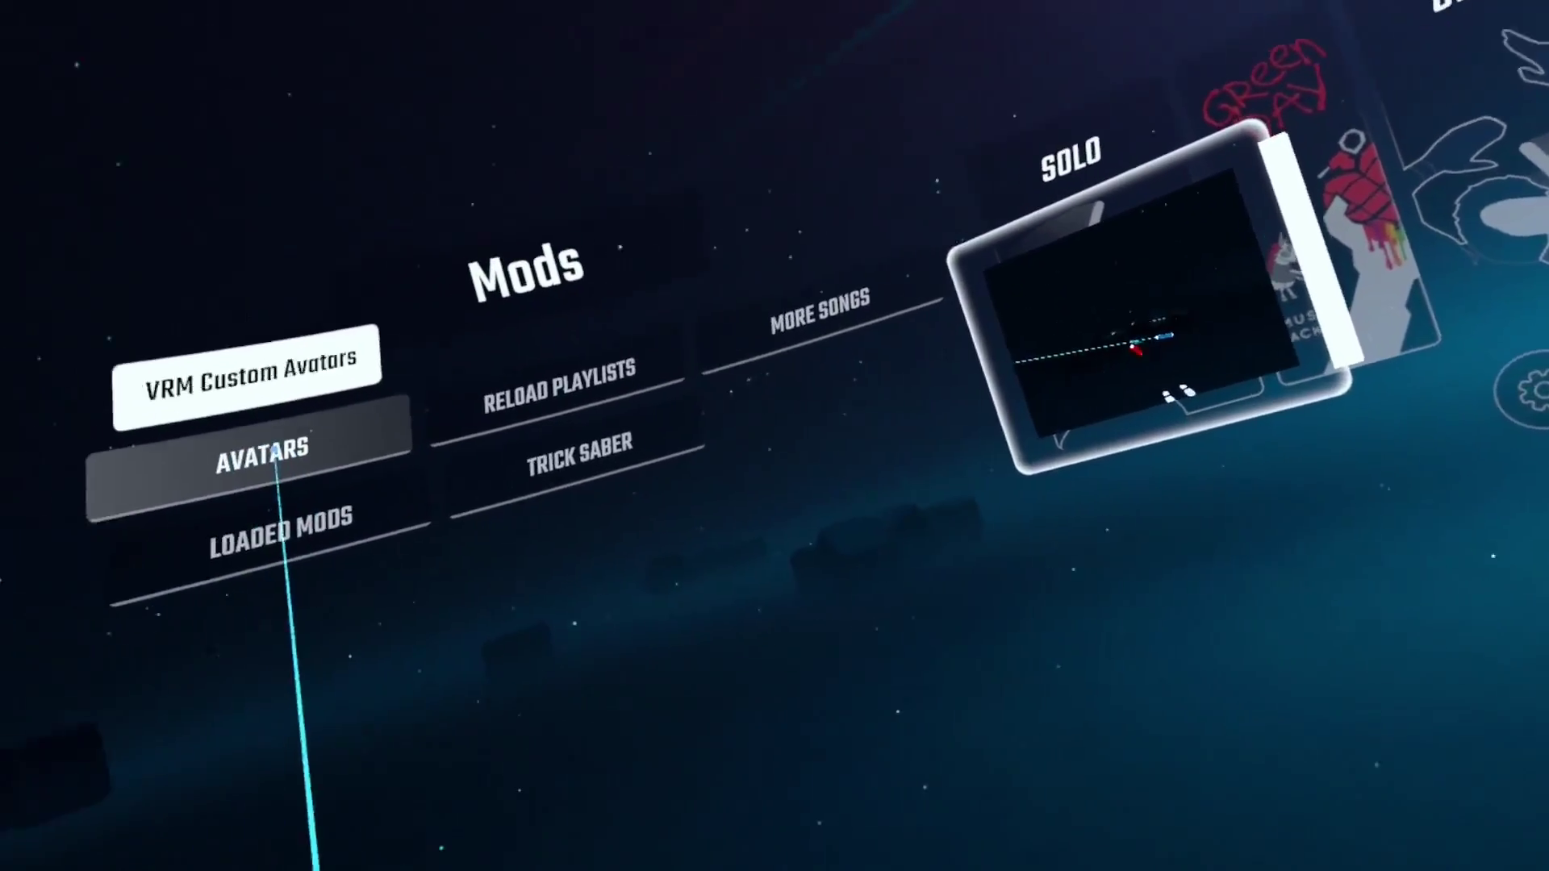
In Beat Saber, open the VRM Qavatars mod, load the Avex Technologies Inc. avatar, and dismiss its license dialog
{"action": "left_click", "coordinate": [276, 452]}
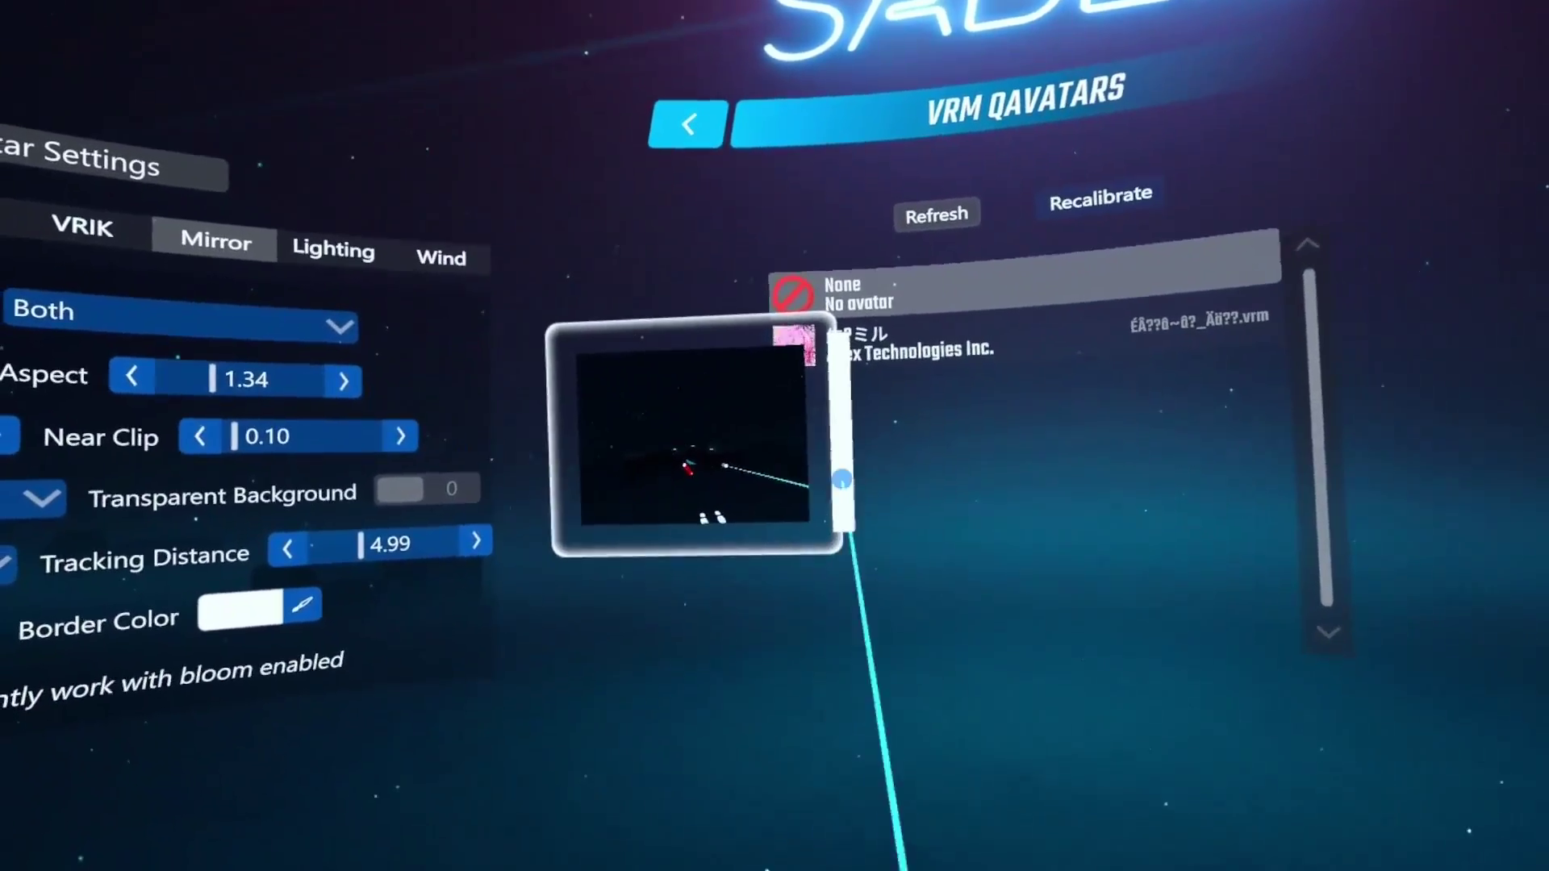
{"action": "left_click_drag", "start_coordinate": [844, 445], "coordinate": [1407, 363]}
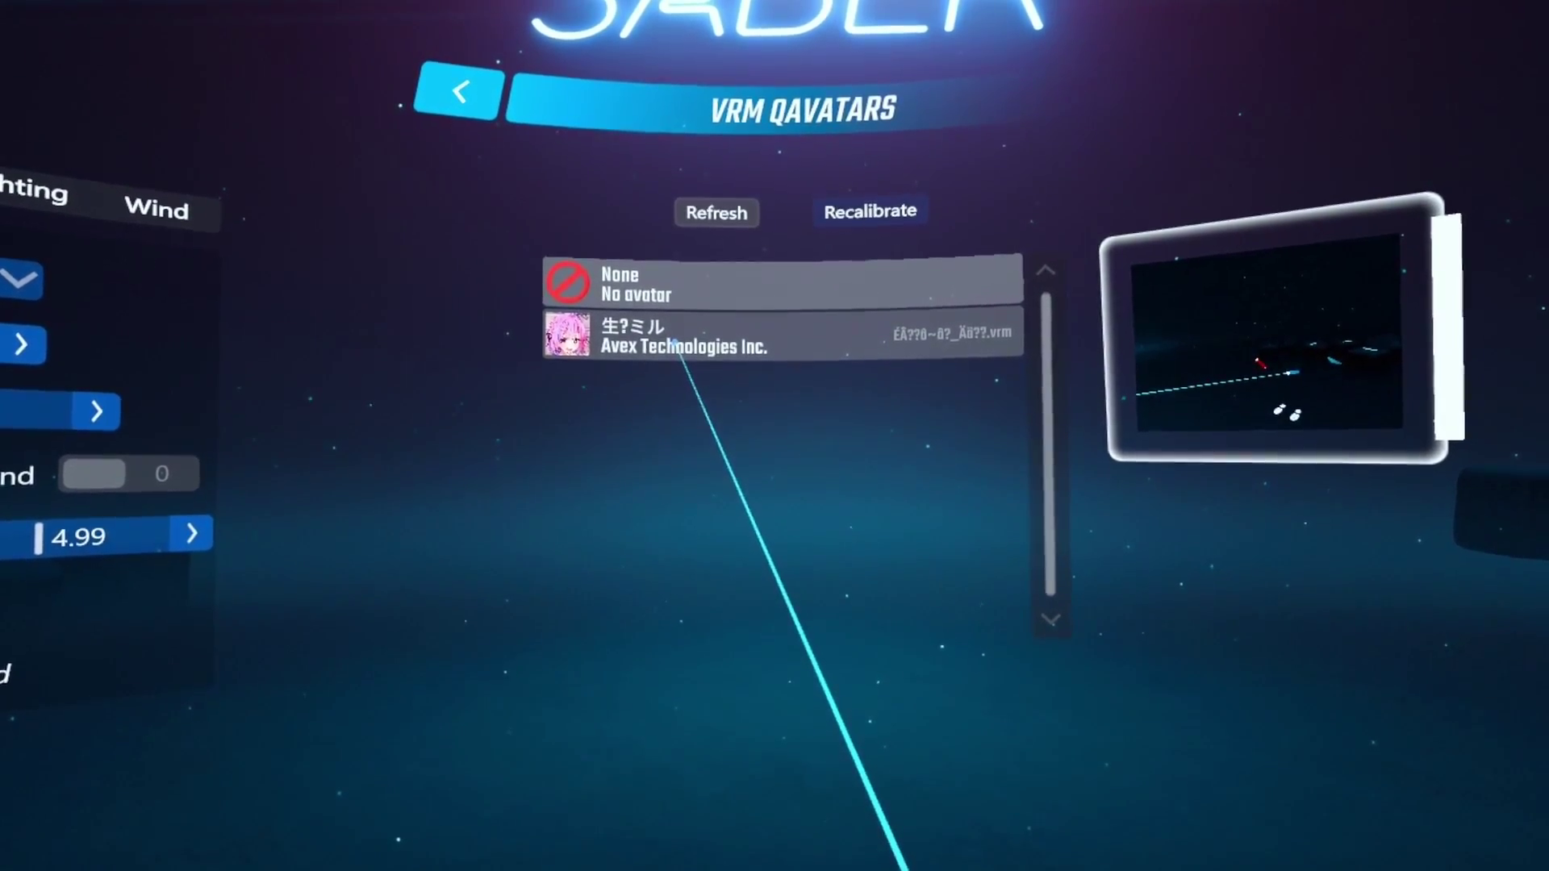
{"action": "left_click", "coordinate": [676, 343]}
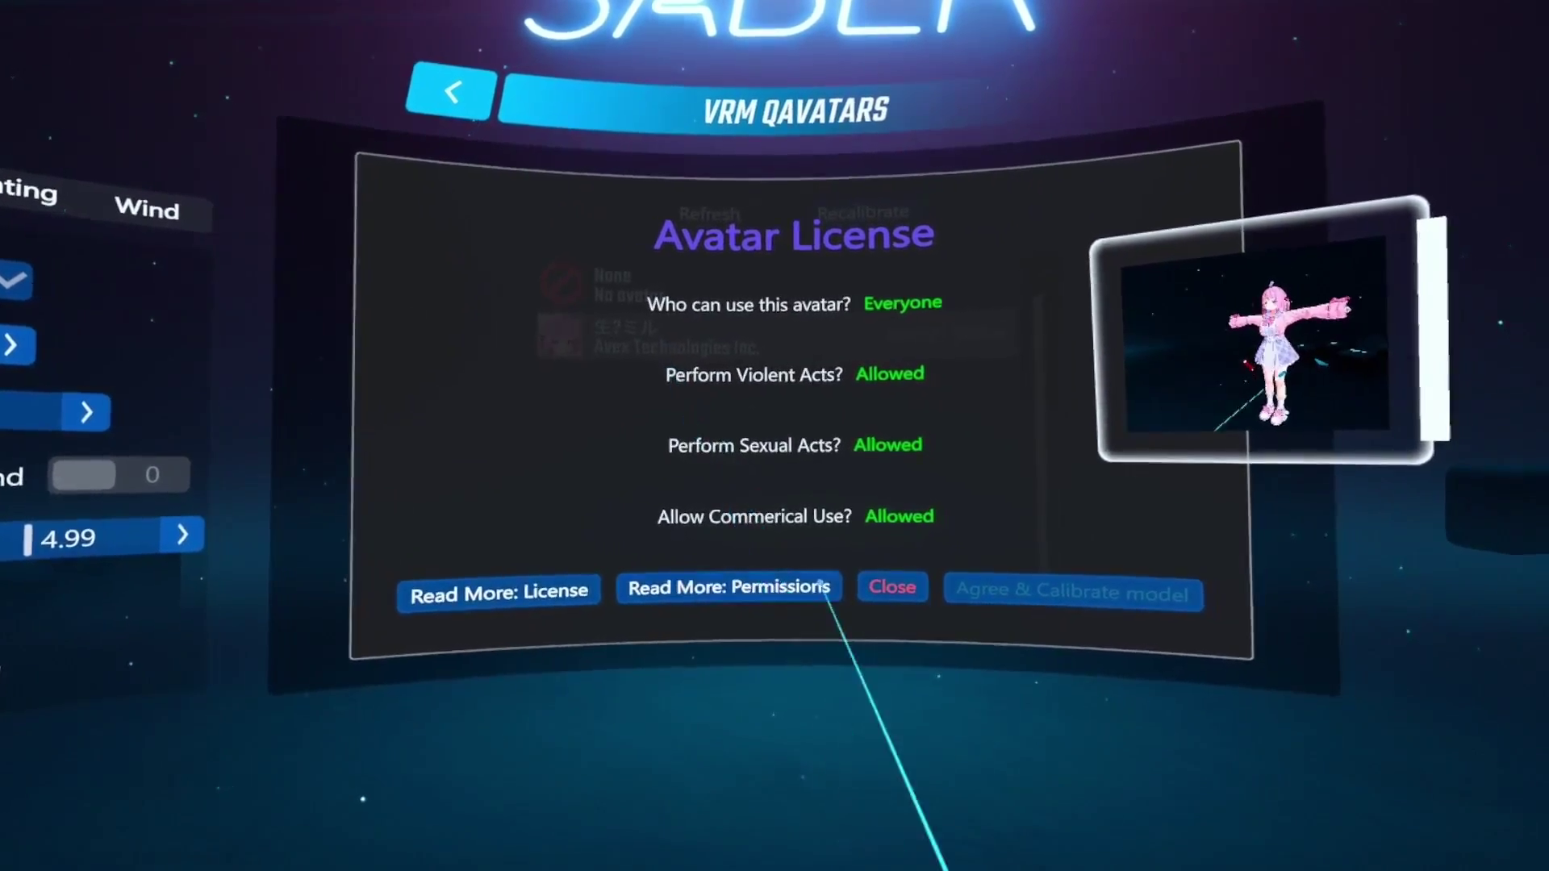
{"action": "left_click", "coordinate": [890, 574]}
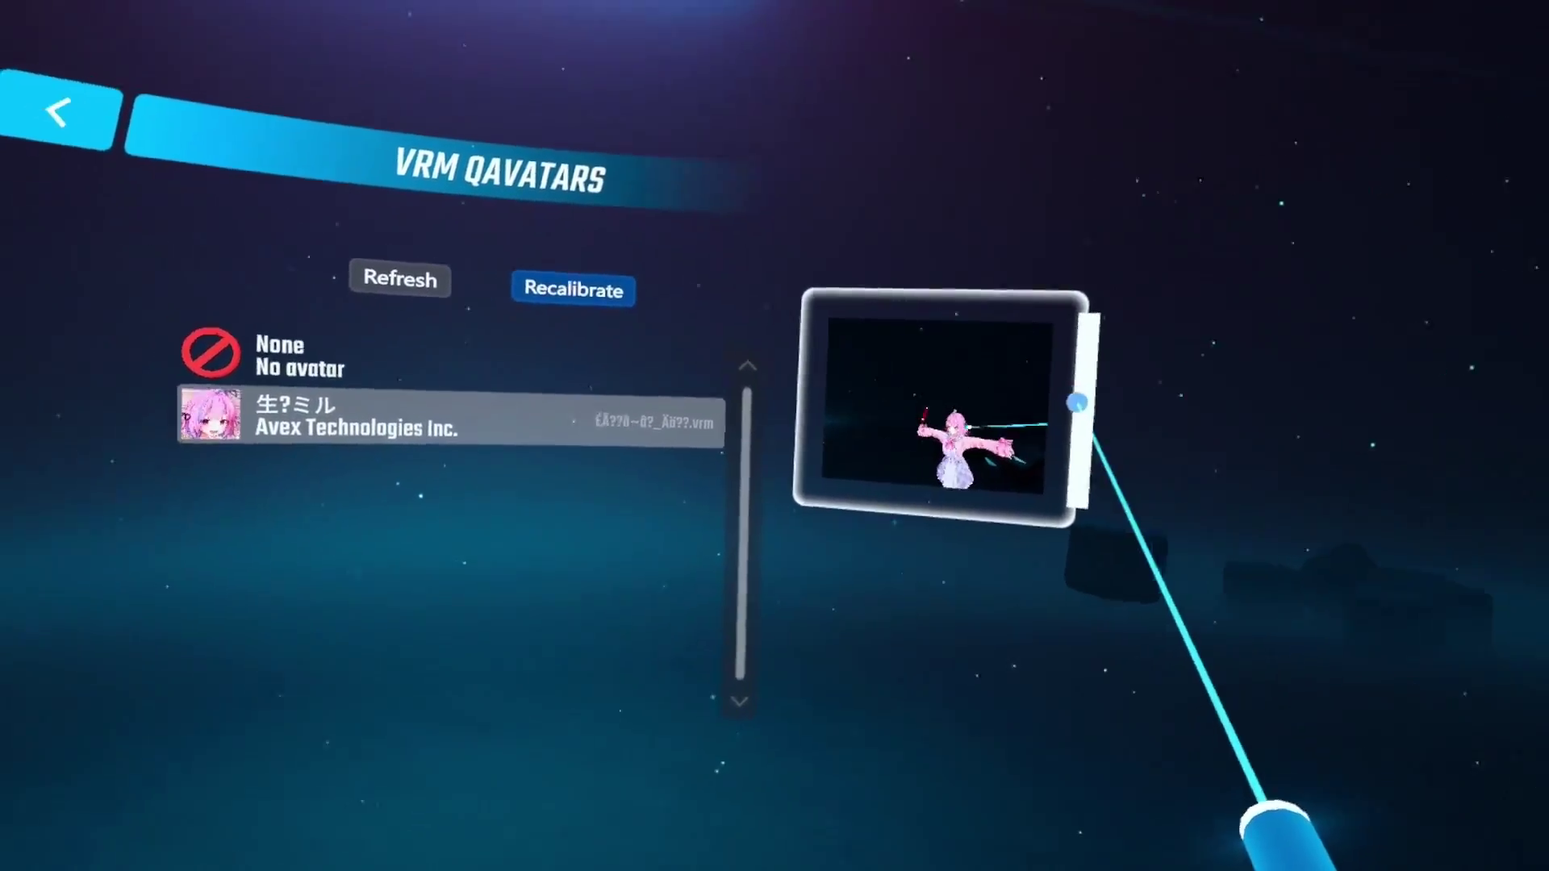
Reposition the floating avatar mirror so it sits beside the avatar list
{"action": "left_click_drag", "start_coordinate": [1074, 434], "coordinate": [865, 525]}
{"action": "left_click_drag", "start_coordinate": [845, 385], "coordinate": [941, 526]}
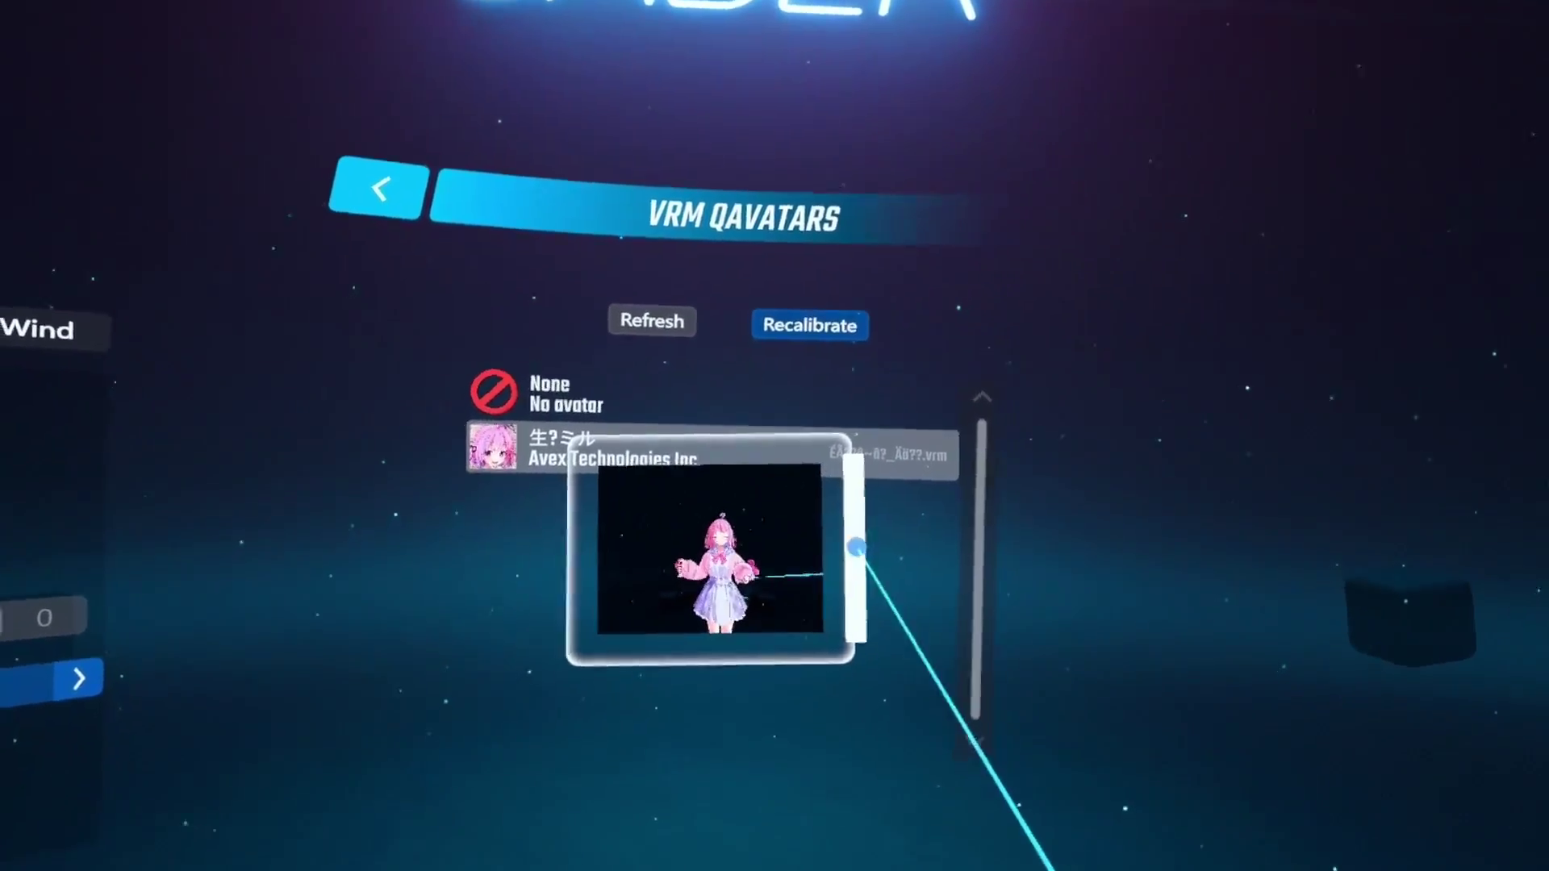
{"action": "left_click_drag", "start_coordinate": [854, 539], "coordinate": [1093, 322]}
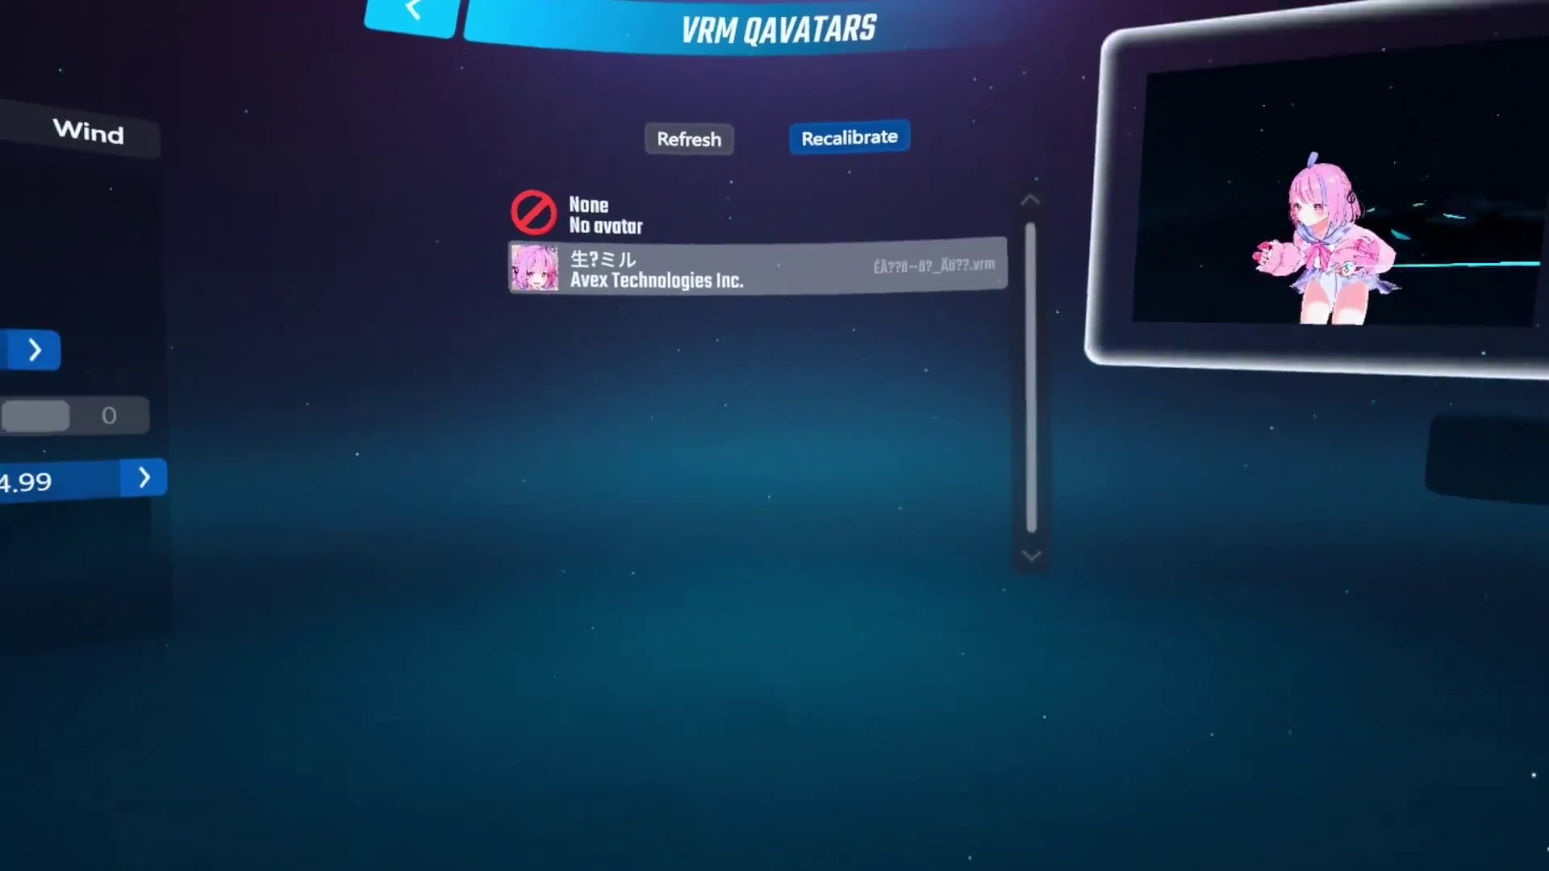
{"action": "left_click_drag", "start_coordinate": [1364, 384], "coordinate": [1210, 314]}
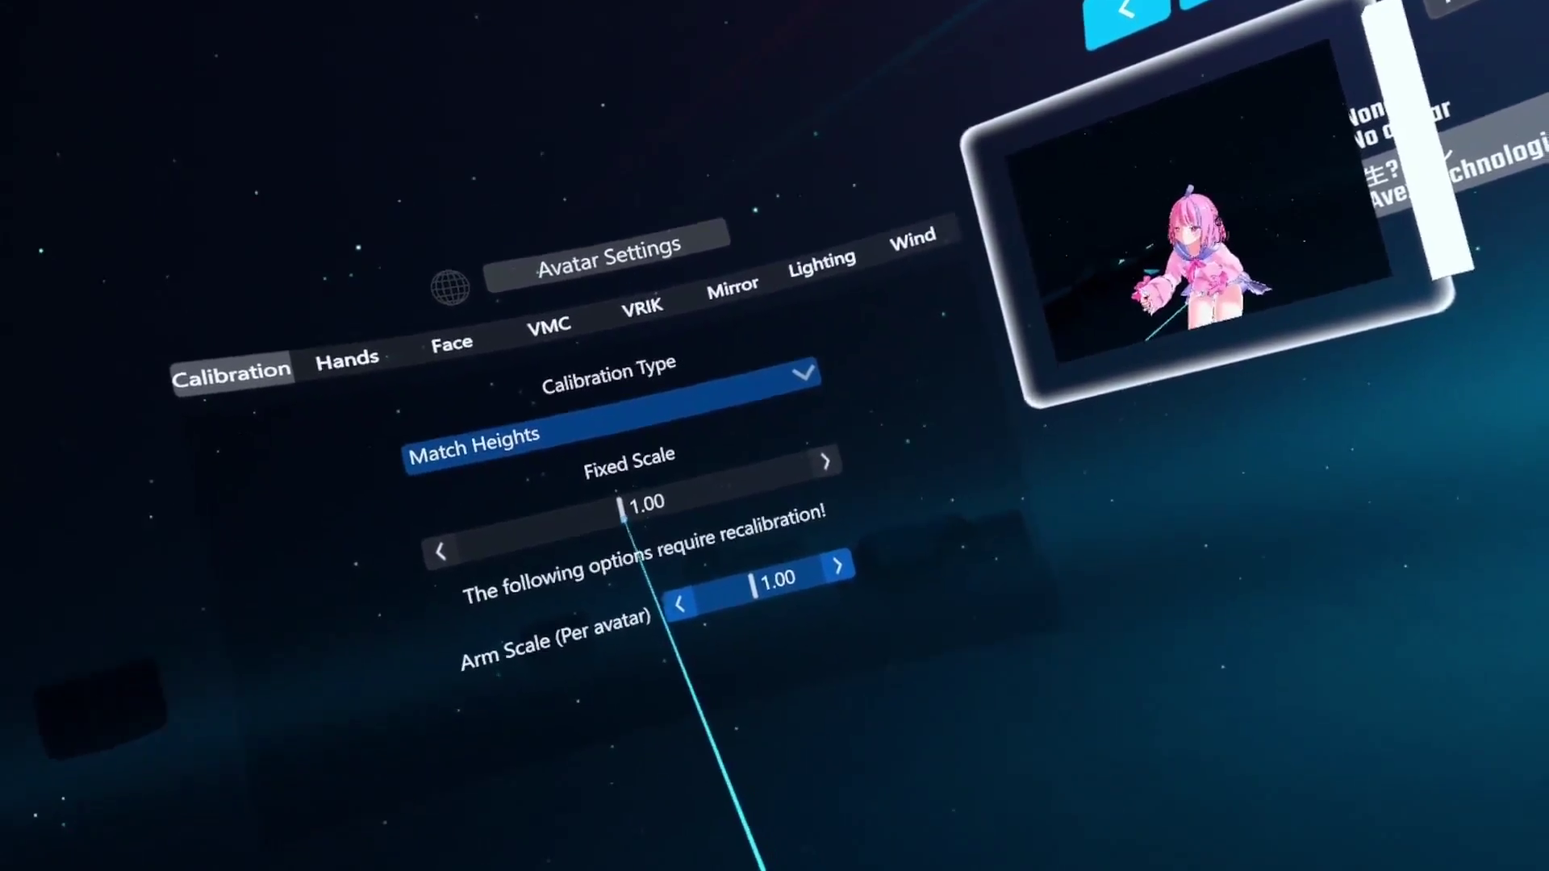
Try the Fixed calibration type with an adjusted fixed scale, and restore Match Heights
{"action": "left_click", "coordinate": [557, 436]}
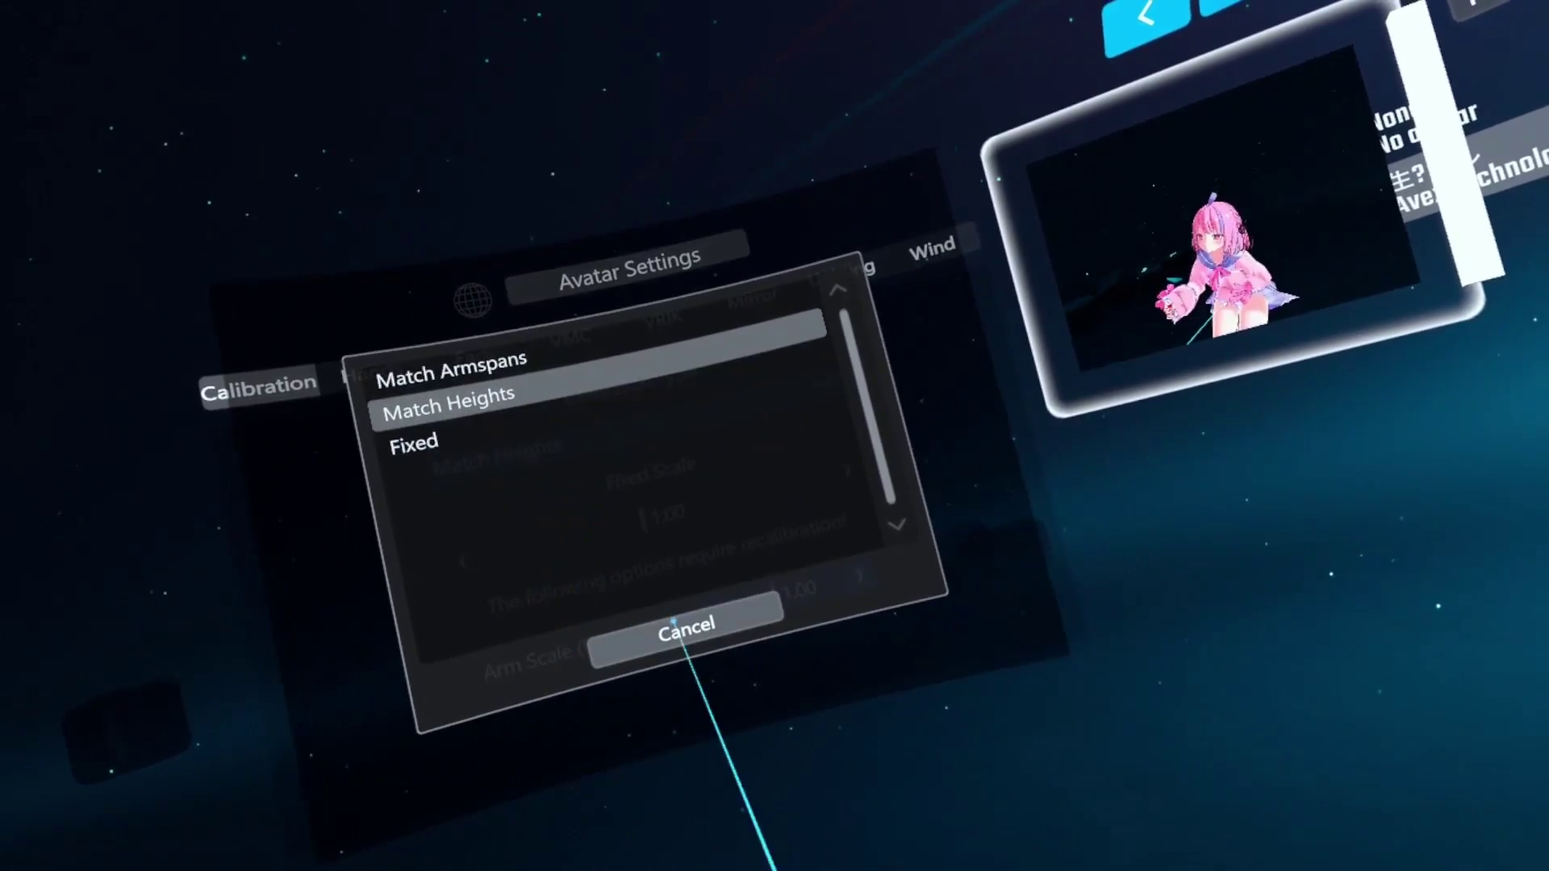
{"action": "left_click", "coordinate": [674, 626]}
{"action": "left_click", "coordinate": [517, 435]}
{"action": "left_click", "coordinate": [476, 445]}
{"action": "left_click_drag", "start_coordinate": [556, 510], "coordinate": [626, 510]}
{"action": "left_click", "coordinate": [516, 428]}
{"action": "left_click", "coordinate": [436, 387]}
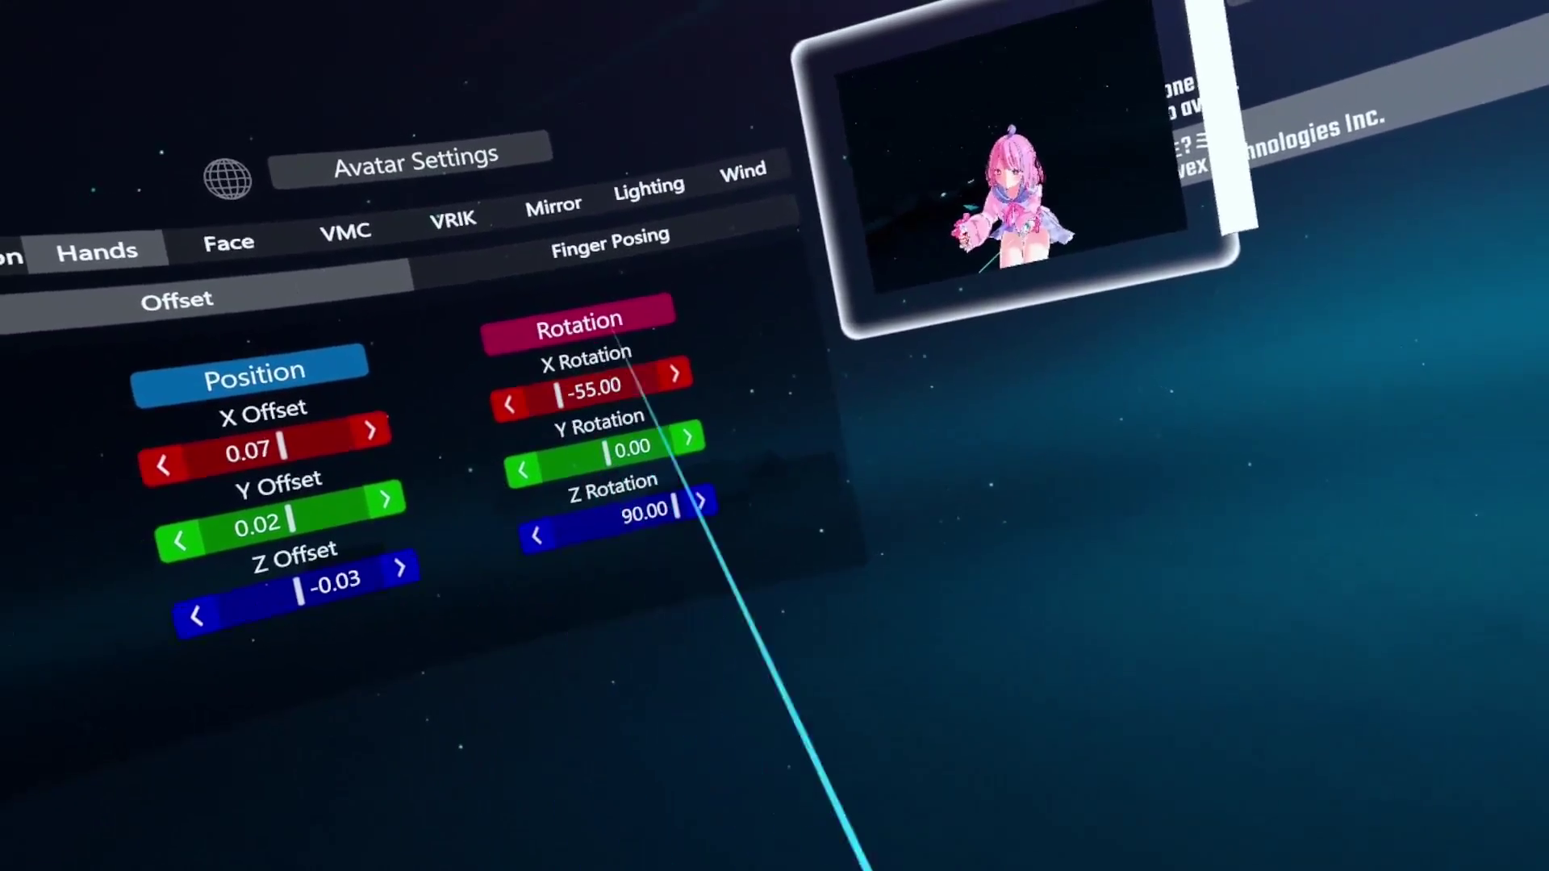
Examine the hand settings for finger posing, the finger bone diagram, and the offset options
{"action": "left_click", "coordinate": [613, 245]}
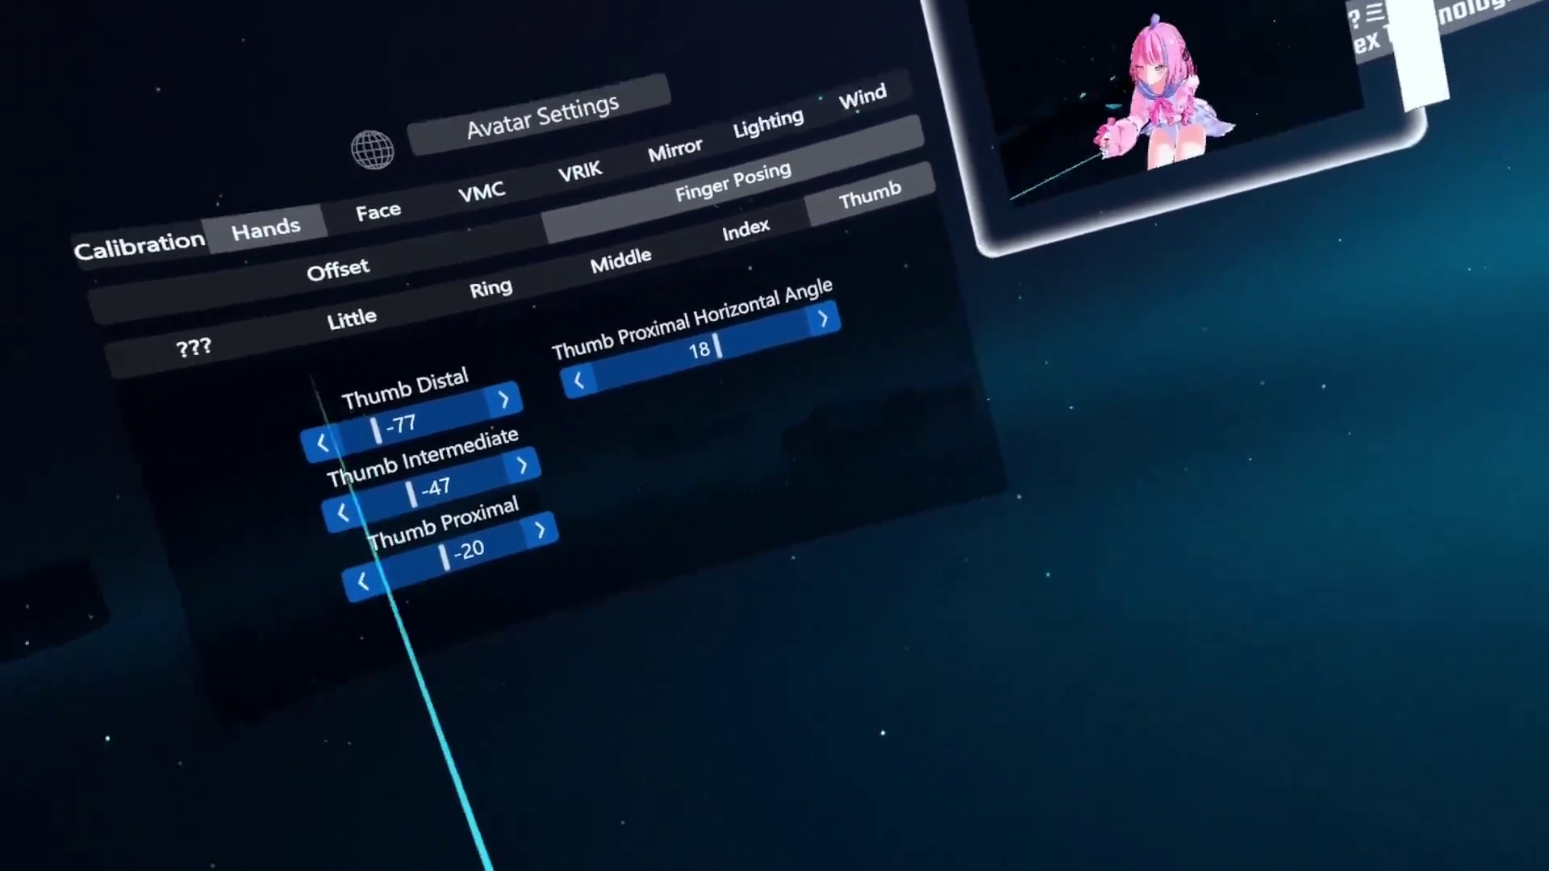
{"action": "left_click", "coordinate": [323, 362]}
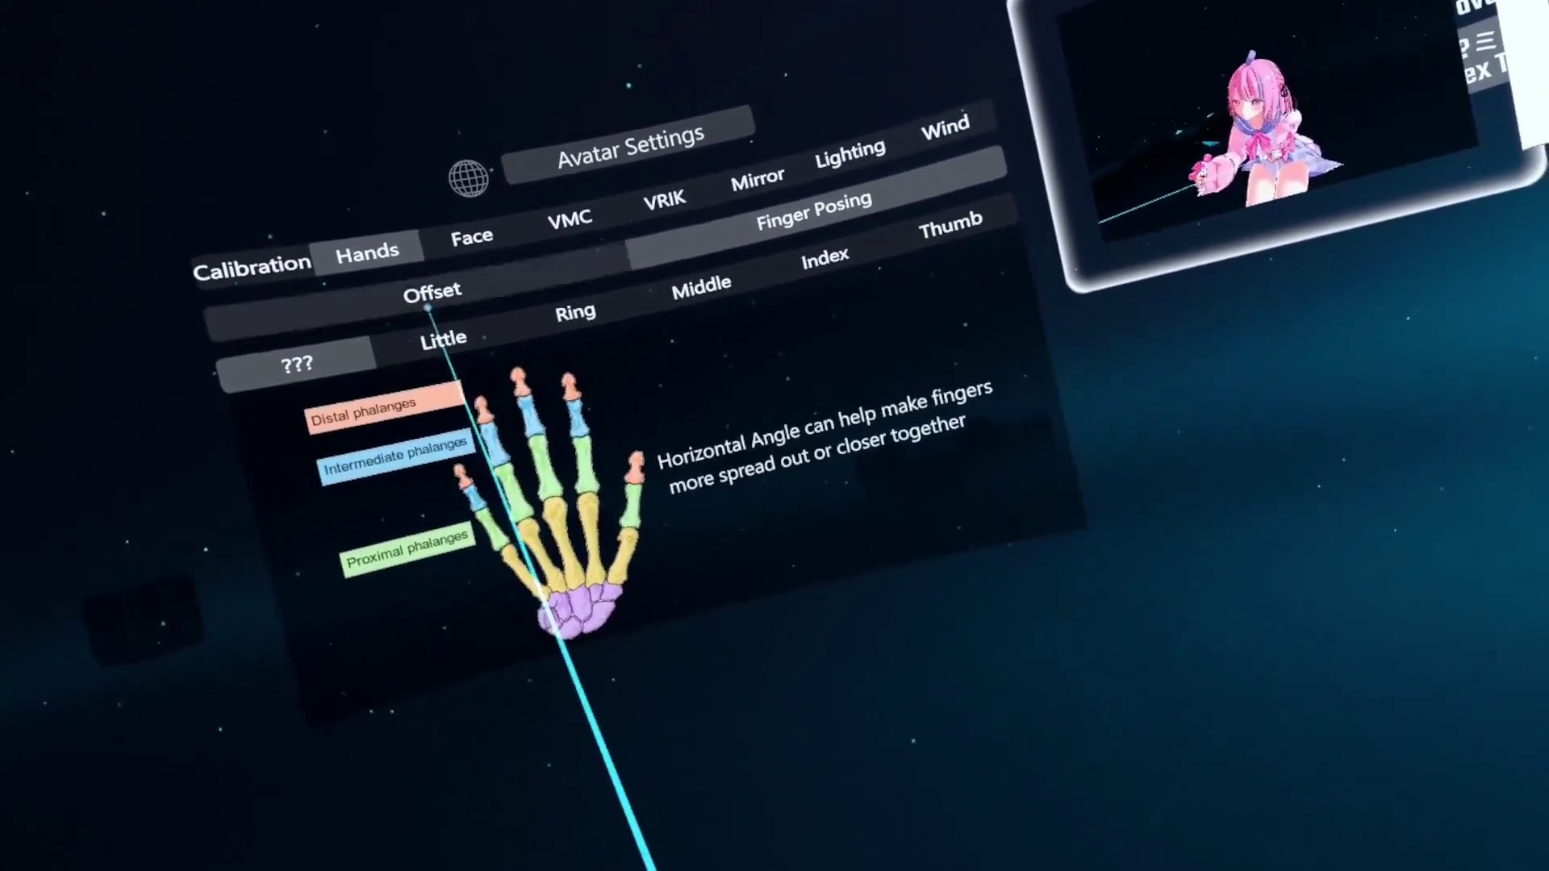
{"action": "left_click", "coordinate": [419, 299]}
{"action": "left_click", "coordinate": [515, 308]}
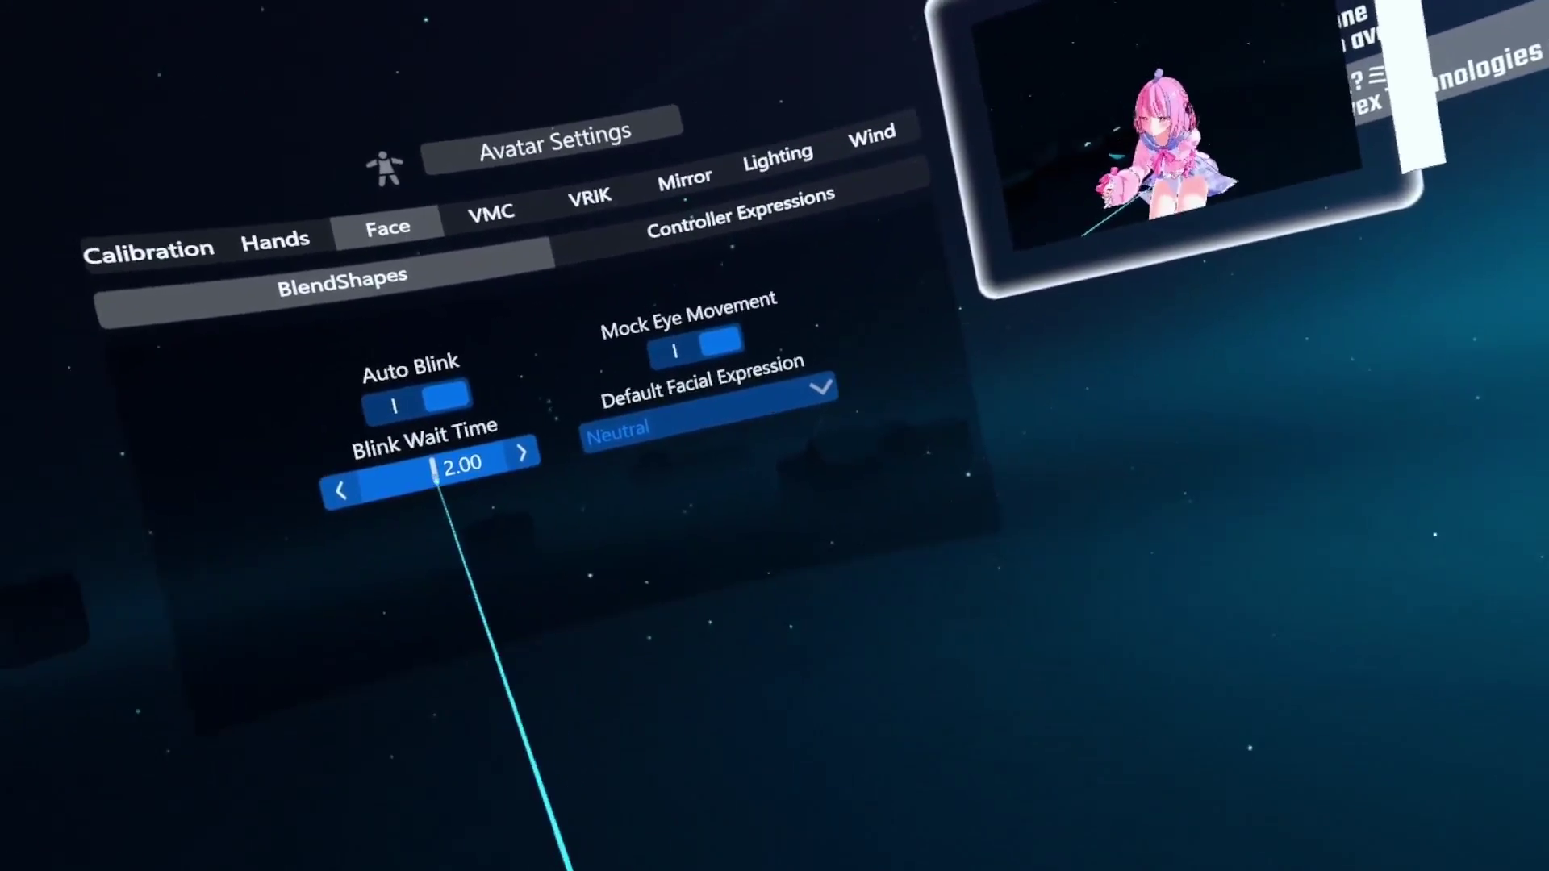
Browse the default facial expression options and try Blink on the avatar
{"action": "left_click", "coordinate": [646, 428]}
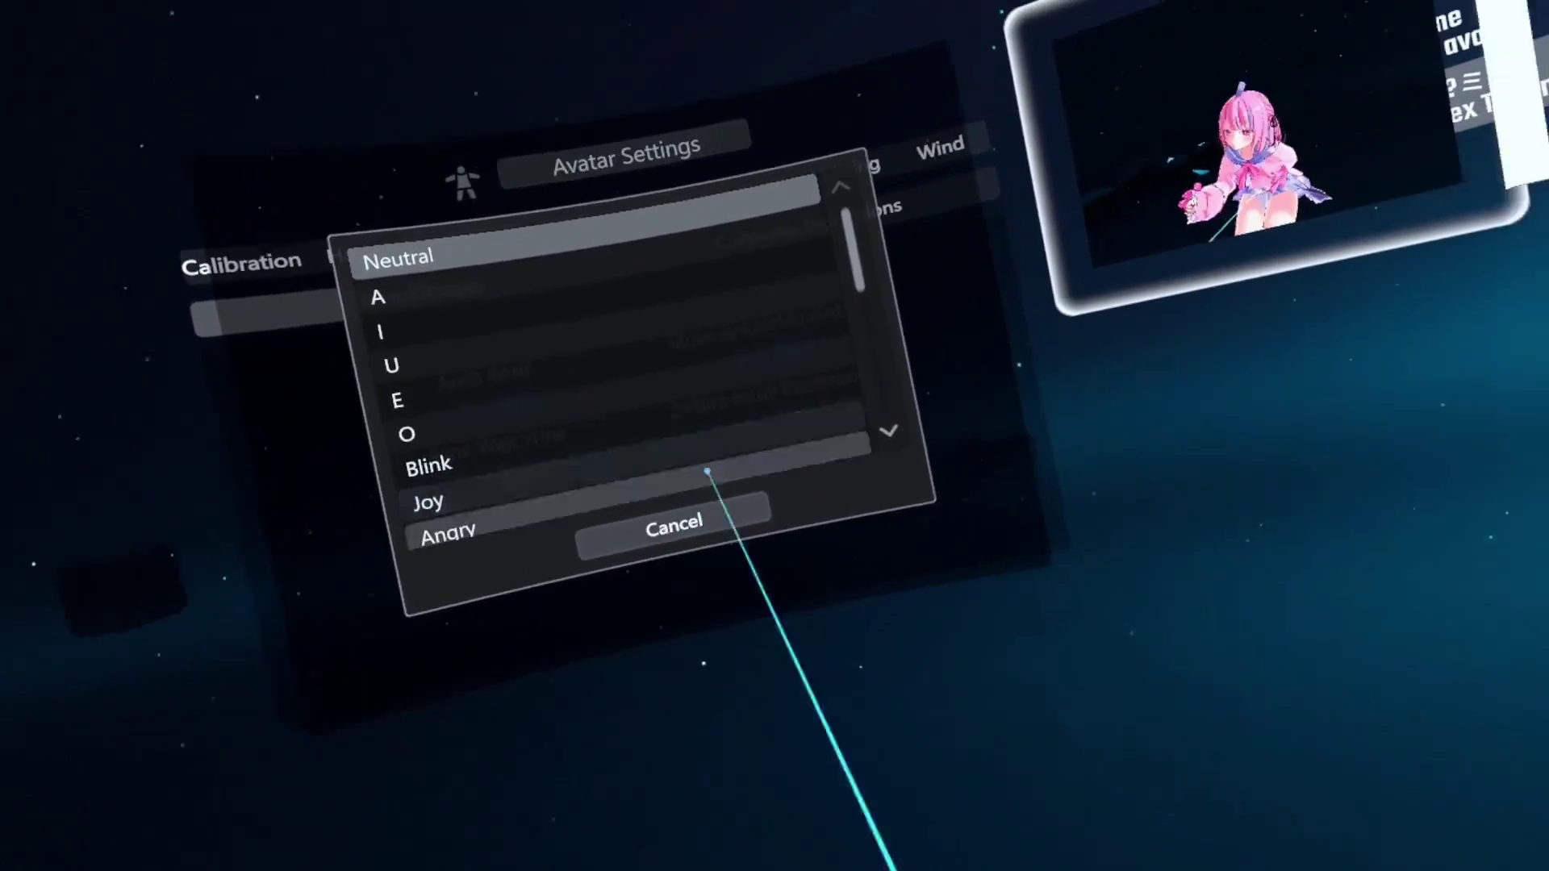
{"action": "left_click", "coordinate": [878, 426]}
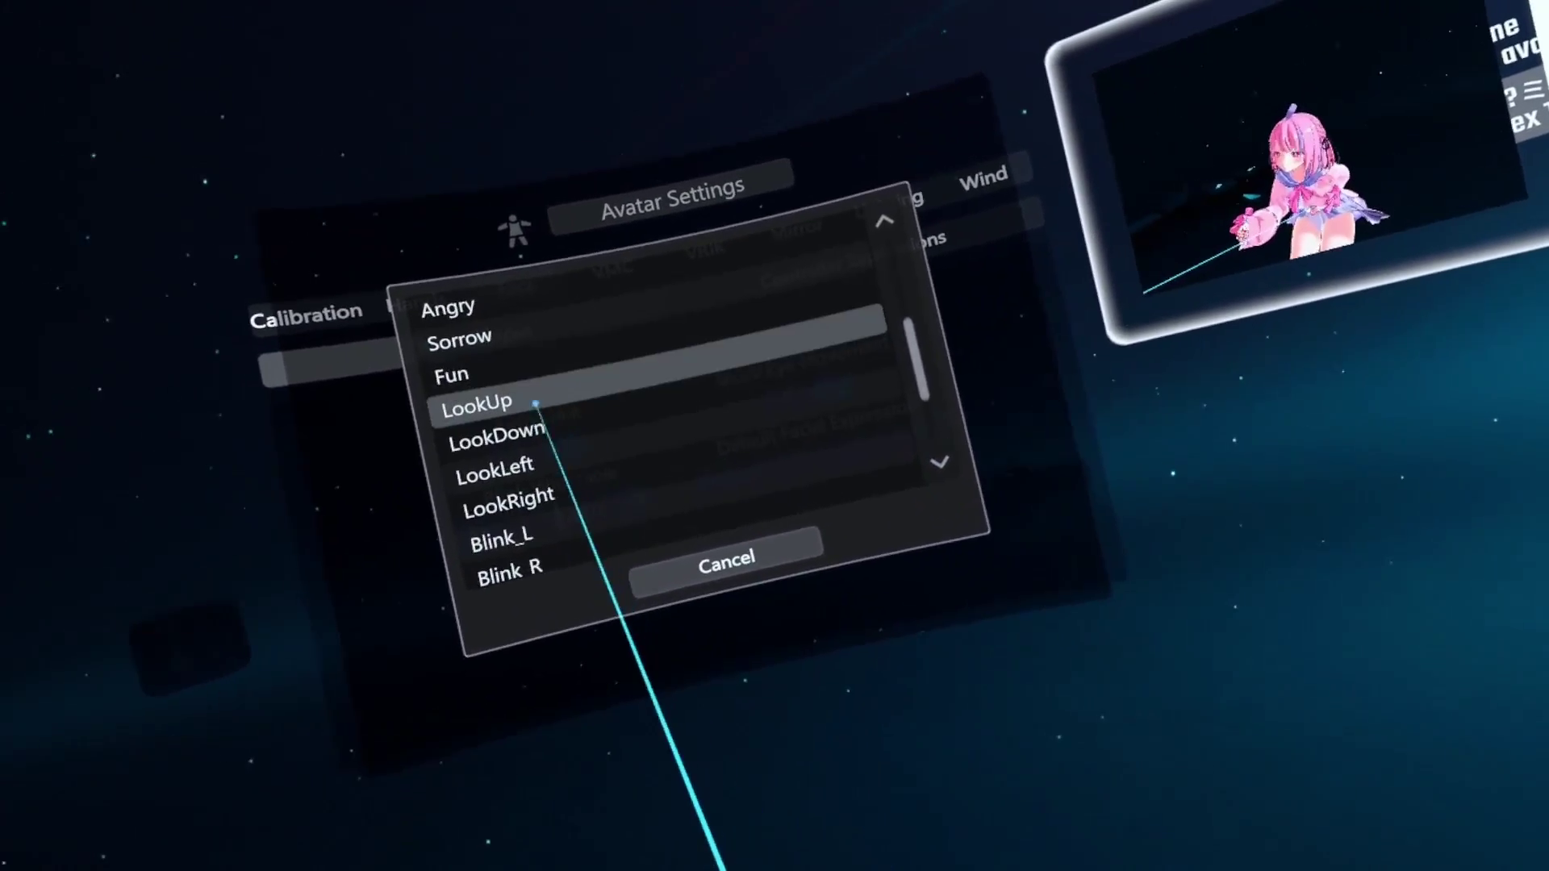
{"action": "left_click", "coordinate": [885, 202]}
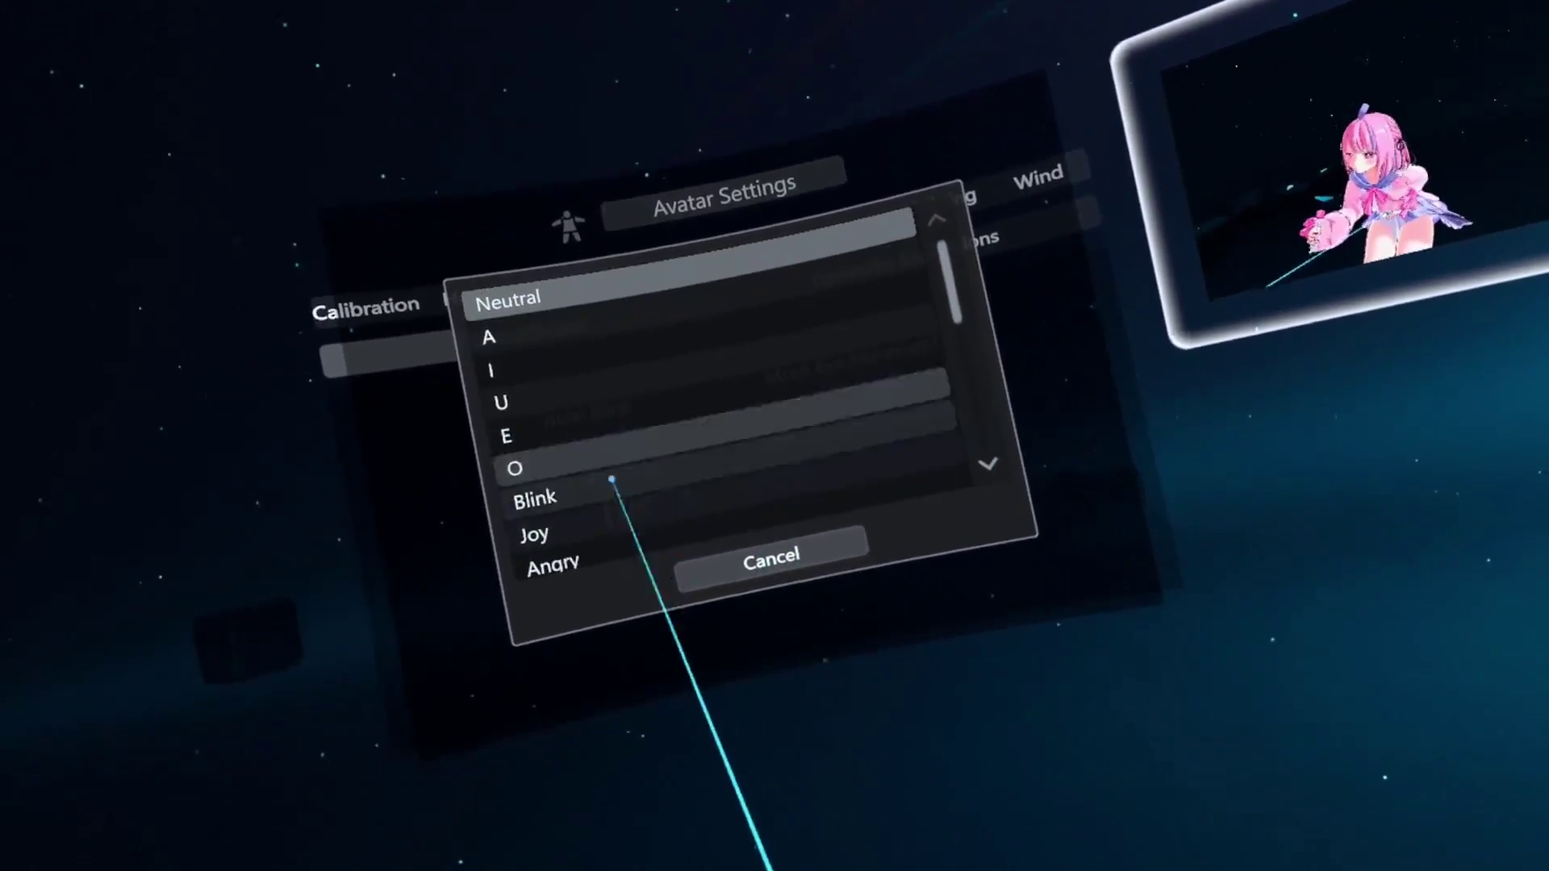
{"action": "left_click", "coordinate": [565, 499]}
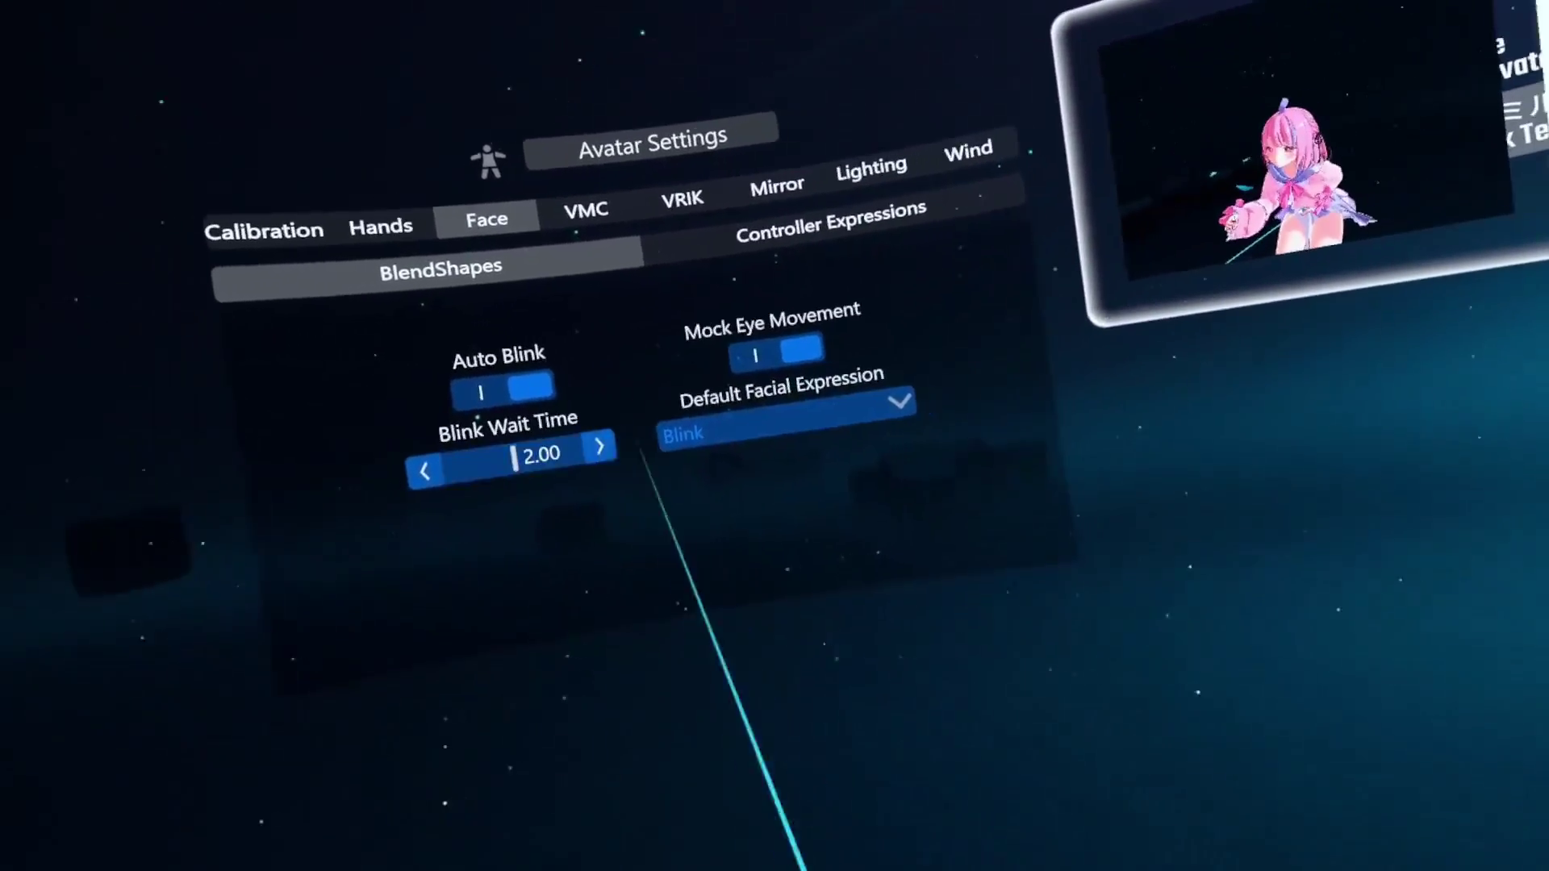
{"action": "left_click", "coordinate": [693, 436]}
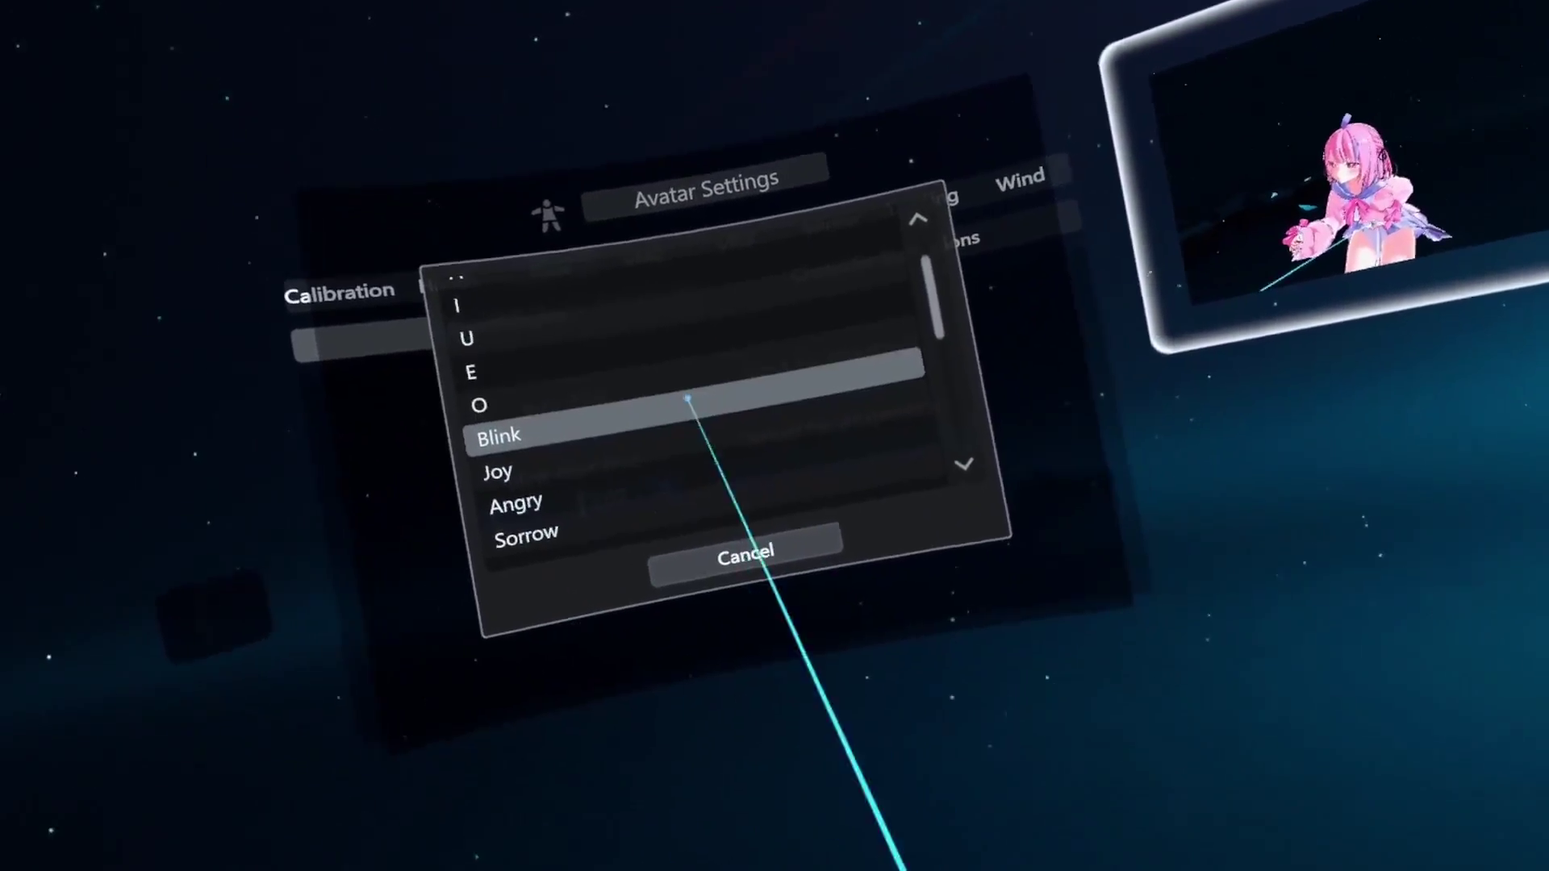
{"action": "left_click", "coordinate": [686, 399]}
{"action": "left_click", "coordinate": [640, 313]}
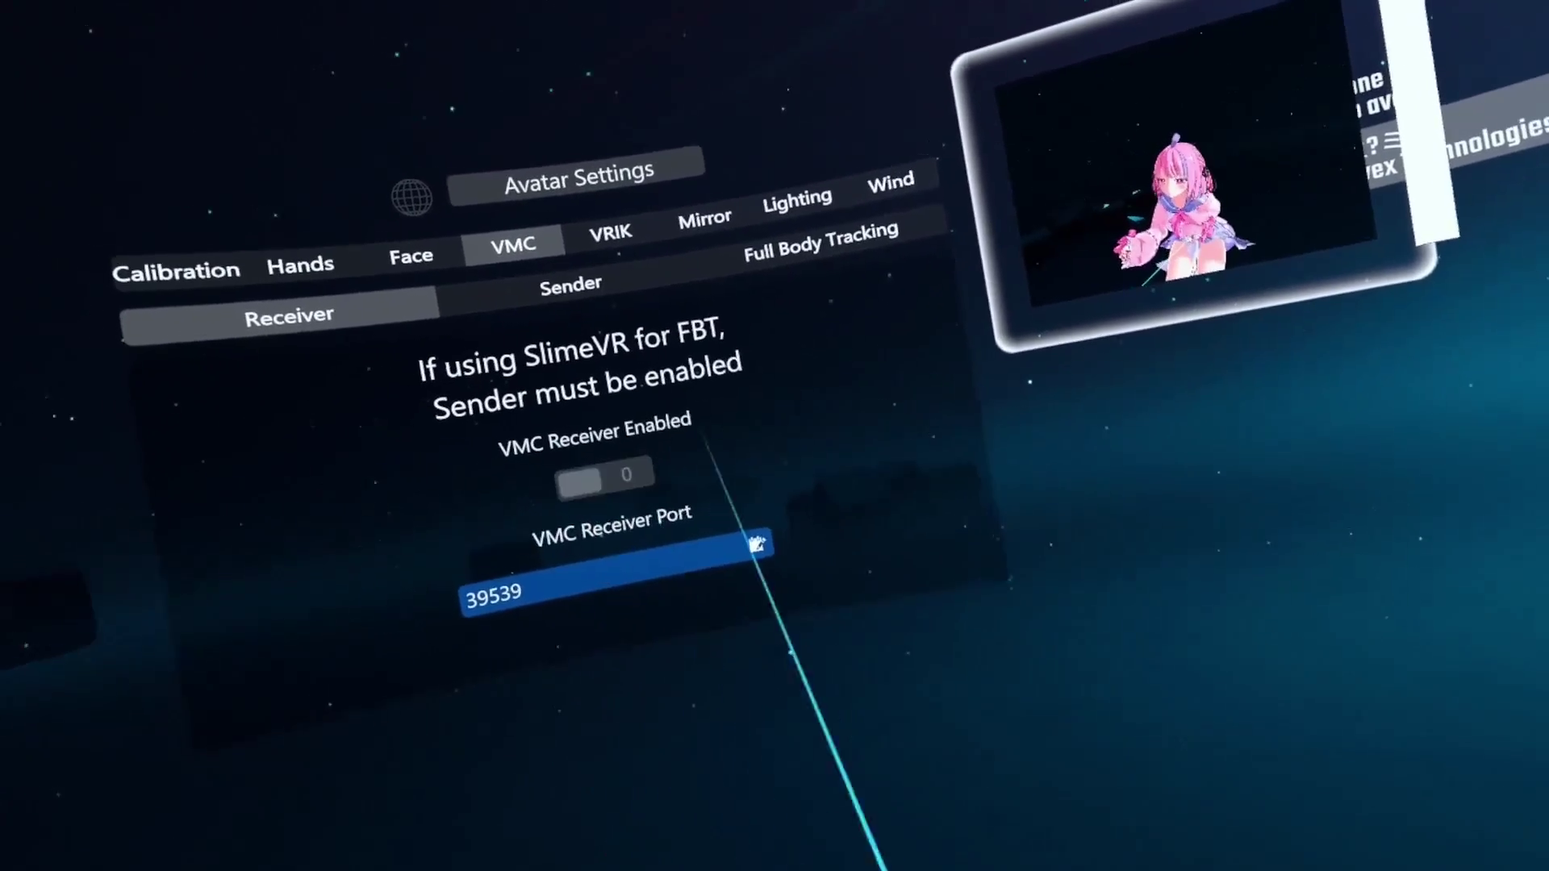
Examine the VMC sender, full body tracking, VRIK inverse kinematics, and locomotion settings
{"action": "left_click", "coordinate": [568, 287]}
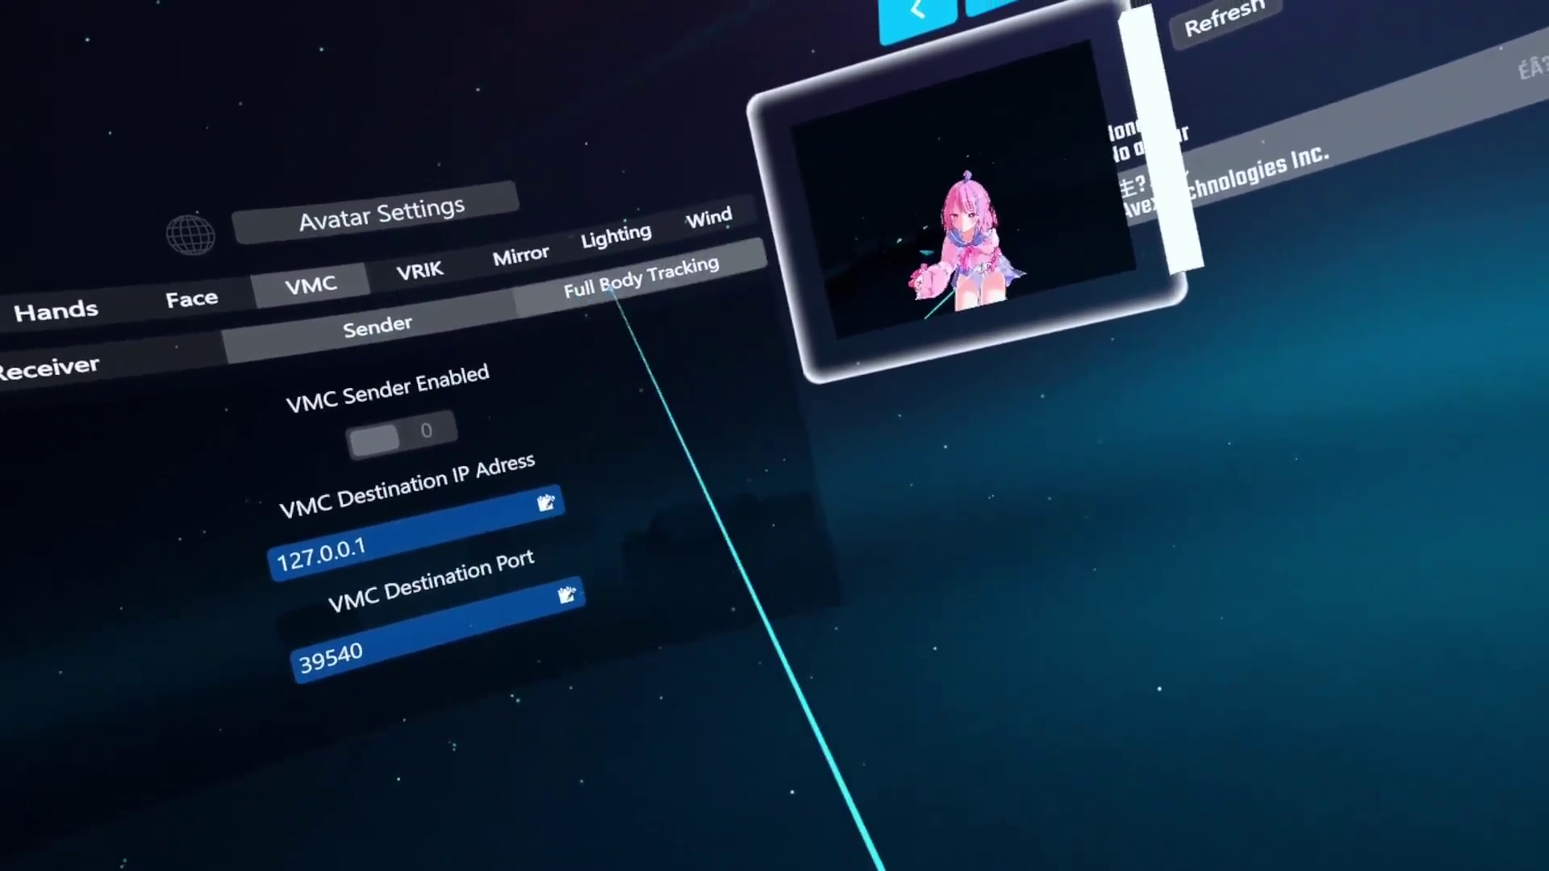
{"action": "left_click", "coordinate": [784, 283]}
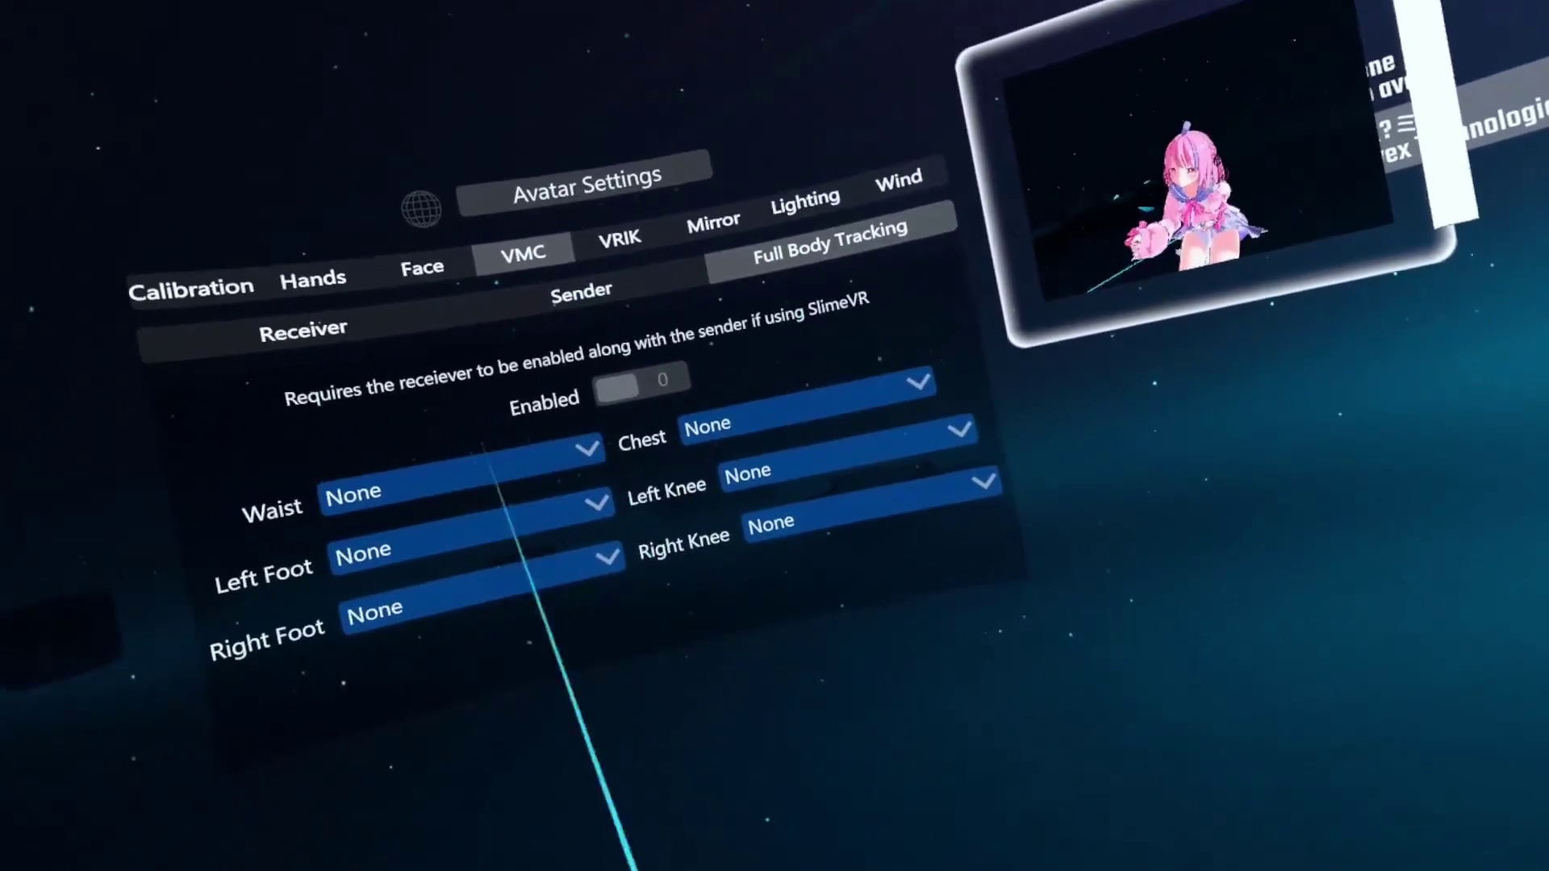
{"action": "left_click", "coordinate": [650, 230]}
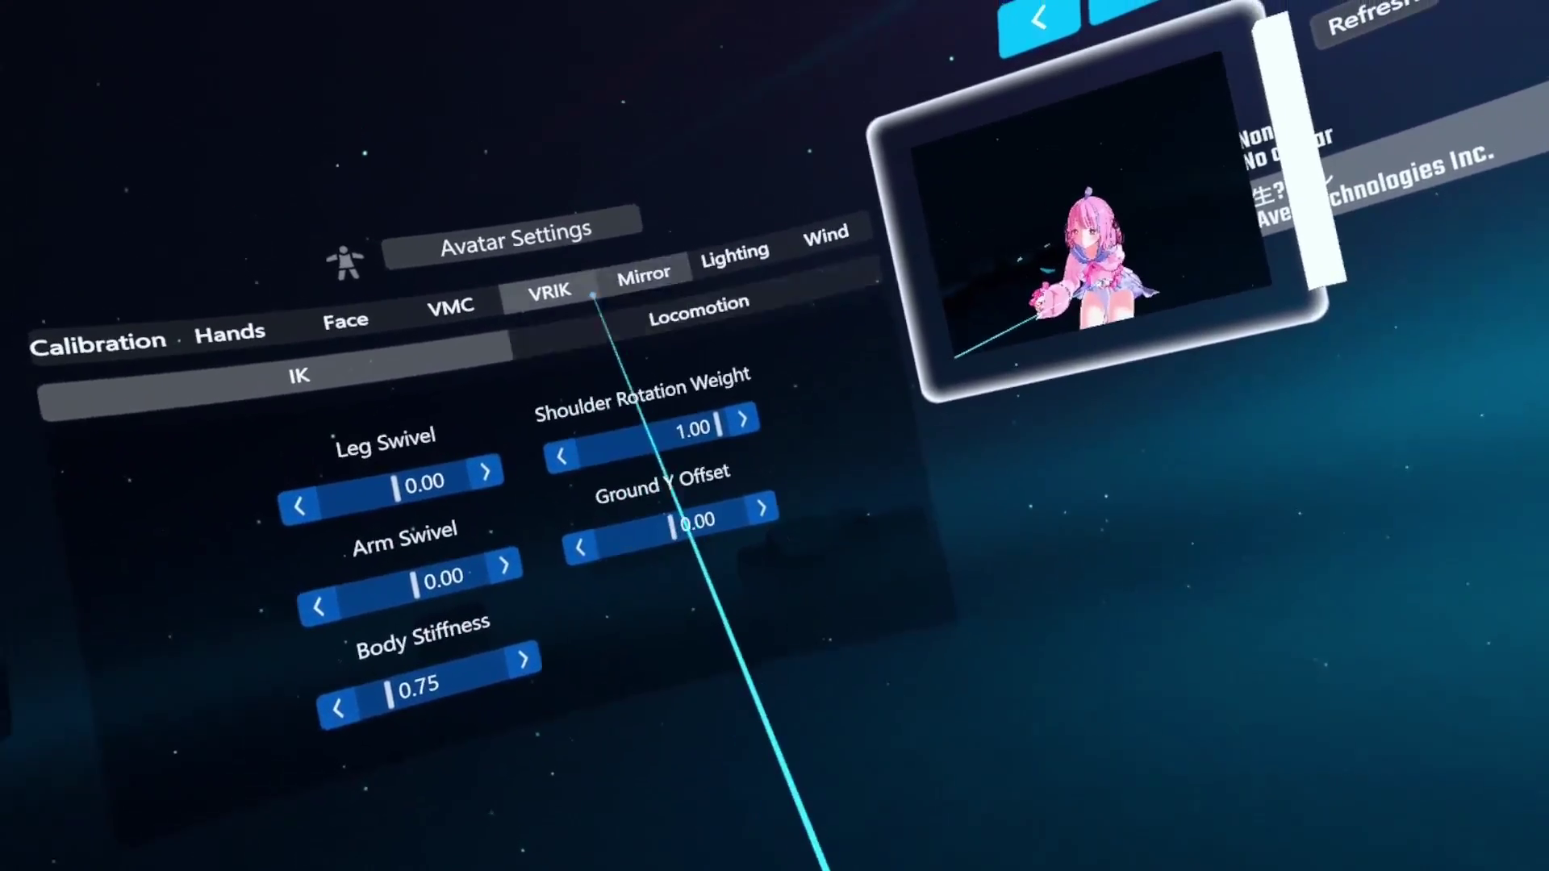
{"action": "left_click", "coordinate": [610, 328]}
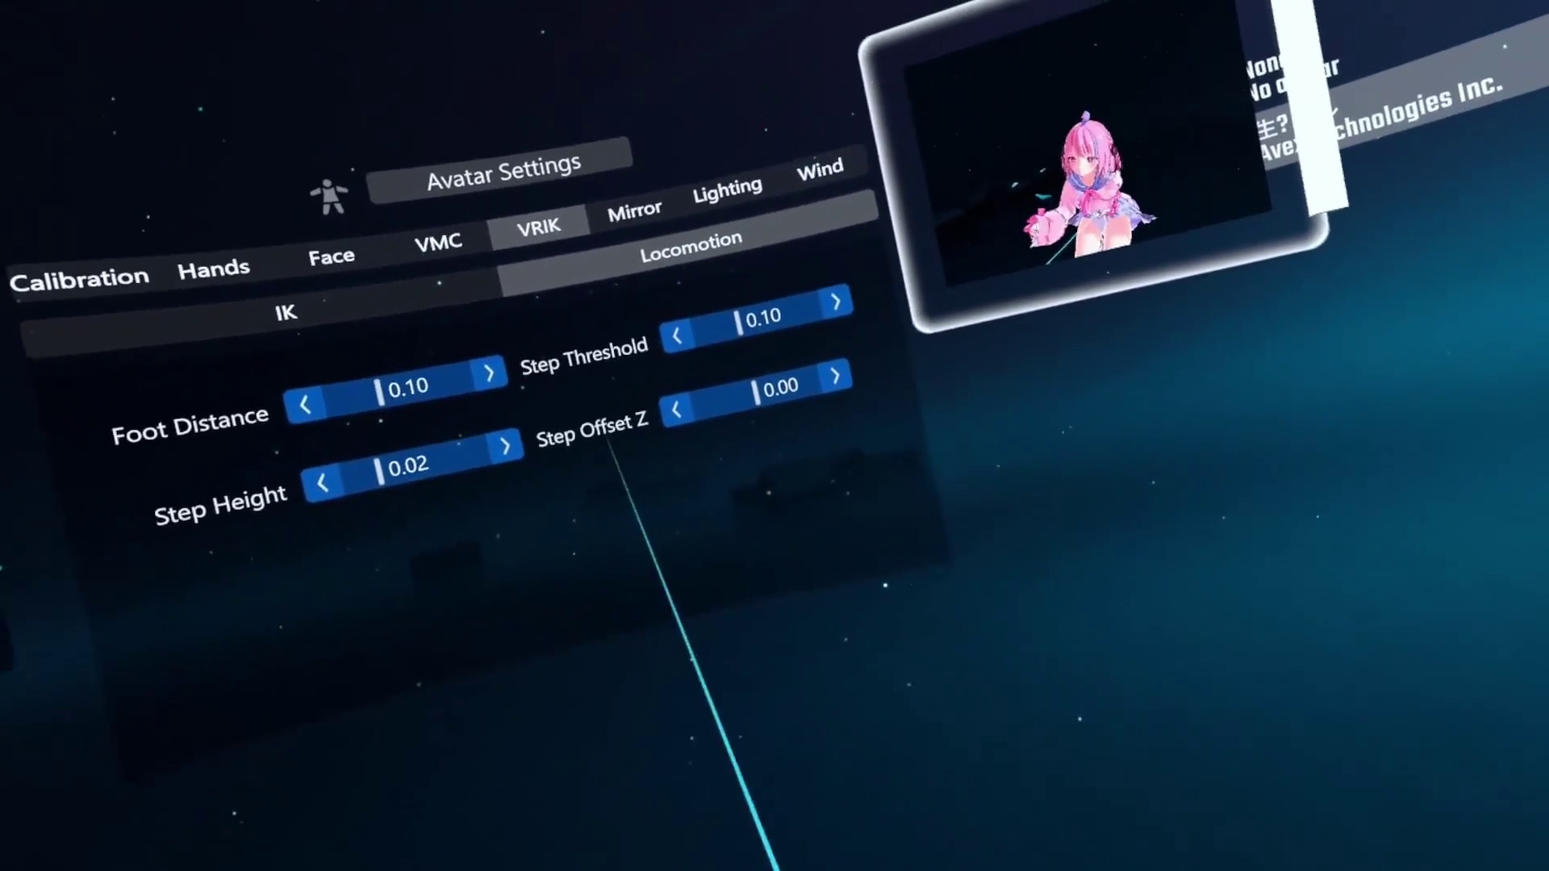
Open the avatar's mirror settings and move the floating mirror farther from the settings panel
{"action": "left_click", "coordinate": [634, 242]}
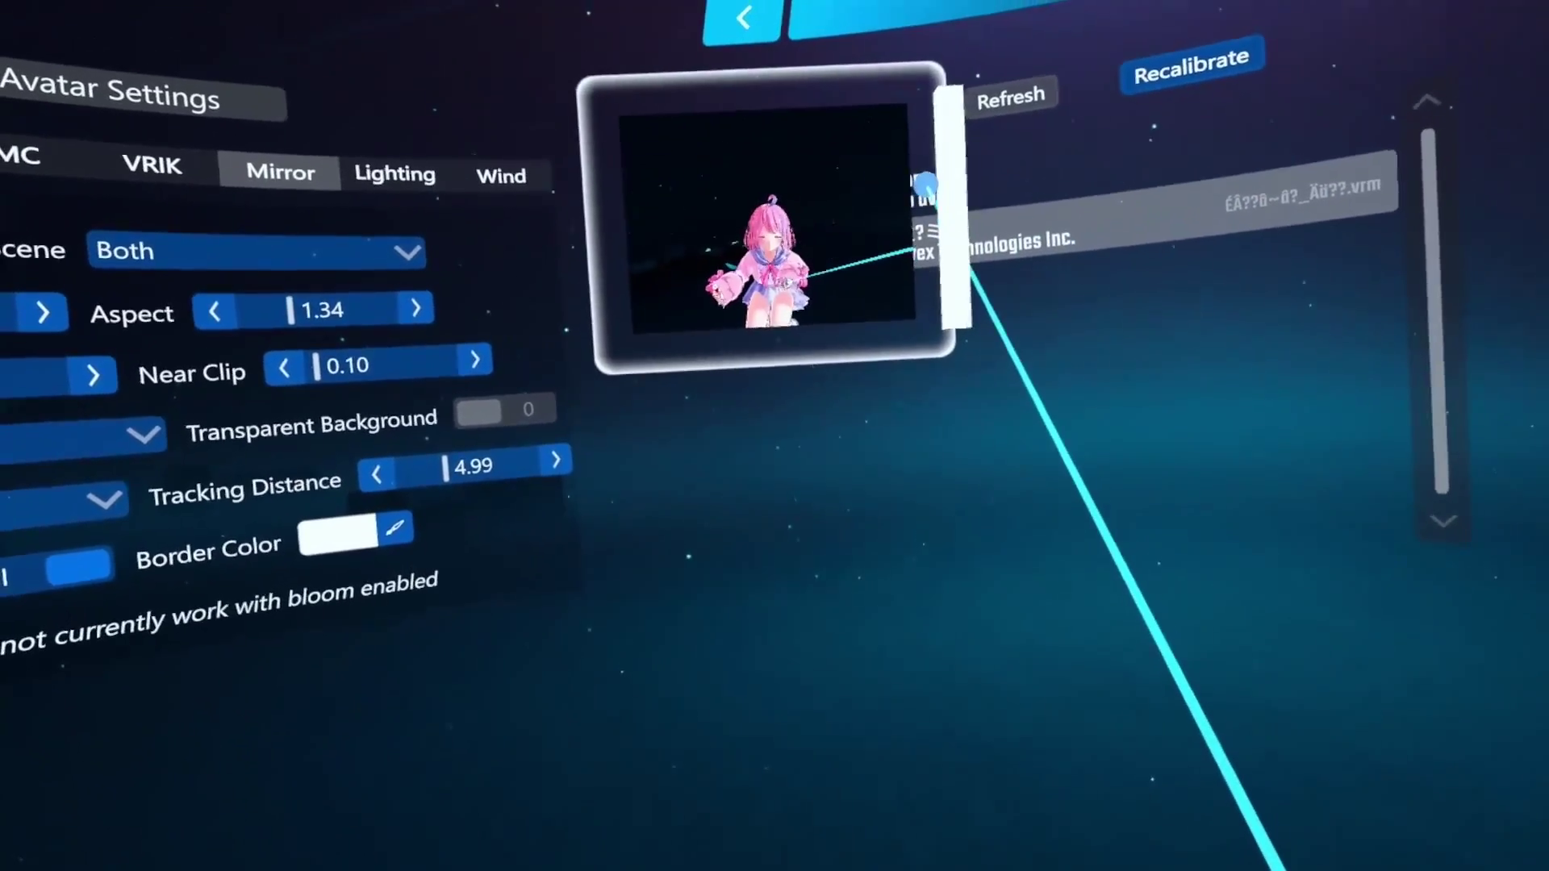
{"action": "left_click_drag", "start_coordinate": [925, 186], "coordinate": [1246, 187]}
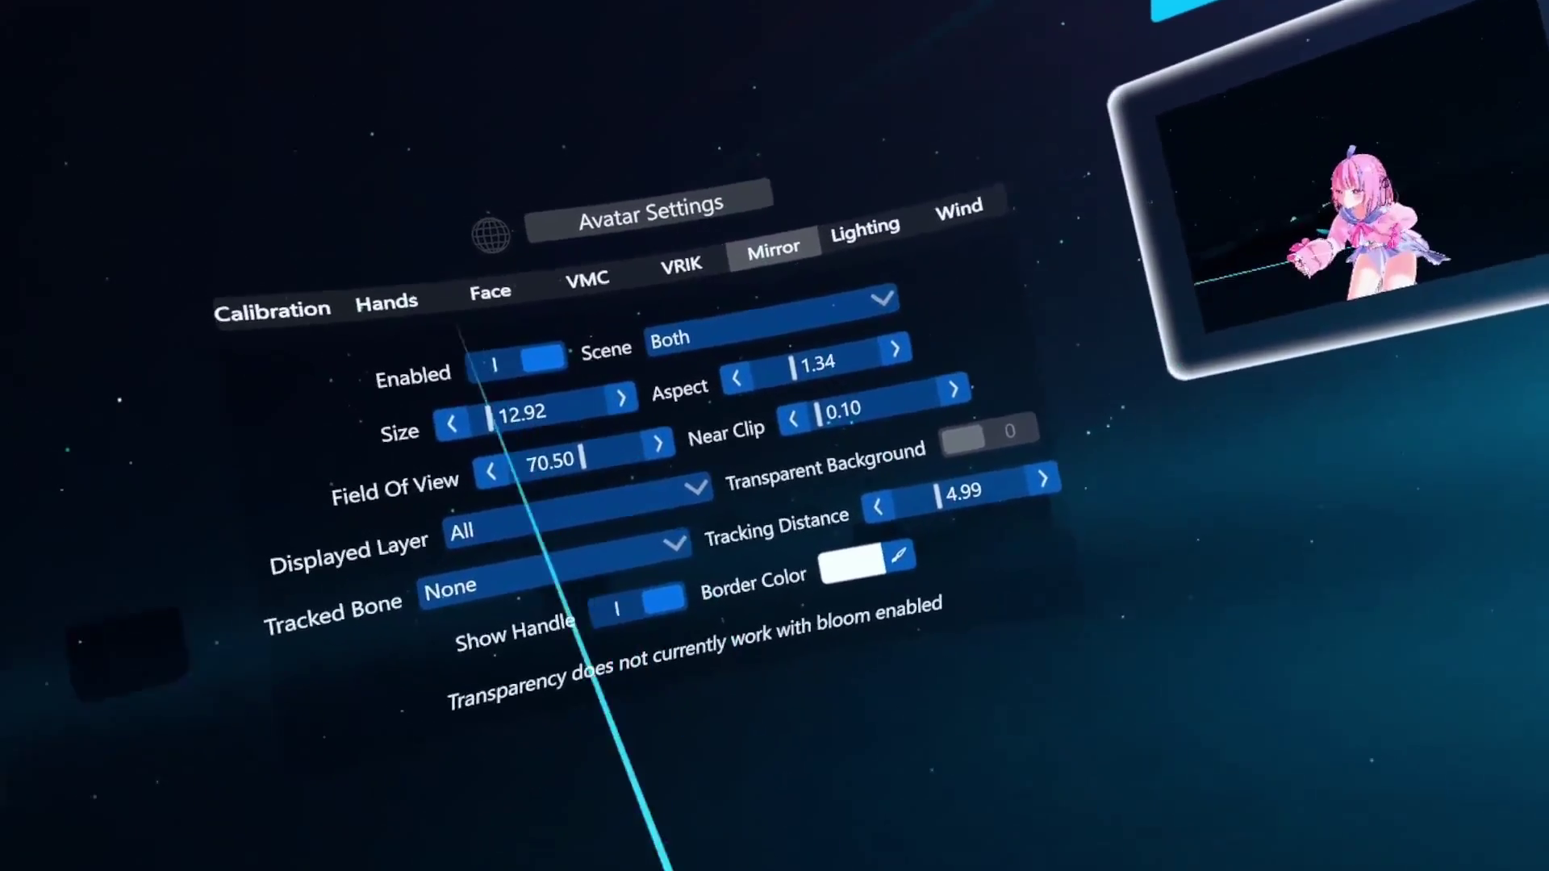
Turn the avatar mirror off and back on
{"action": "left_click", "coordinate": [496, 363]}
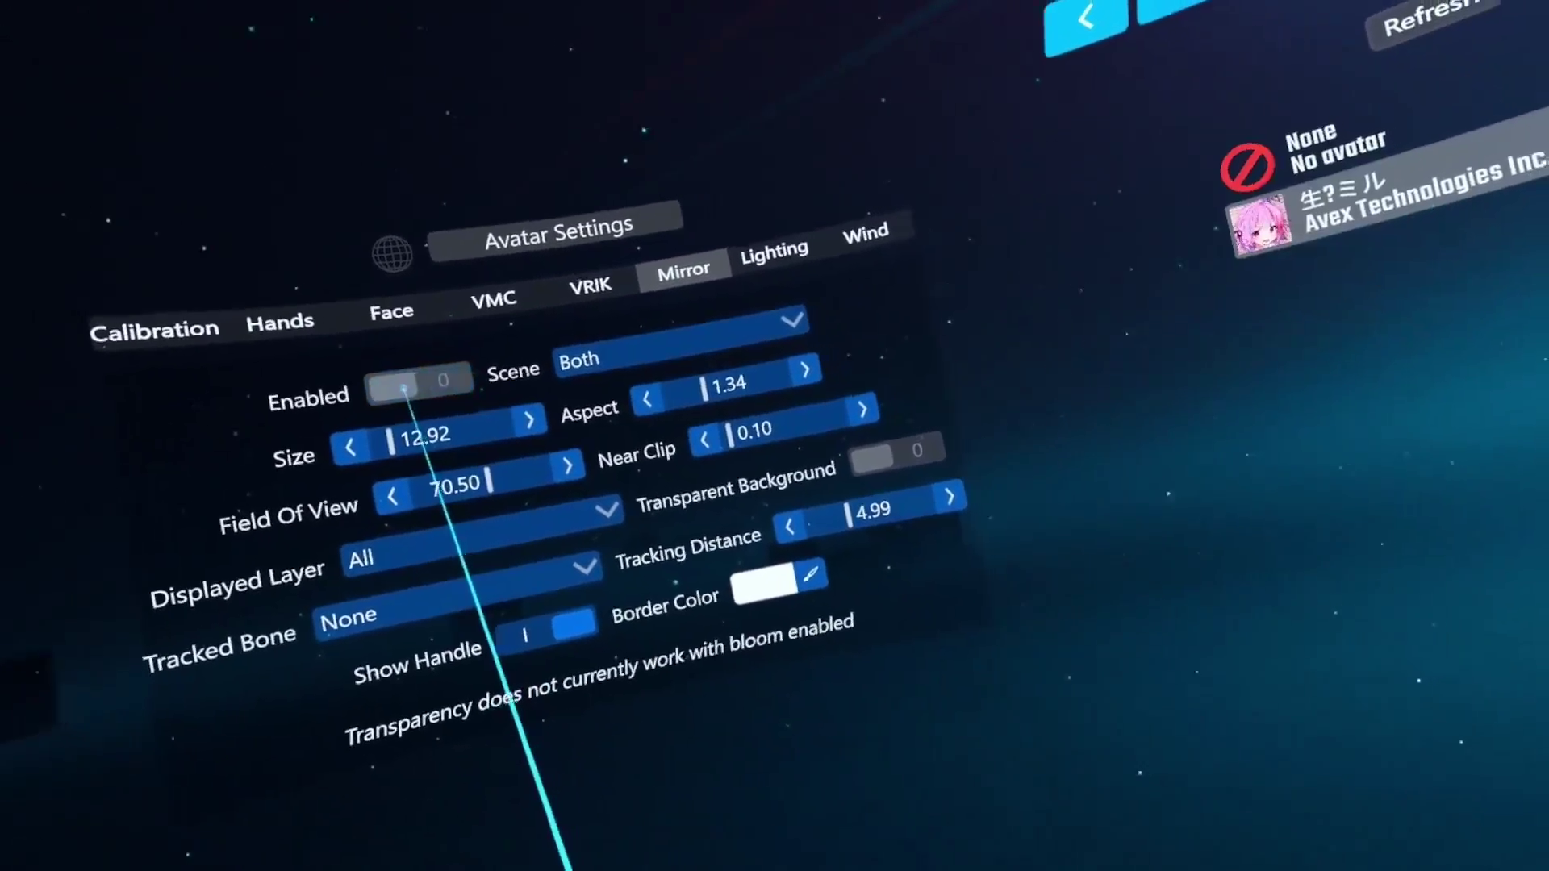
{"action": "left_click", "coordinate": [496, 363]}
{"action": "left_click", "coordinate": [201, 379]}
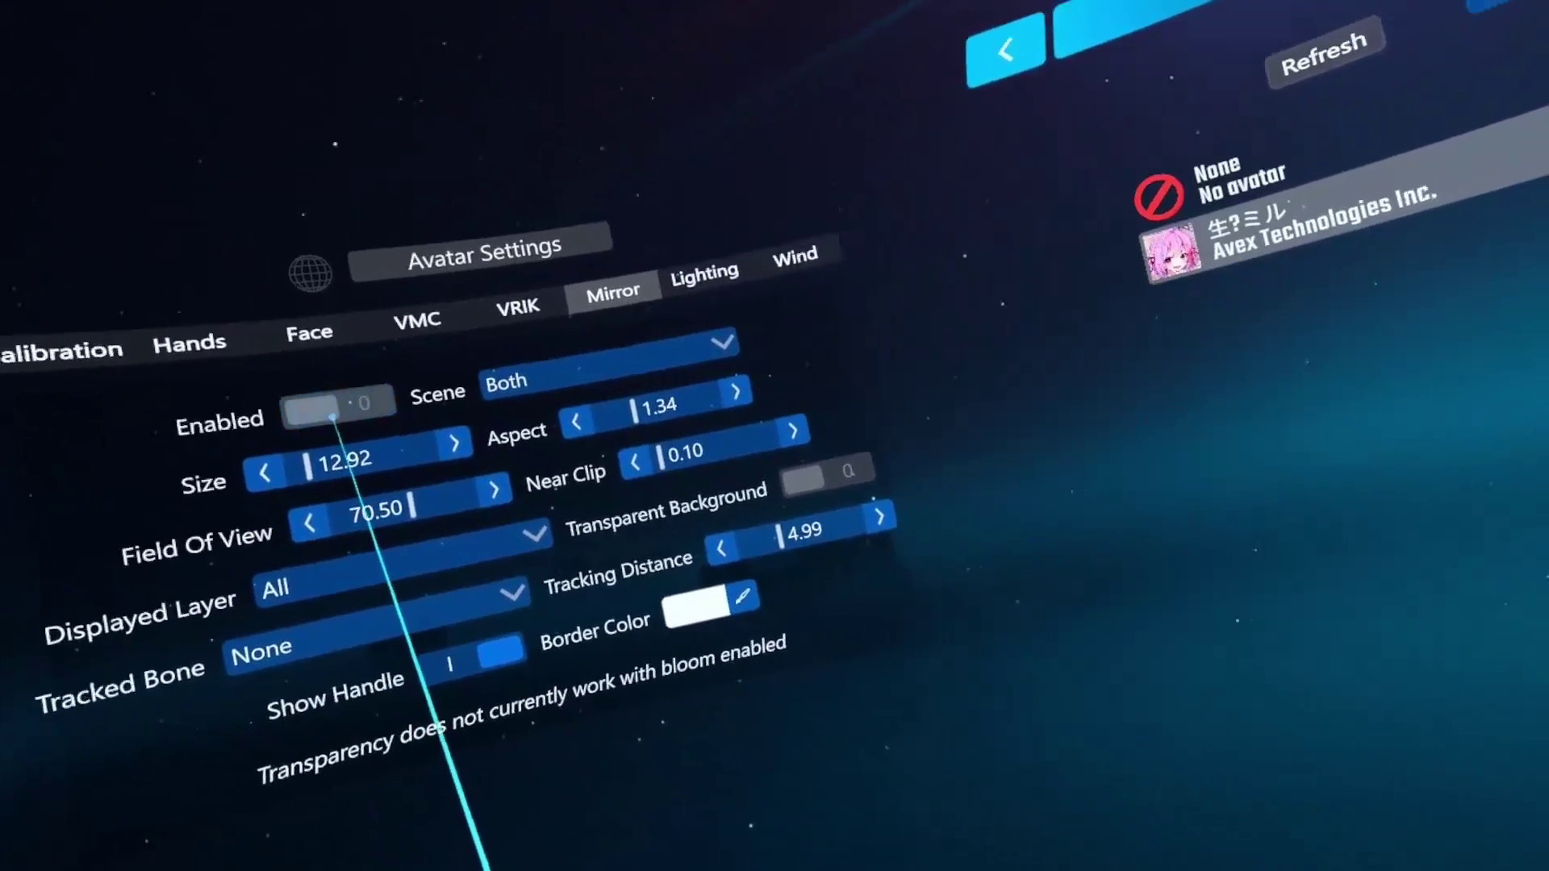
{"action": "left_click", "coordinate": [201, 379]}
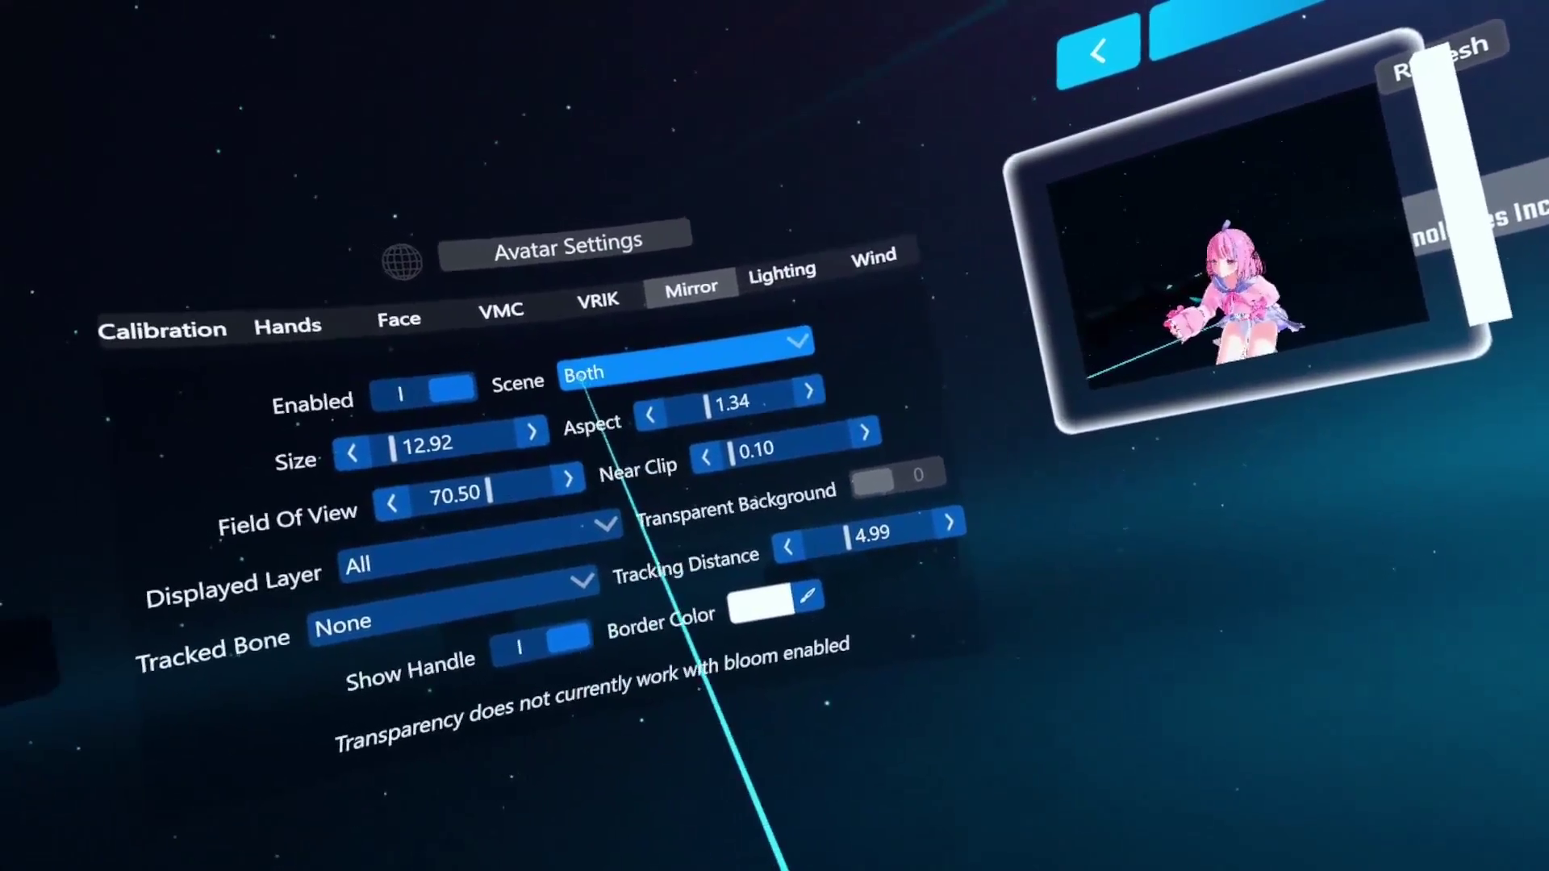
Check the mirror's scene options, keeping Both, and enlarge the mirror to a size of 48.68
{"action": "left_click", "coordinate": [645, 359]}
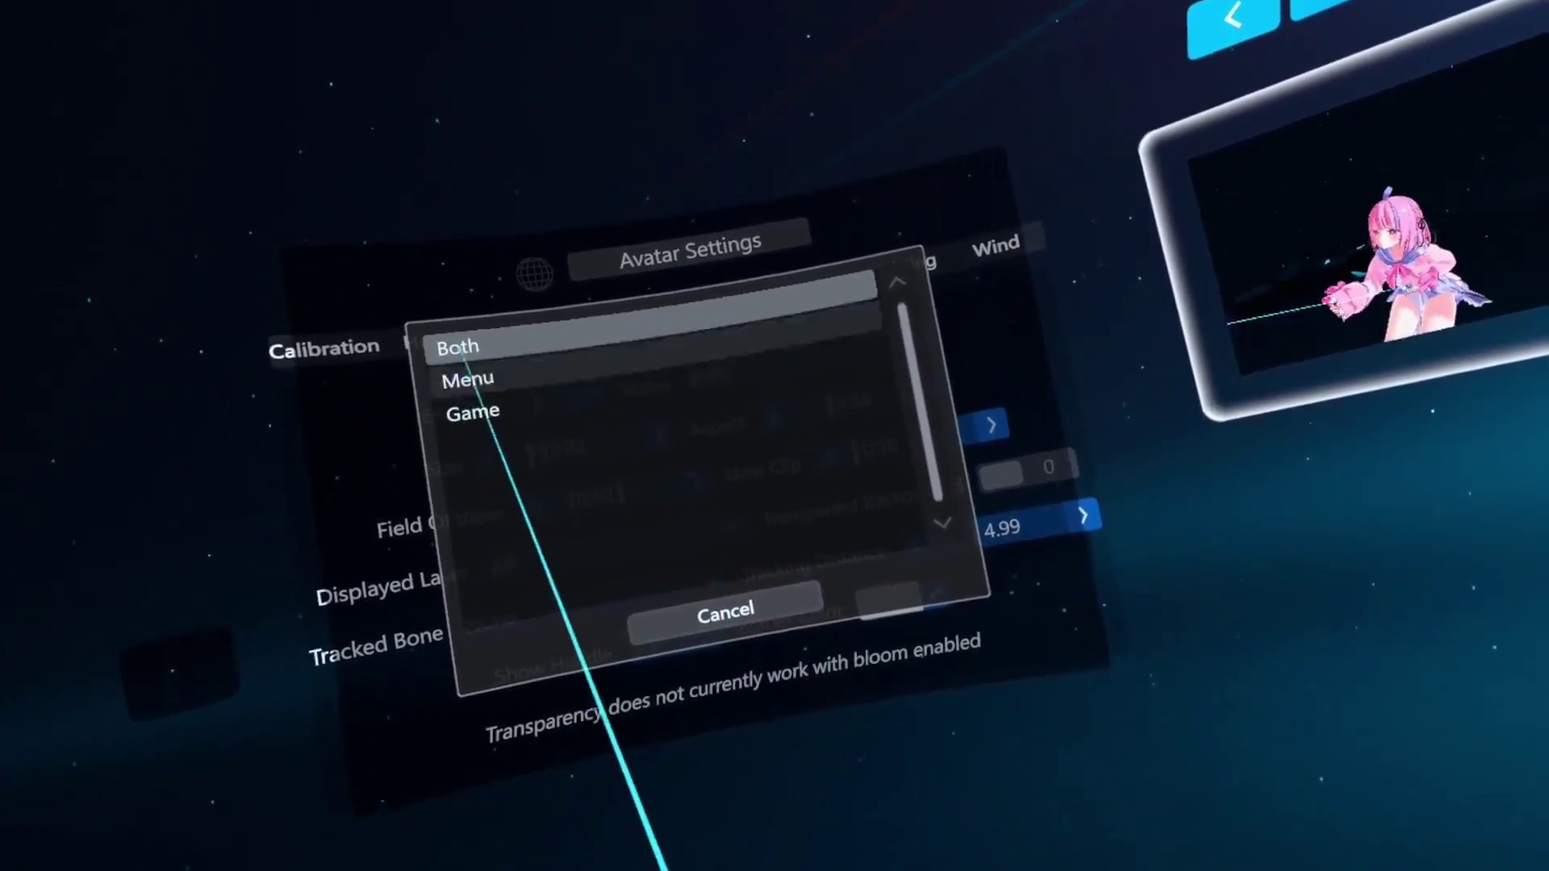
{"action": "left_click", "coordinate": [724, 613]}
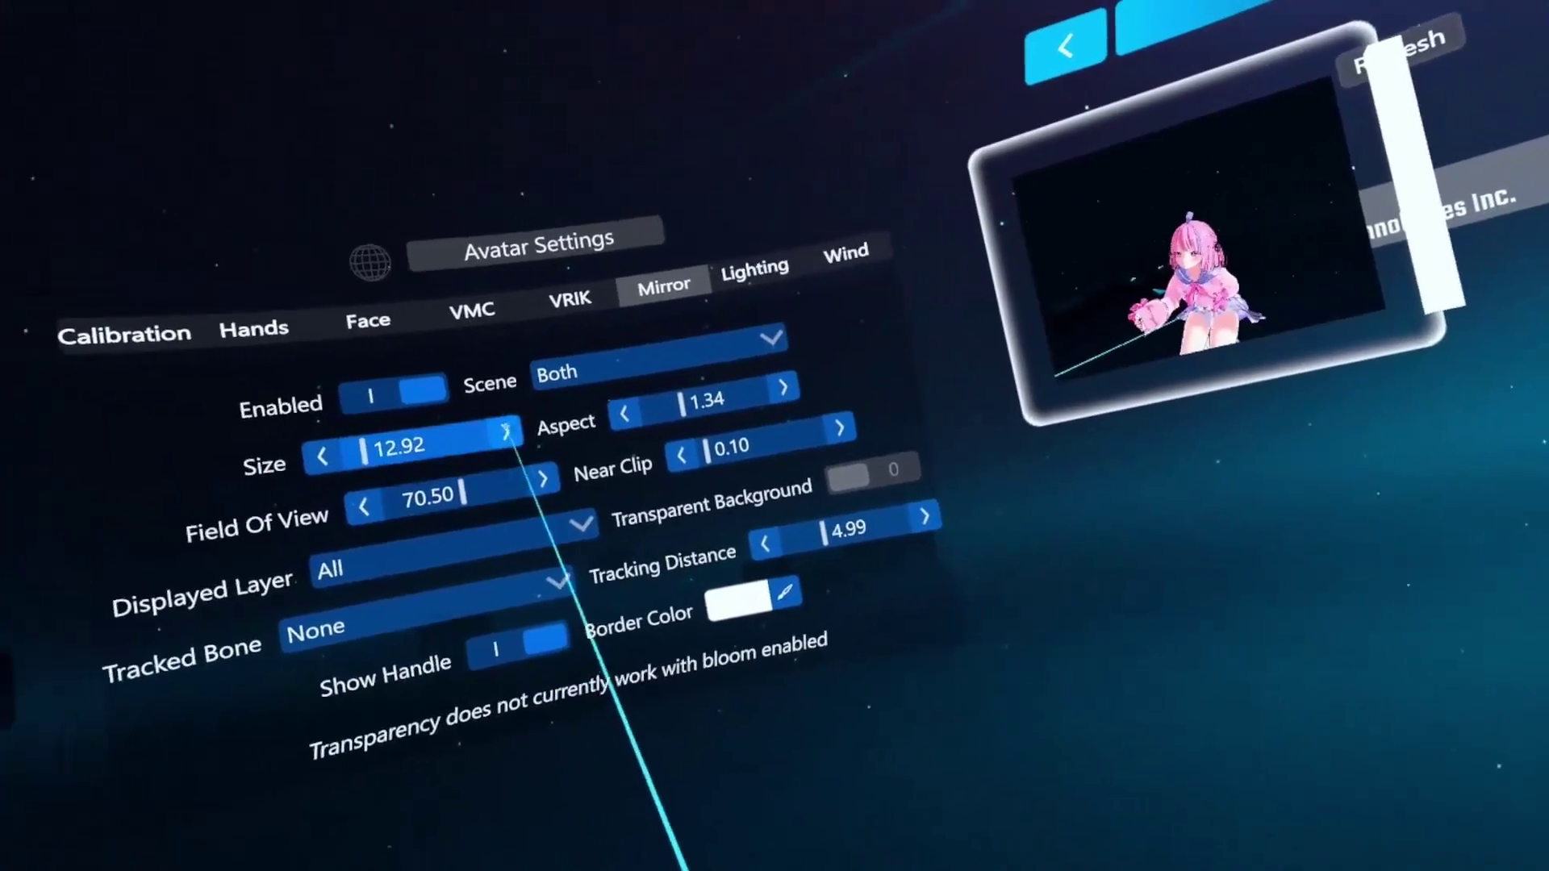
{"action": "left_click_drag", "start_coordinate": [484, 438], "coordinate": [524, 436]}
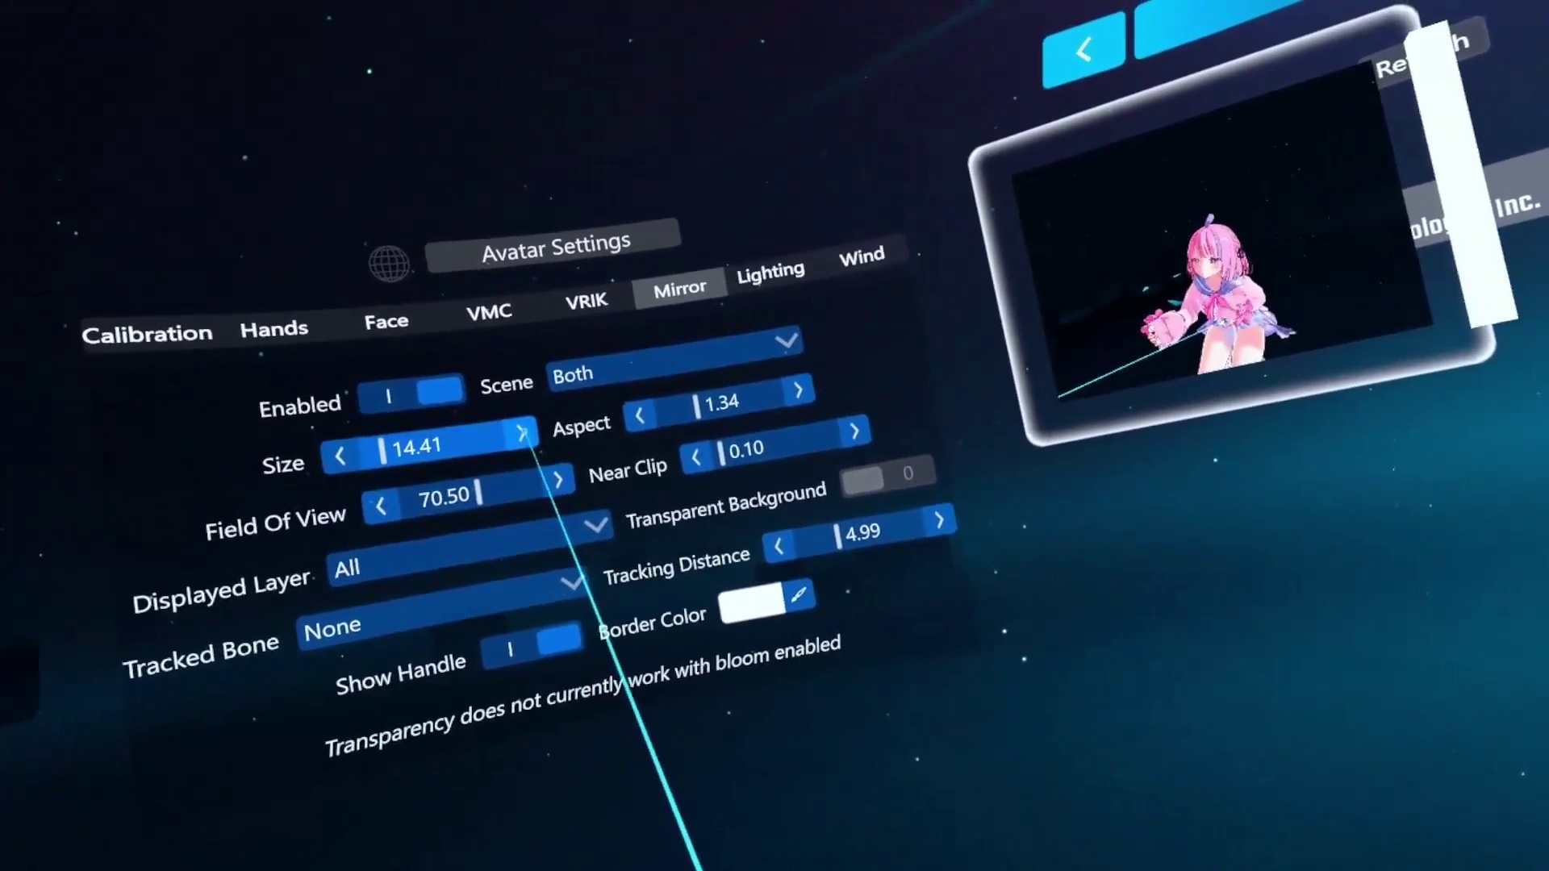
{"action": "left_click", "coordinate": [522, 434]}
{"action": "left_click", "coordinate": [522, 433]}
{"action": "left_click", "coordinate": [522, 433]}
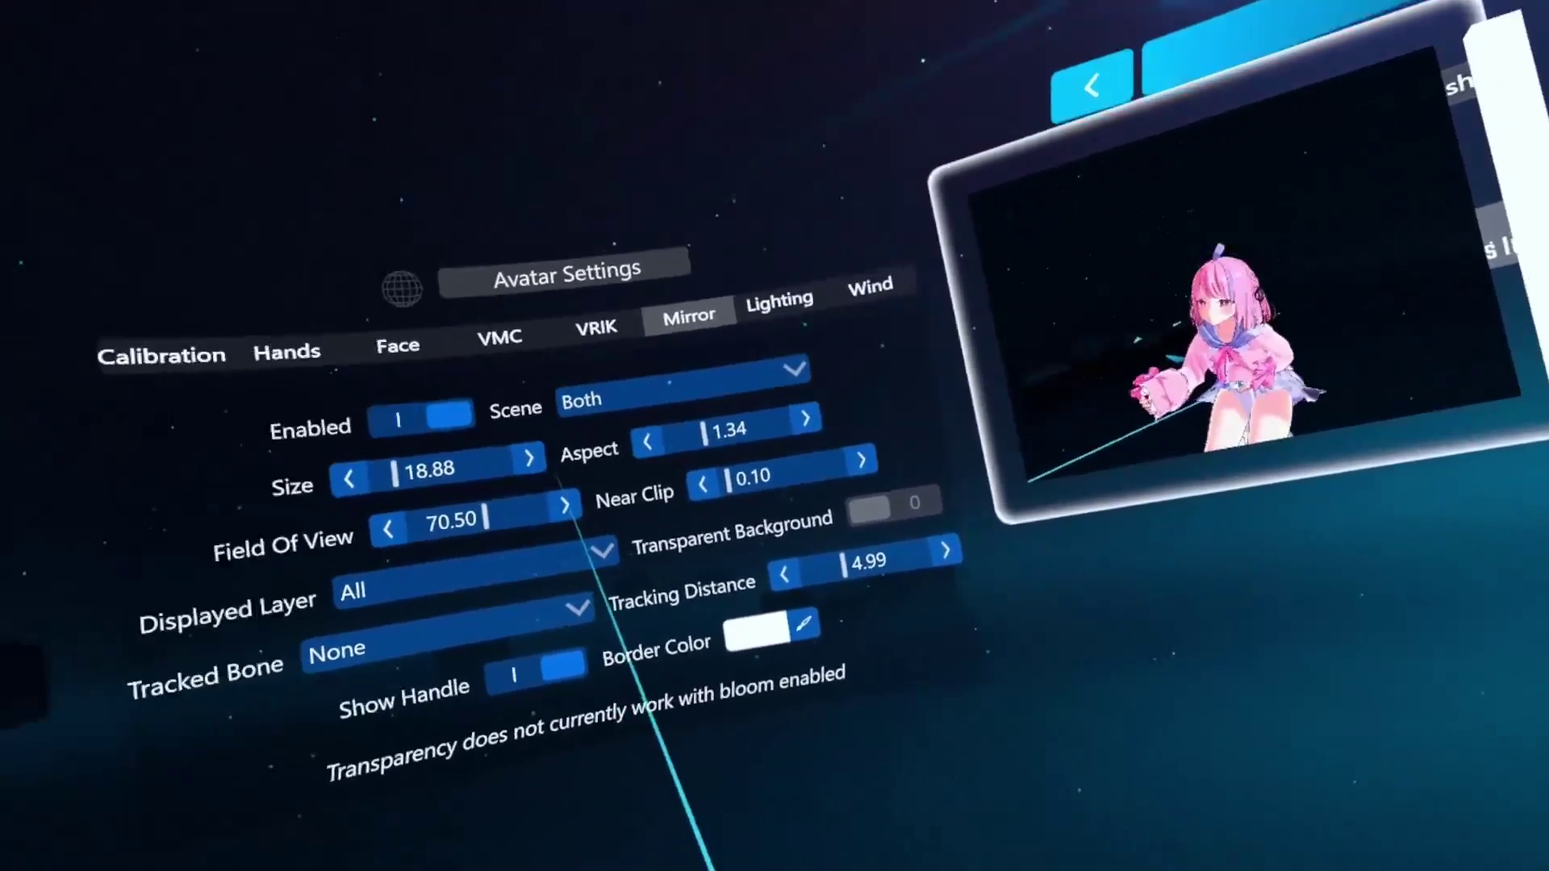
{"action": "left_click", "coordinate": [530, 457]}
{"action": "left_click", "coordinate": [531, 458]}
{"action": "left_click", "coordinate": [531, 457]}
{"action": "left_click", "coordinate": [531, 457]}
{"action": "left_click", "coordinate": [530, 457]}
{"action": "left_click", "coordinate": [531, 457]}
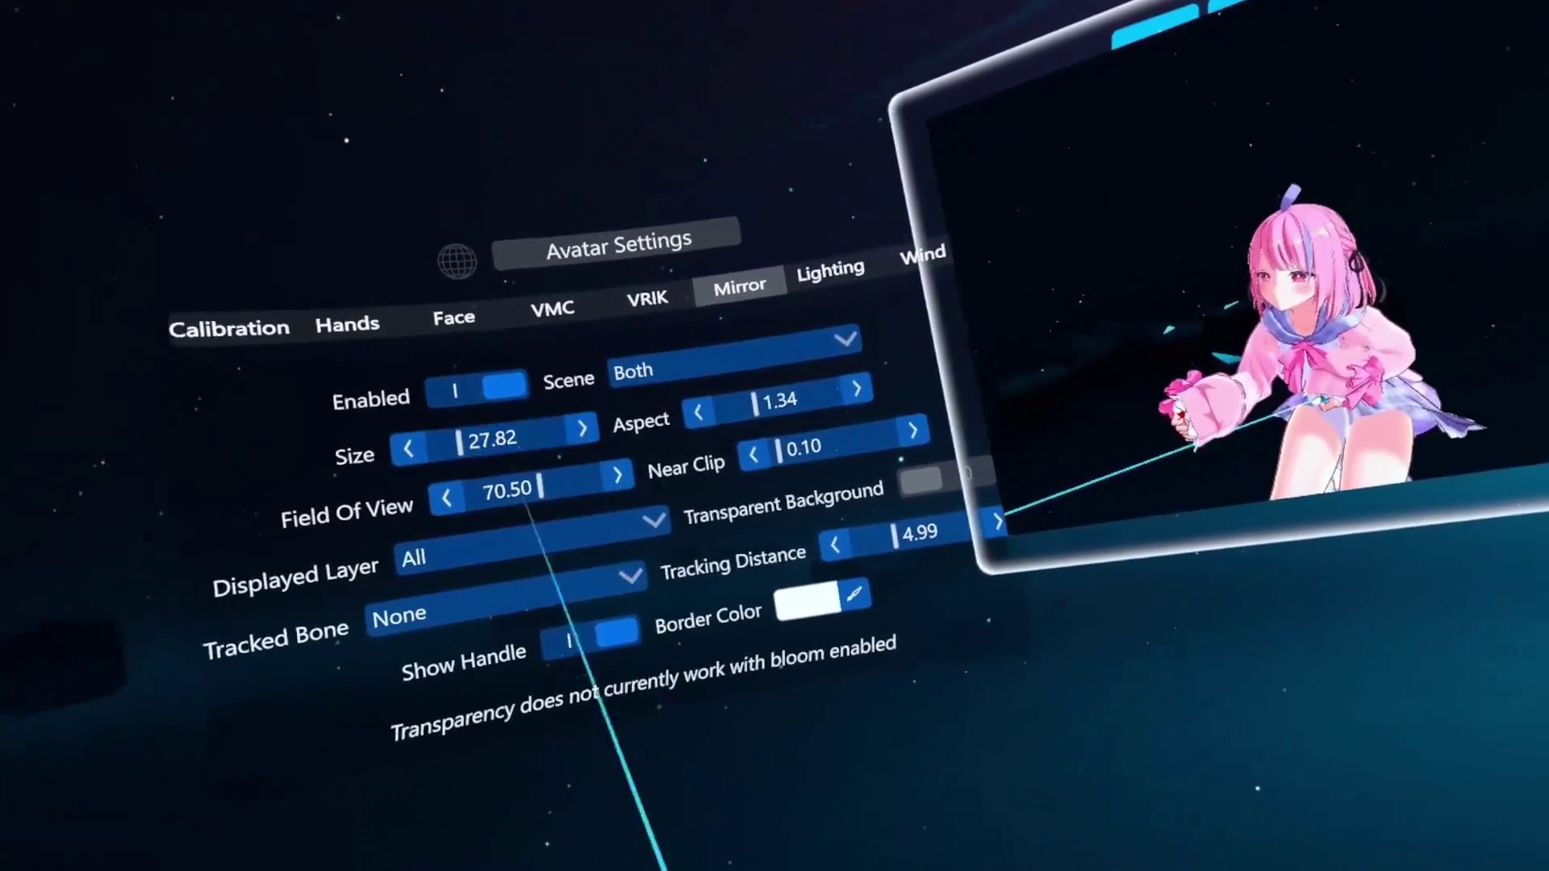
{"action": "left_click_drag", "start_coordinate": [519, 467], "coordinate": [232, 417]}
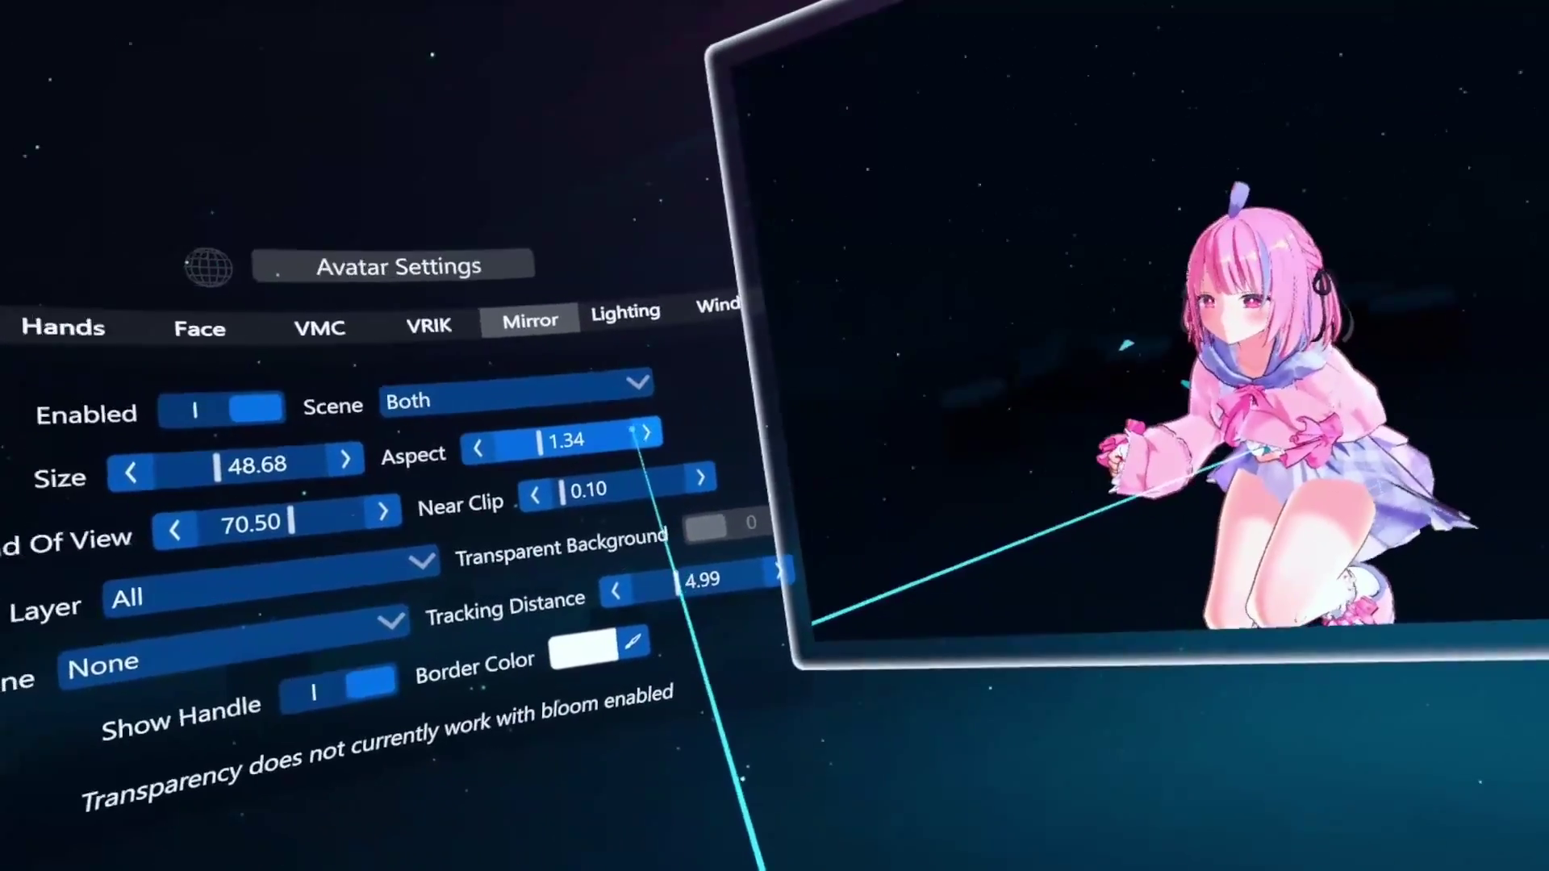
Set the mirror's aspect to 1.41 and its field of view to 71.60
{"action": "left_click", "coordinate": [645, 433]}
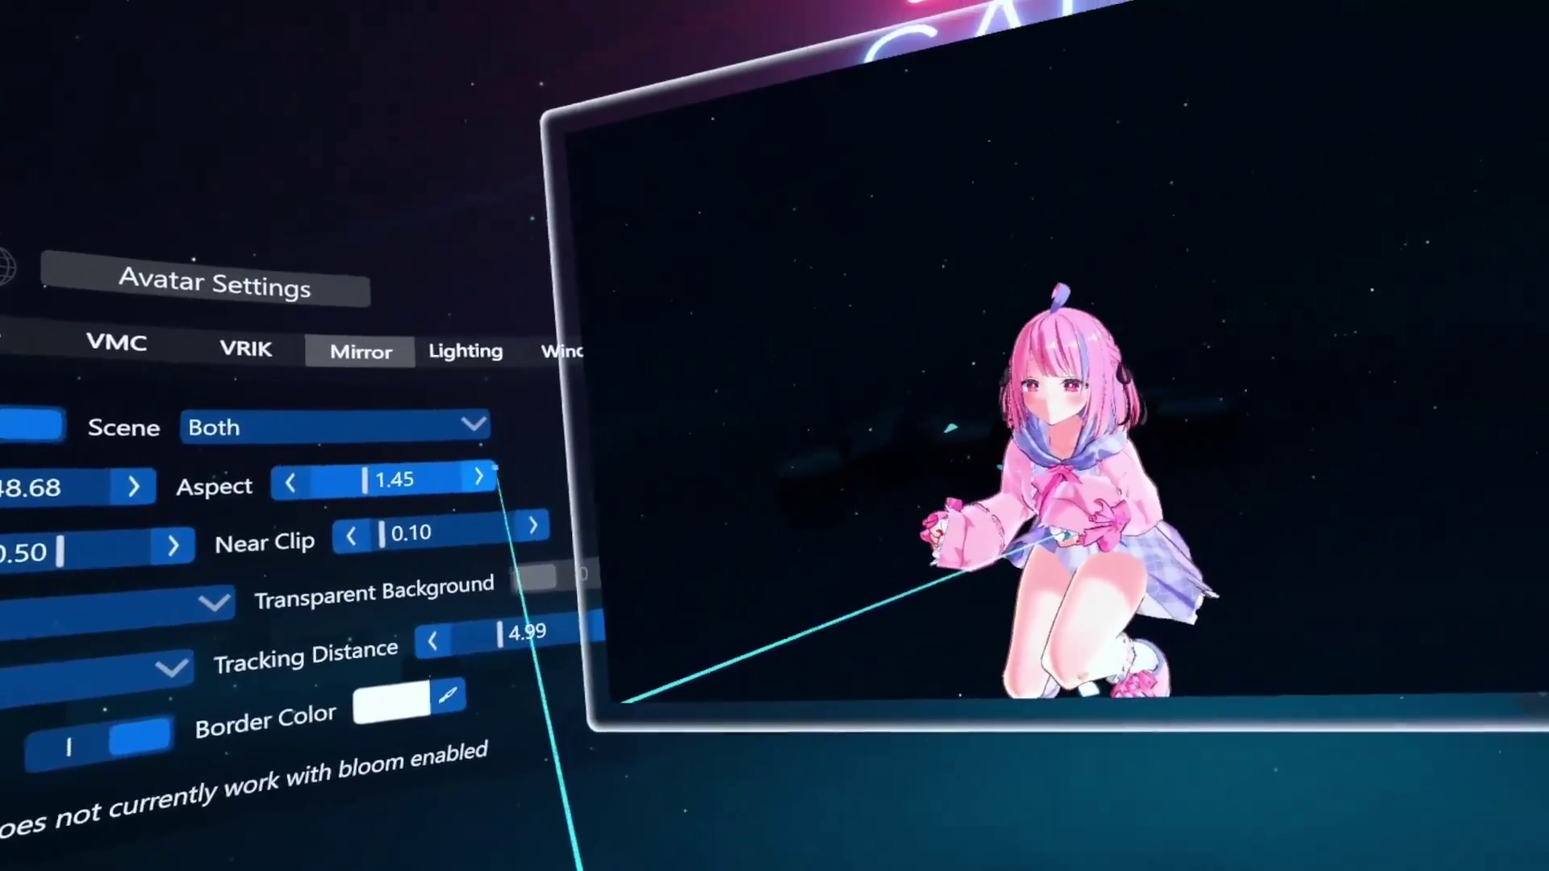
{"action": "left_click", "coordinate": [486, 501]}
{"action": "left_click", "coordinate": [452, 501]}
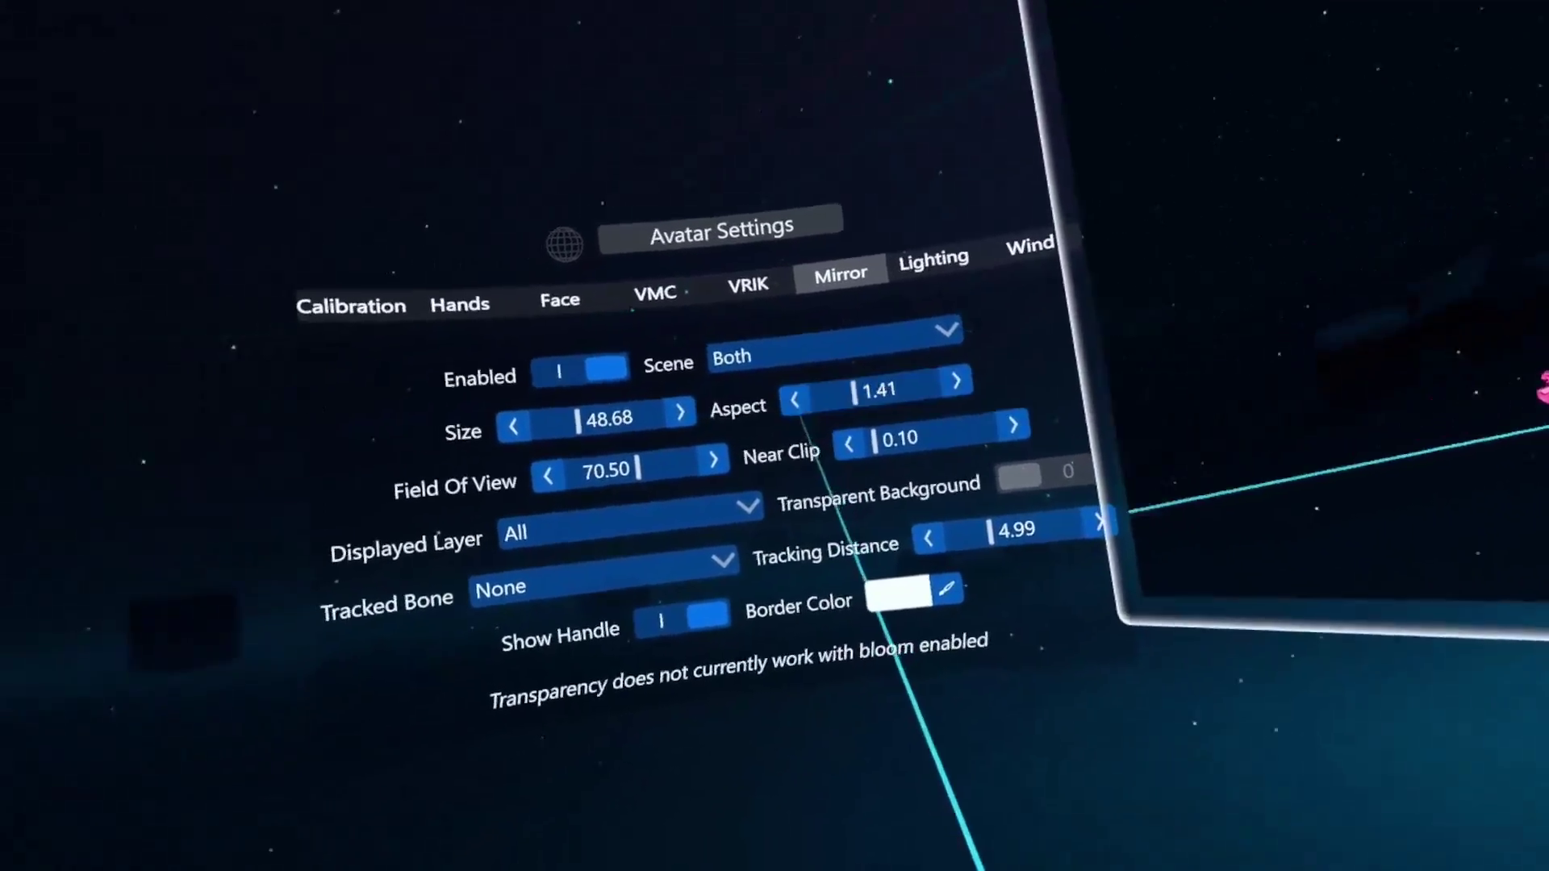
{"action": "left_click", "coordinate": [418, 504]}
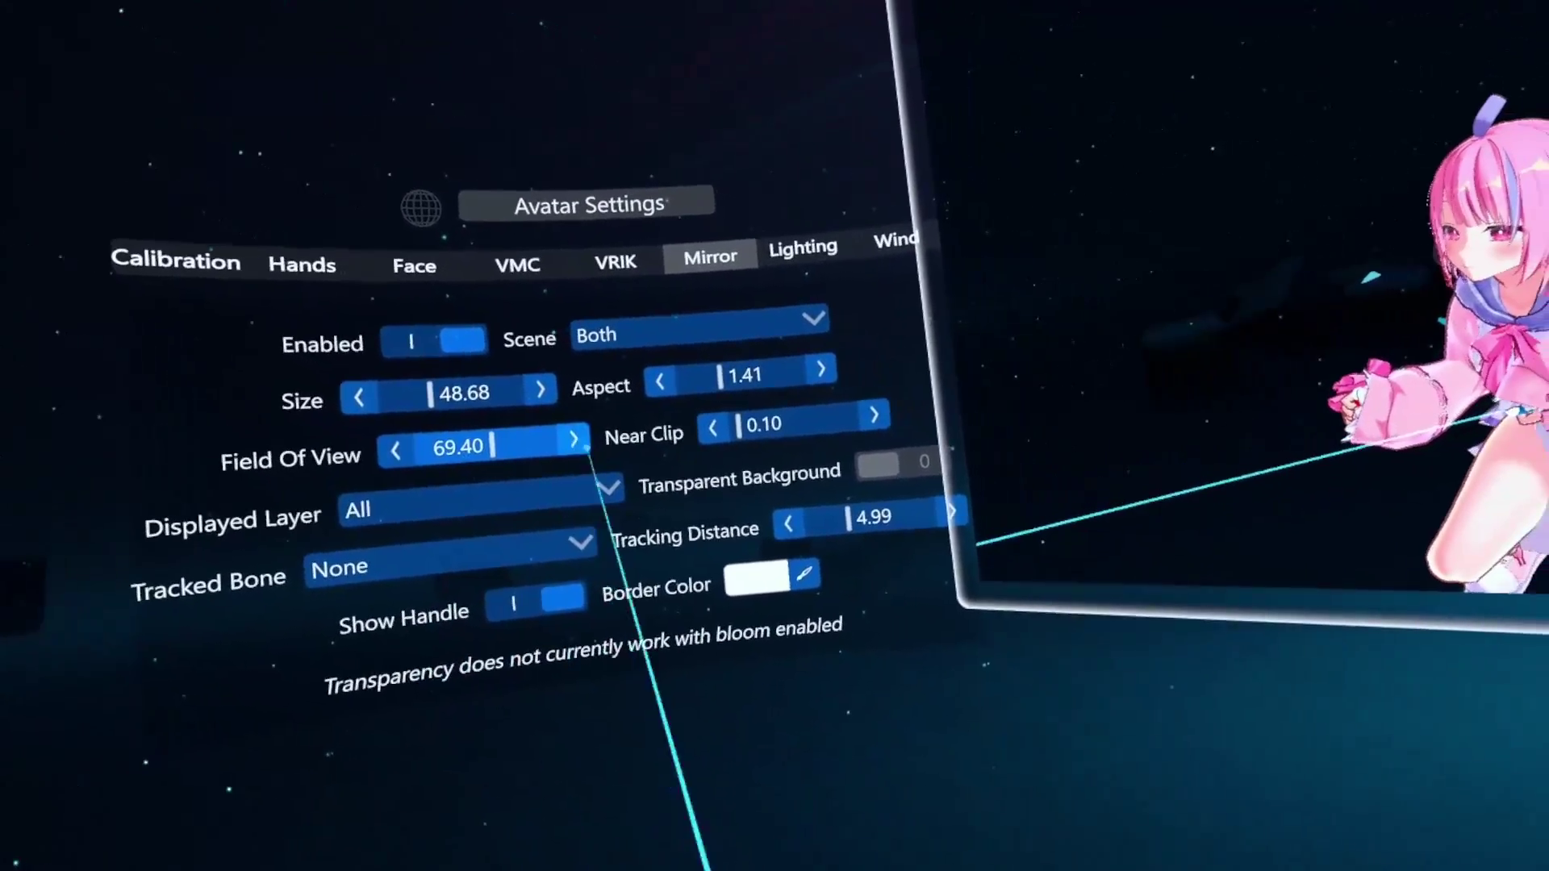
{"action": "left_click", "coordinate": [545, 459]}
{"action": "left_click", "coordinate": [538, 455]}
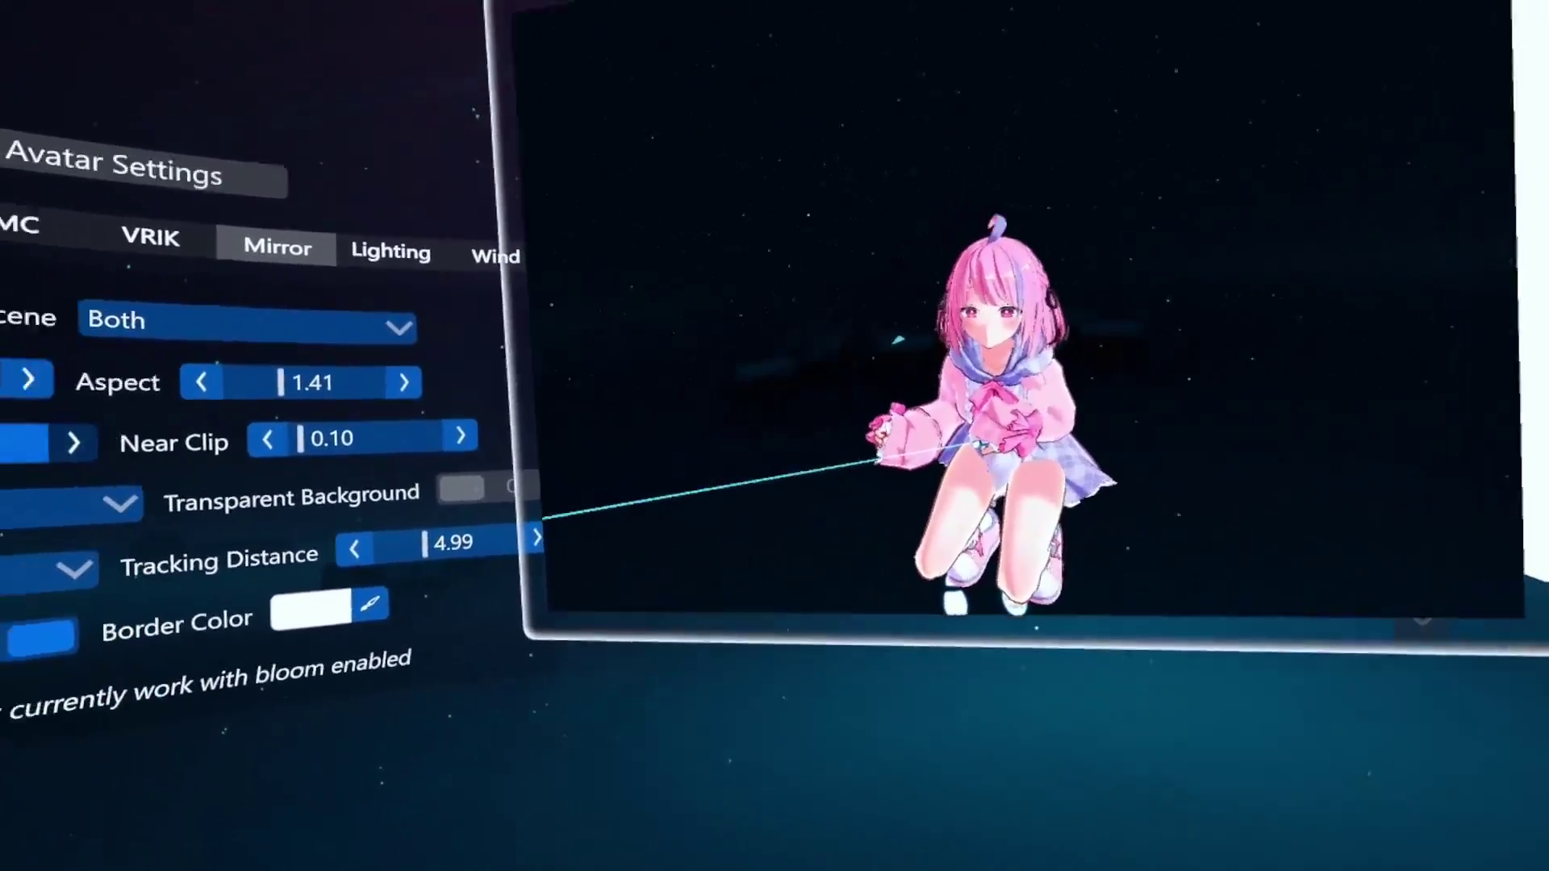
{"action": "mouse_move", "coordinate": [403, 484]}
{"action": "left_mouse_down"}
{"action": "mouse_move", "coordinate": [432, 487]}
{"action": "mouse_move", "coordinate": [387, 483]}
{"action": "left_mouse_up"}
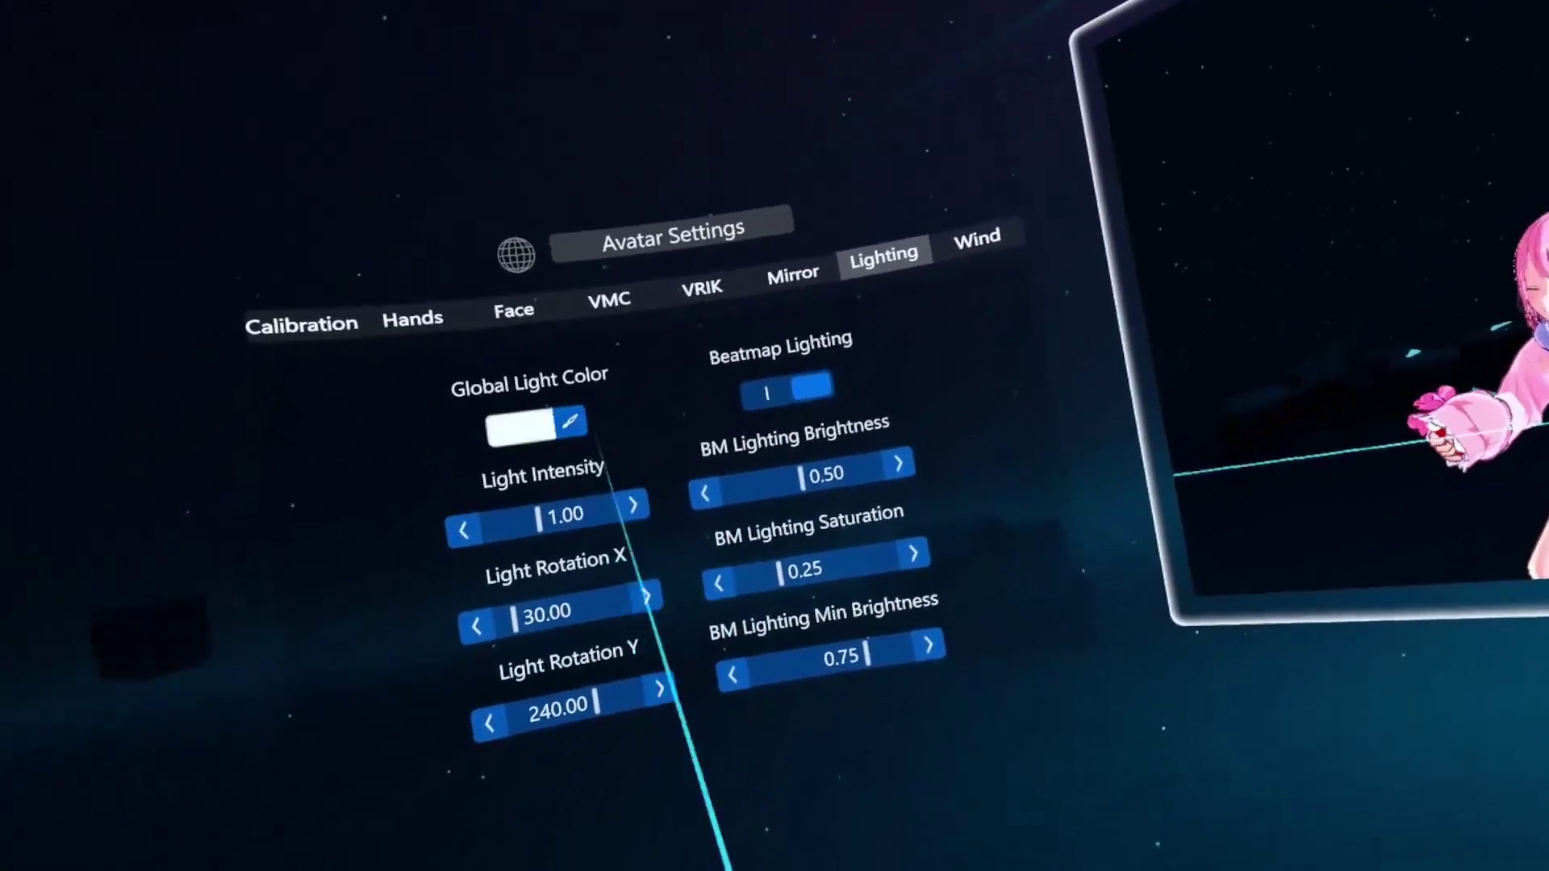
Set the avatar's global light color to 0% saturation and 90% value, and open the wind settings
{"action": "left_click", "coordinate": [569, 421]}
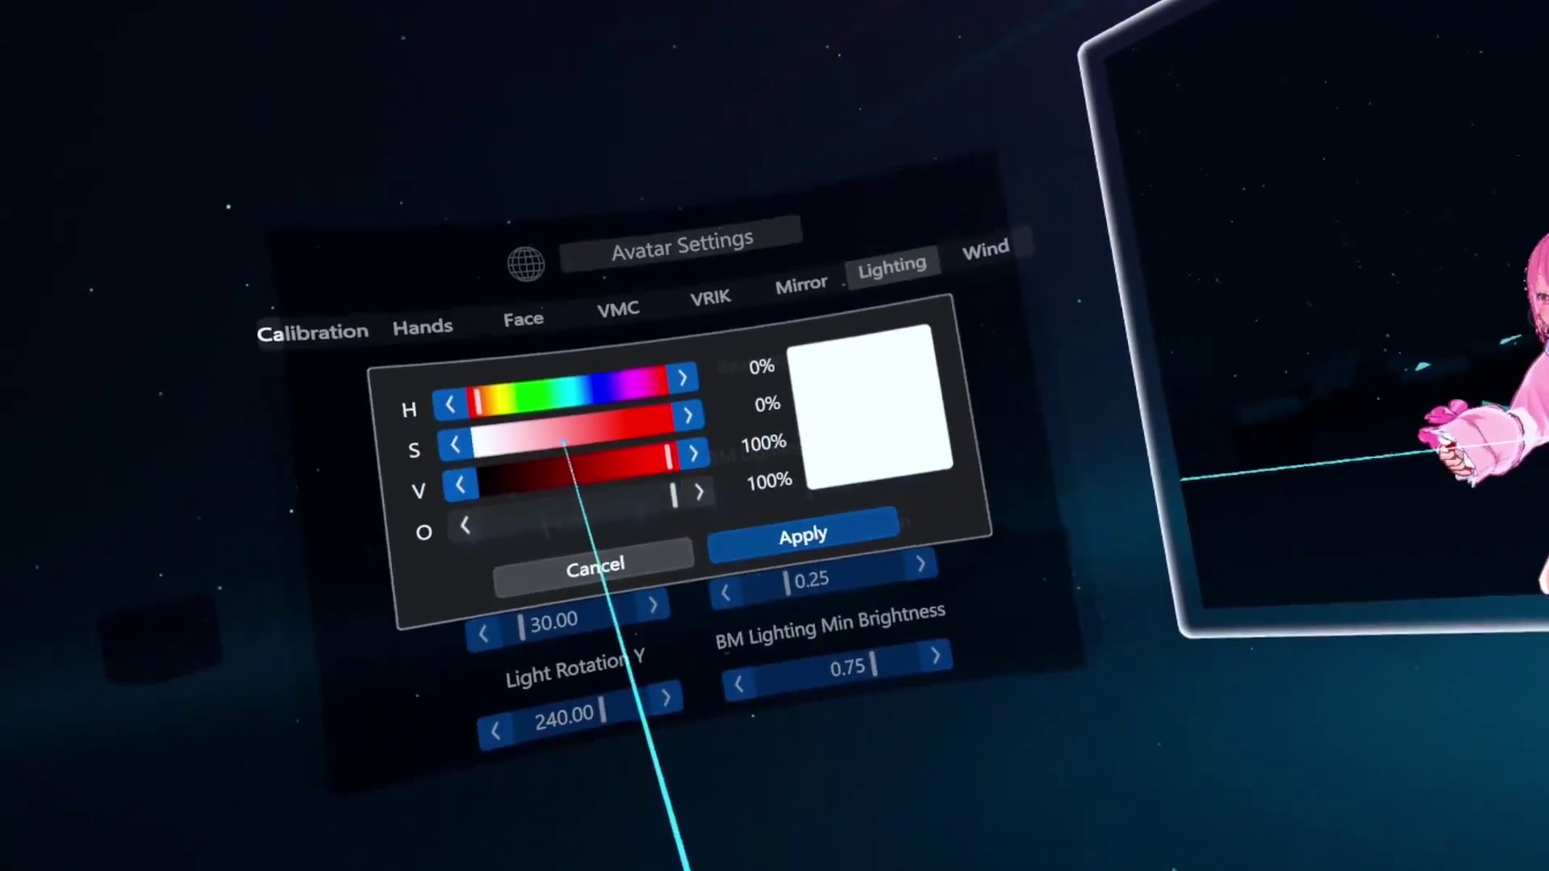
{"action": "left_click_drag", "start_coordinate": [646, 439], "coordinate": [460, 453]}
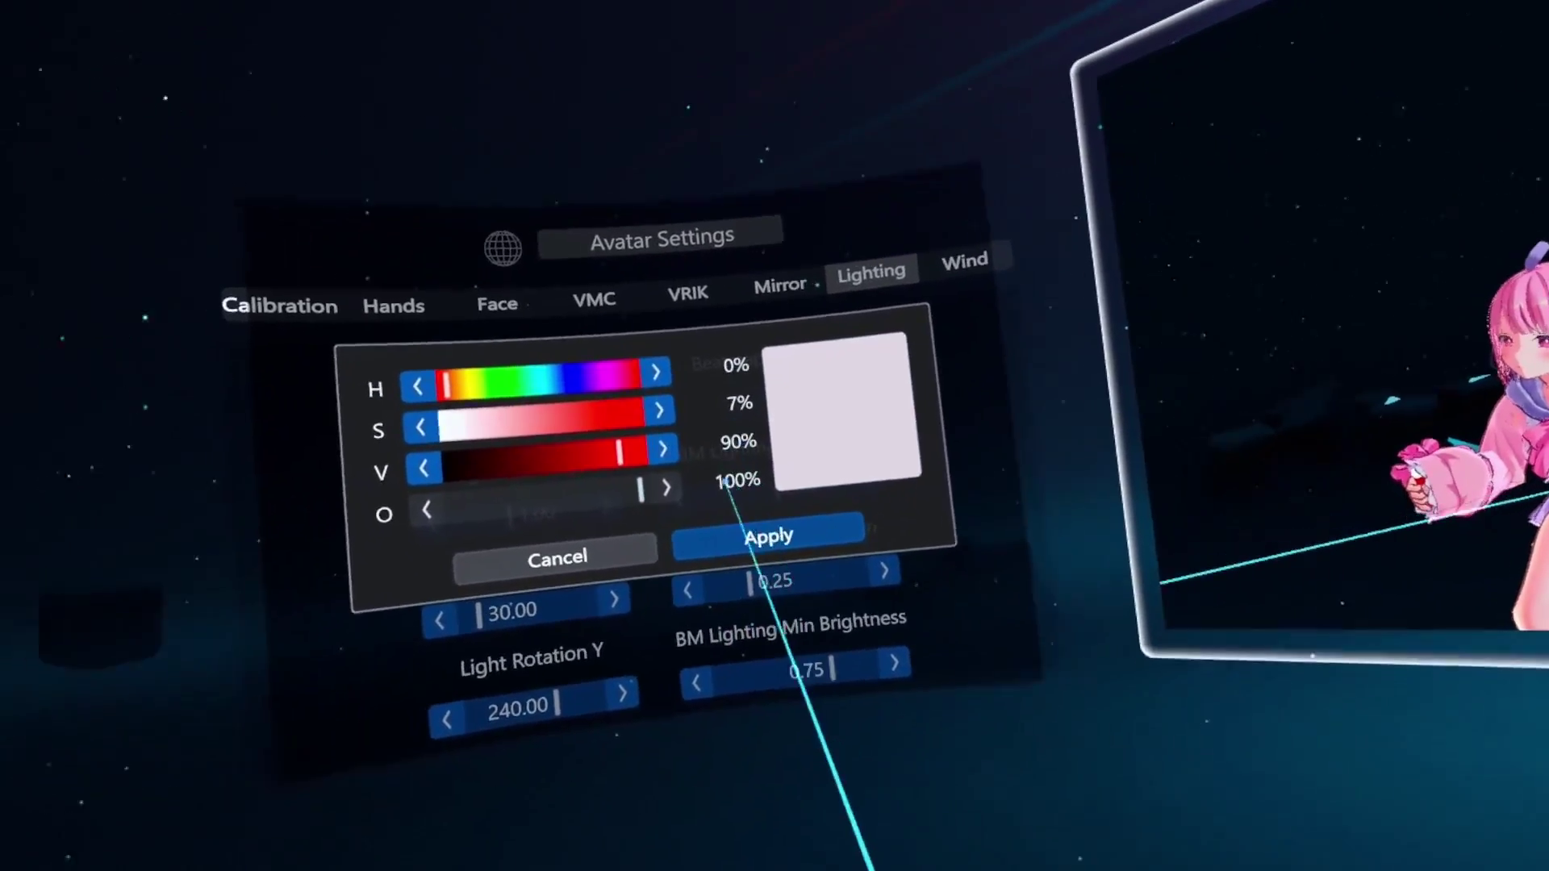
{"action": "left_click", "coordinate": [769, 521]}
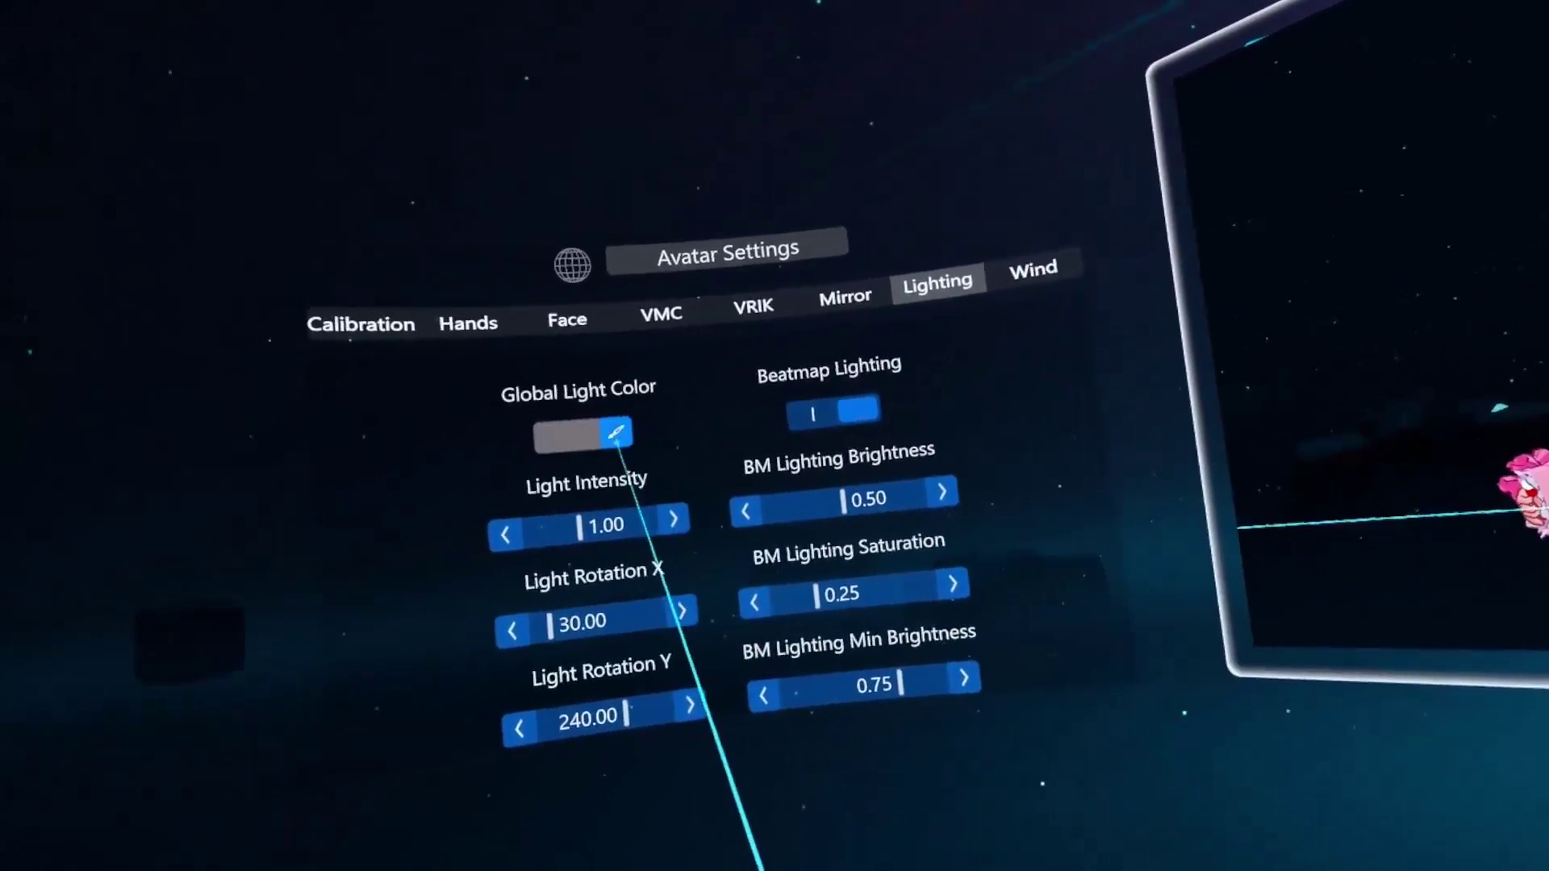
{"action": "left_click", "coordinate": [617, 434]}
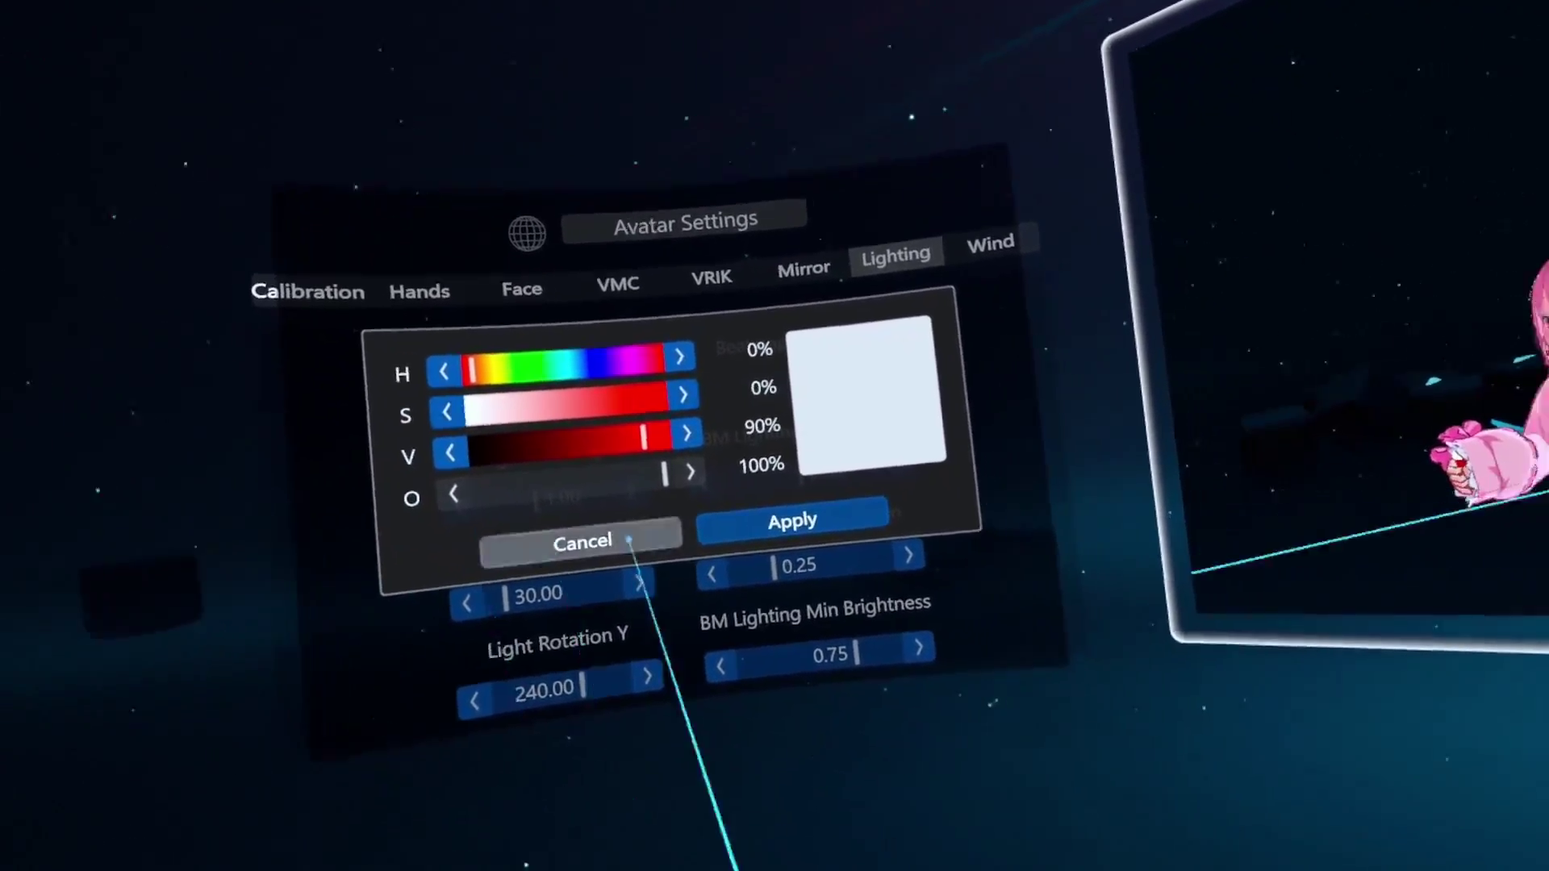
{"action": "left_click", "coordinate": [857, 531]}
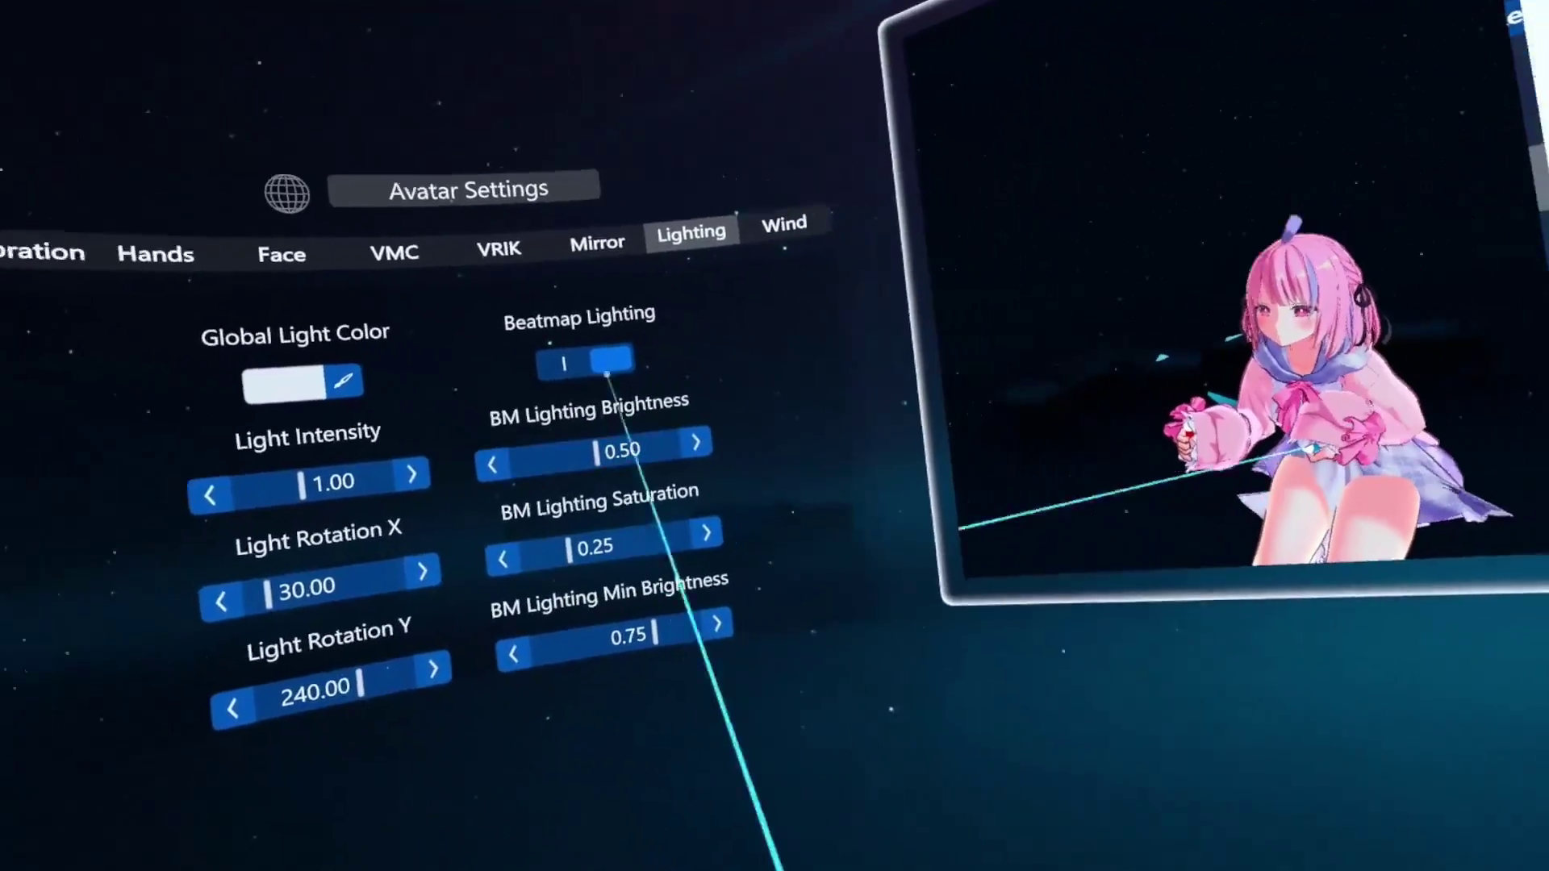
{"action": "left_click", "coordinate": [789, 267]}
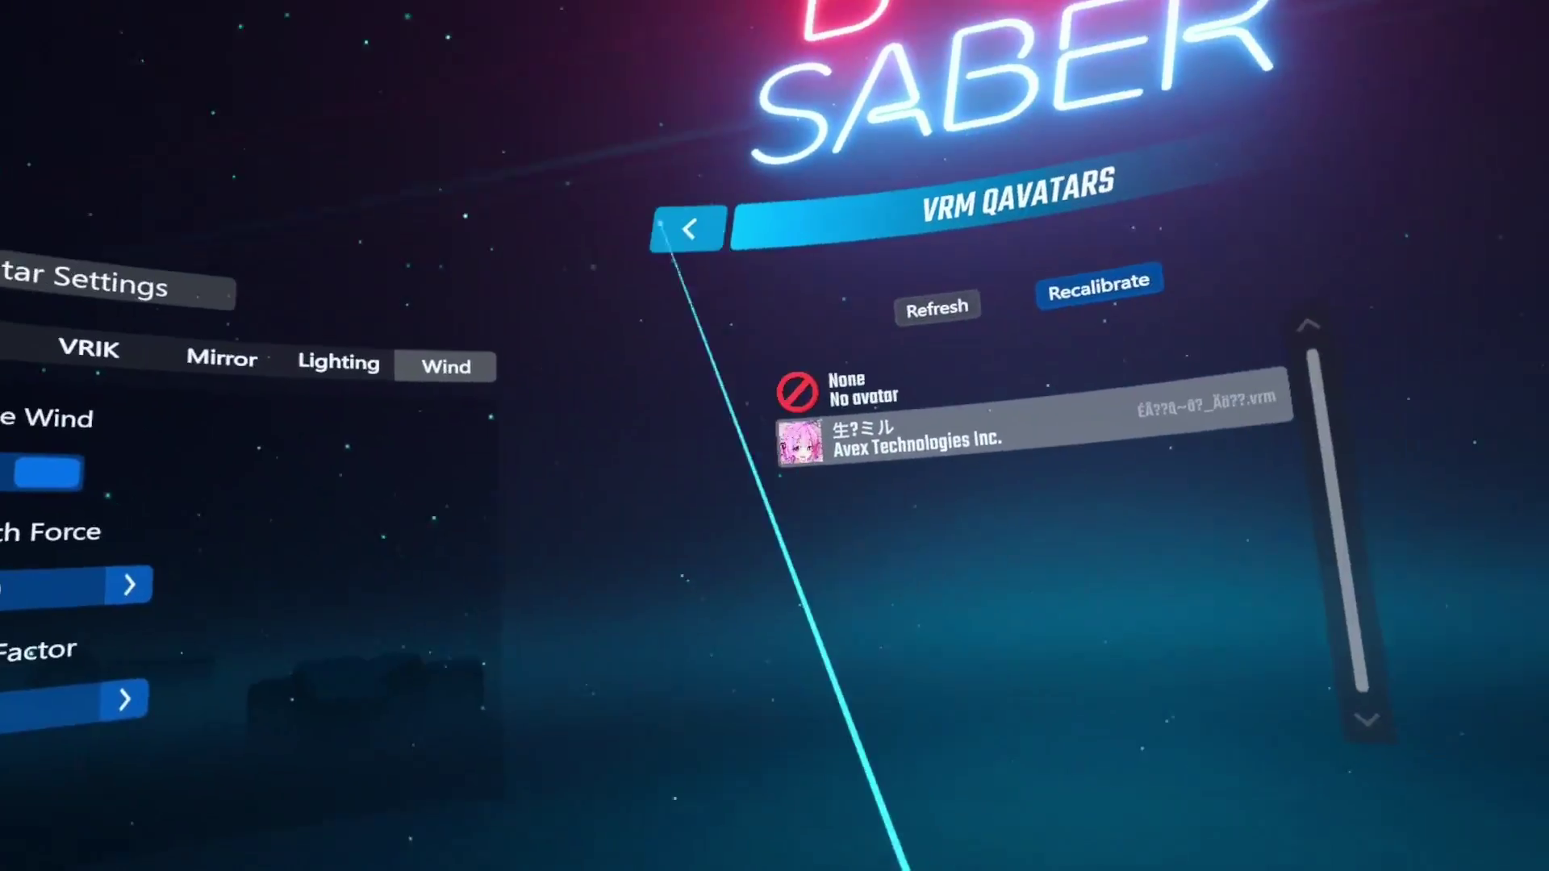
Leave the avatar menu and watch the replay of the favorite song 90S Kids from Solo mode
{"action": "left_click", "coordinate": [135, 90]}
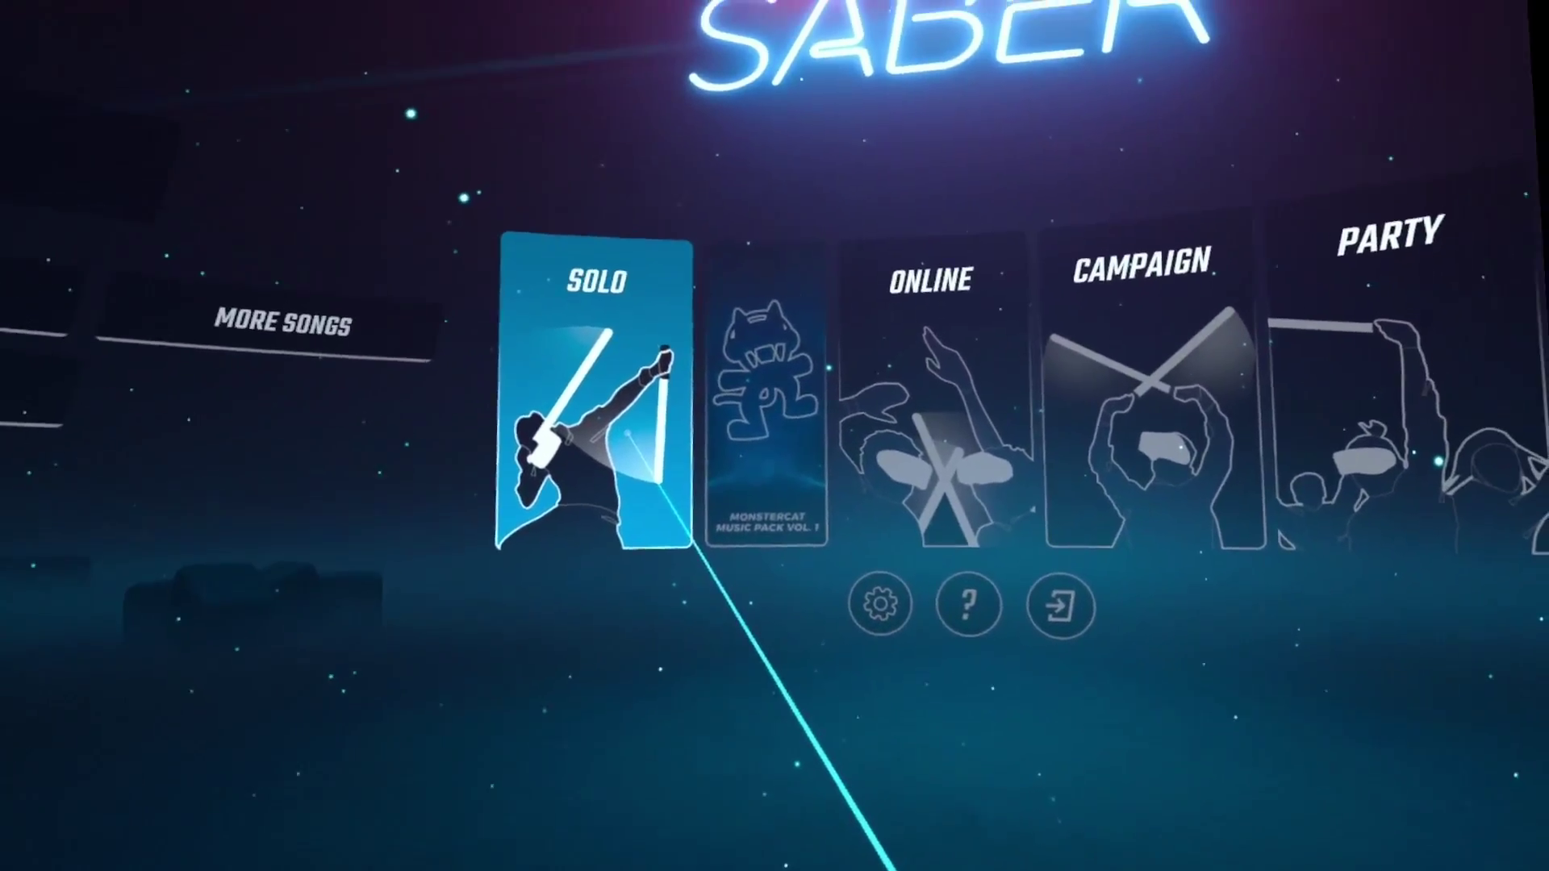
{"action": "left_click", "coordinate": [593, 513]}
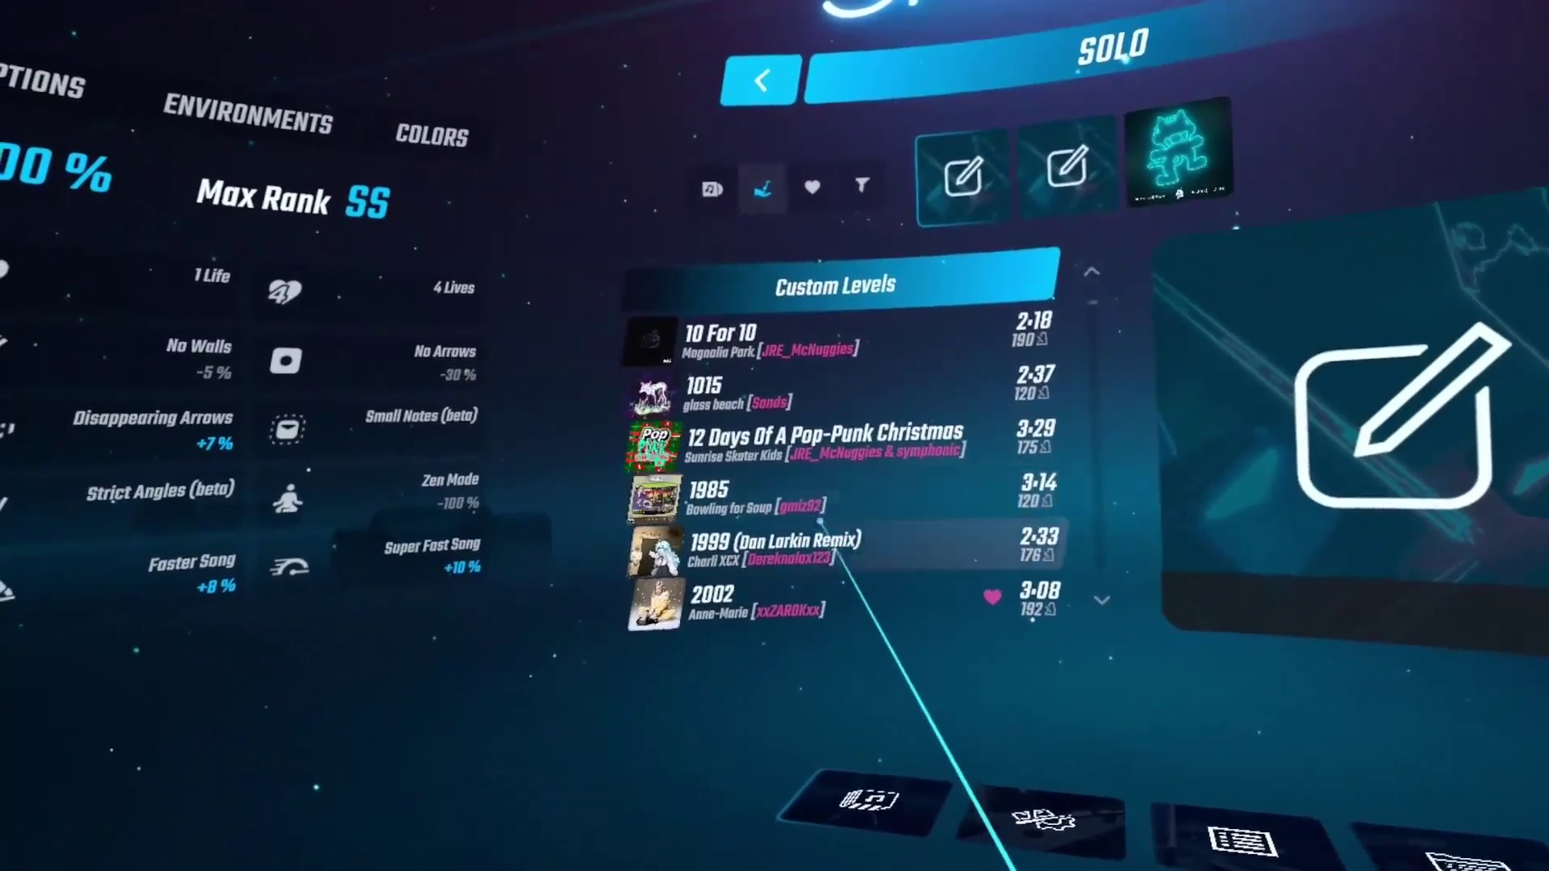
{"action": "scroll", "coordinate": [863, 601], "scroll_direction": "down", "scroll_amount": 1}
{"action": "left_click", "coordinate": [741, 292]}
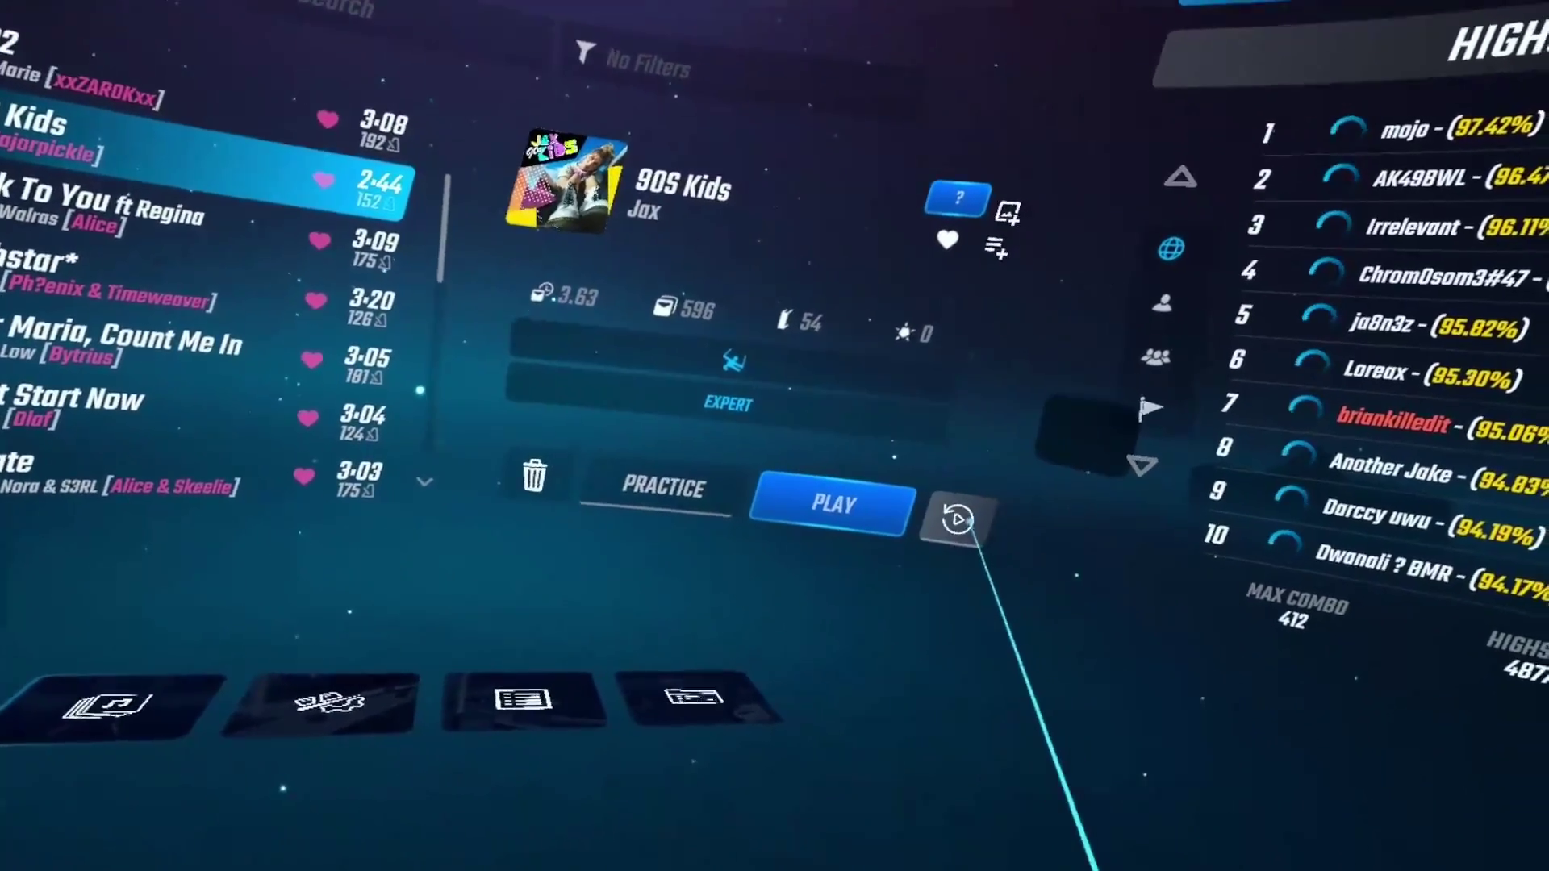
{"action": "left_click", "coordinate": [957, 518]}
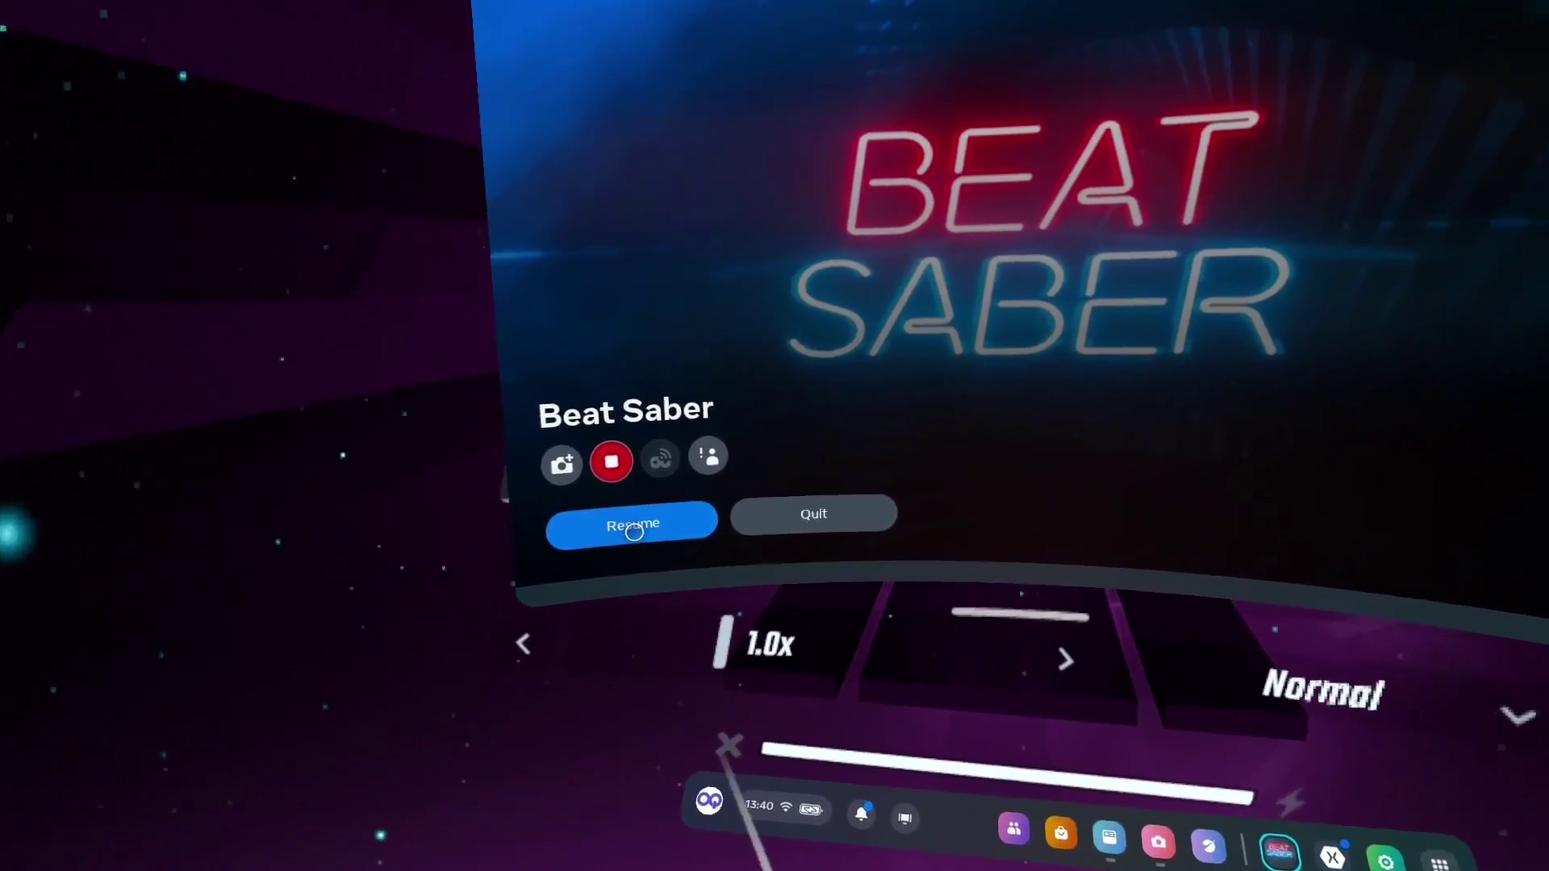
{"action": "left_click", "coordinate": [634, 530]}
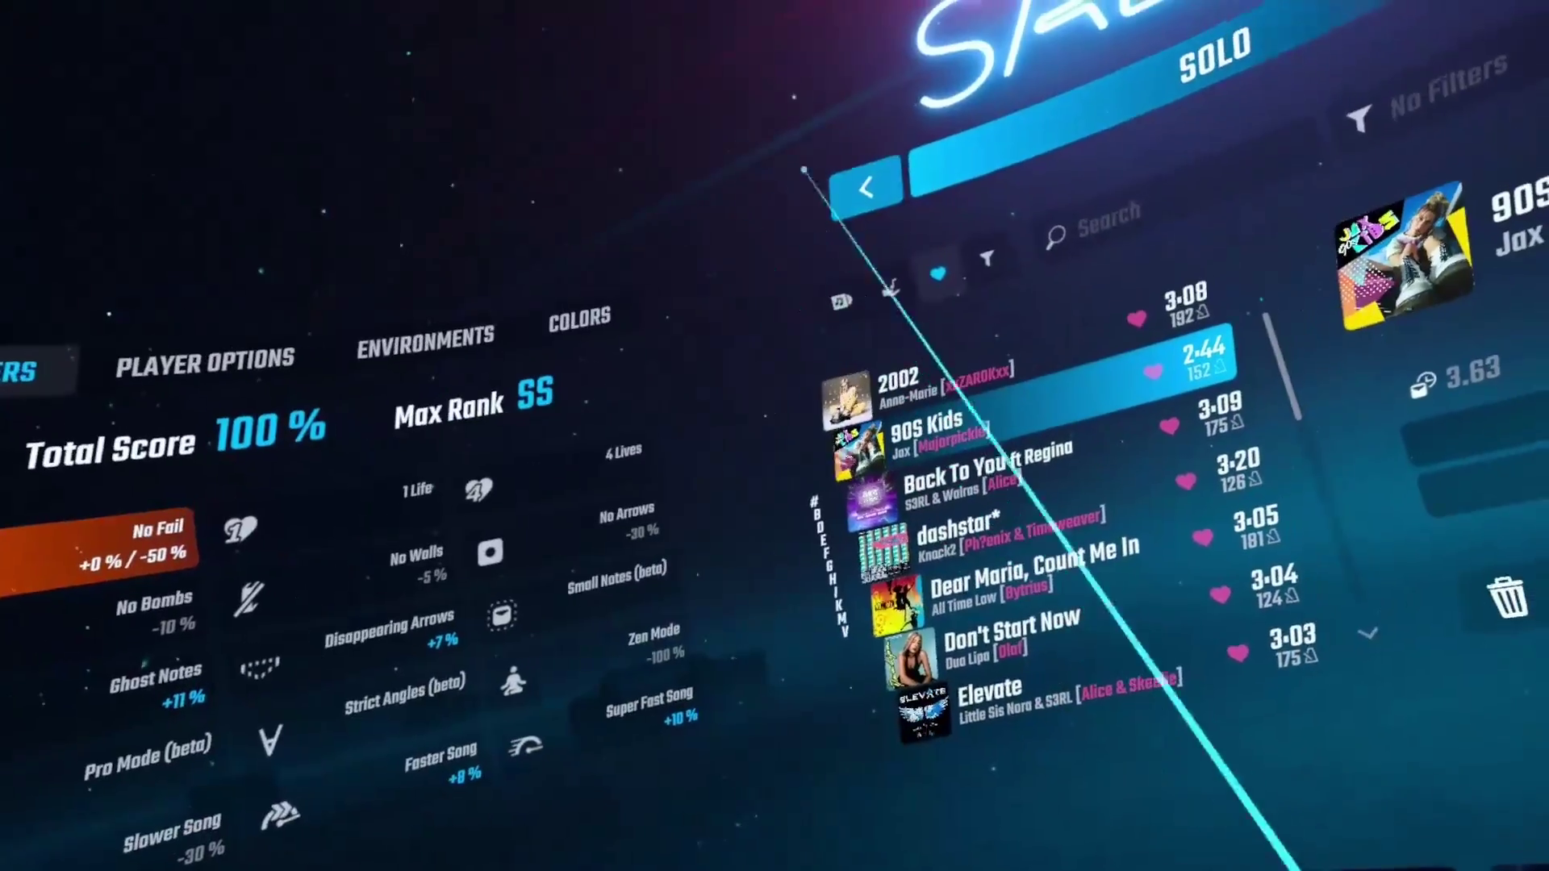
Return from Solo mode to the avatar's mirror settings and widen the mirror's aspect
{"action": "left_click", "coordinate": [667, 228]}
{"action": "left_click", "coordinate": [500, 456]}
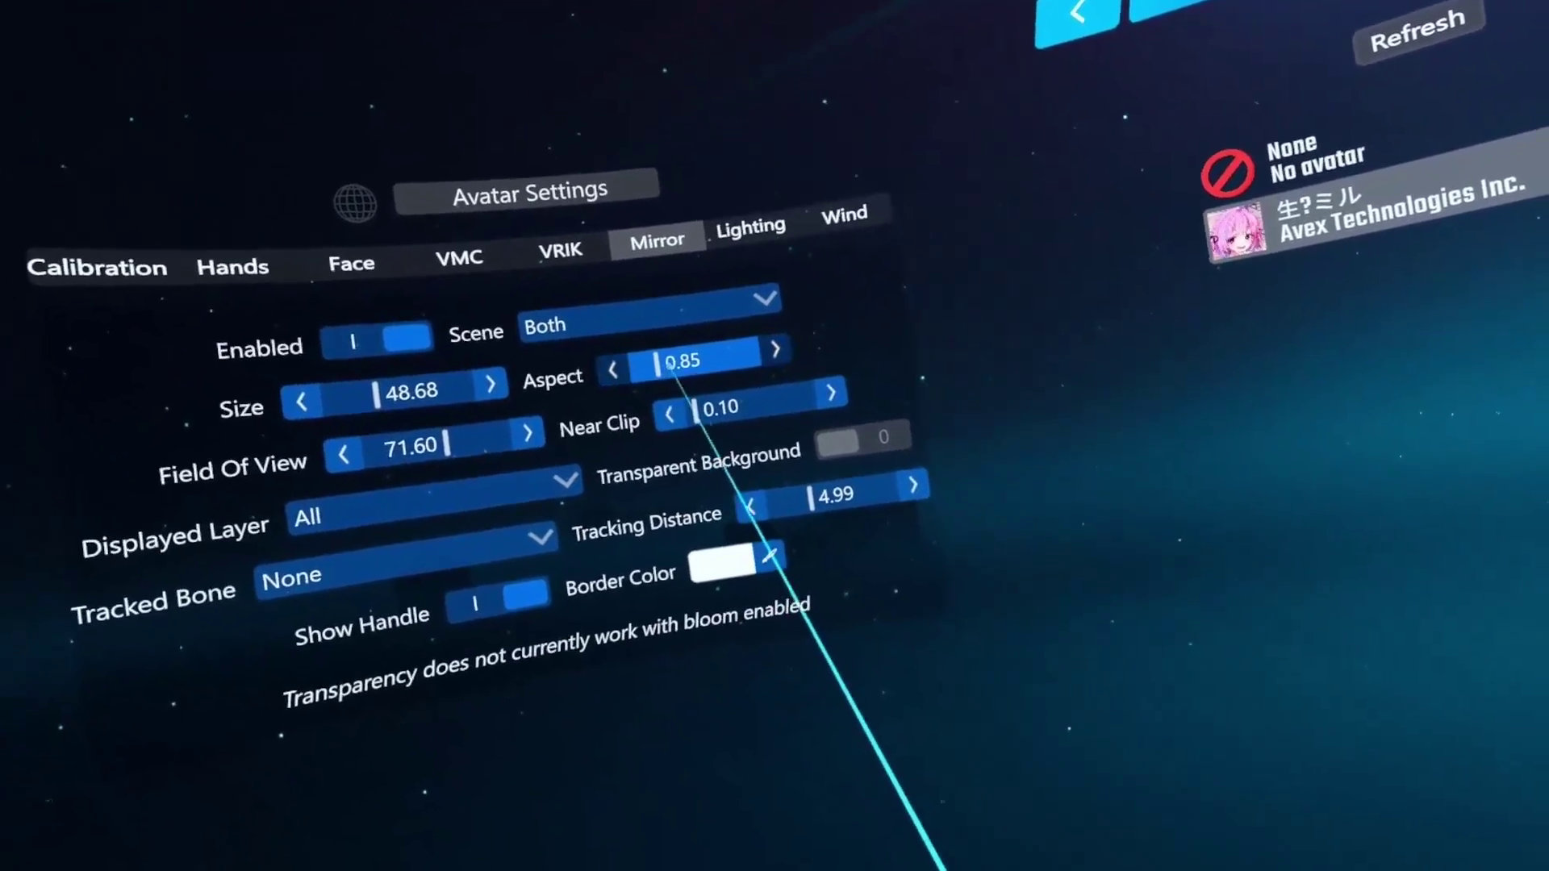
{"action": "left_click_drag", "start_coordinate": [706, 399], "coordinate": [728, 402]}
{"action": "left_click_drag", "start_coordinate": [666, 349], "coordinate": [695, 348]}
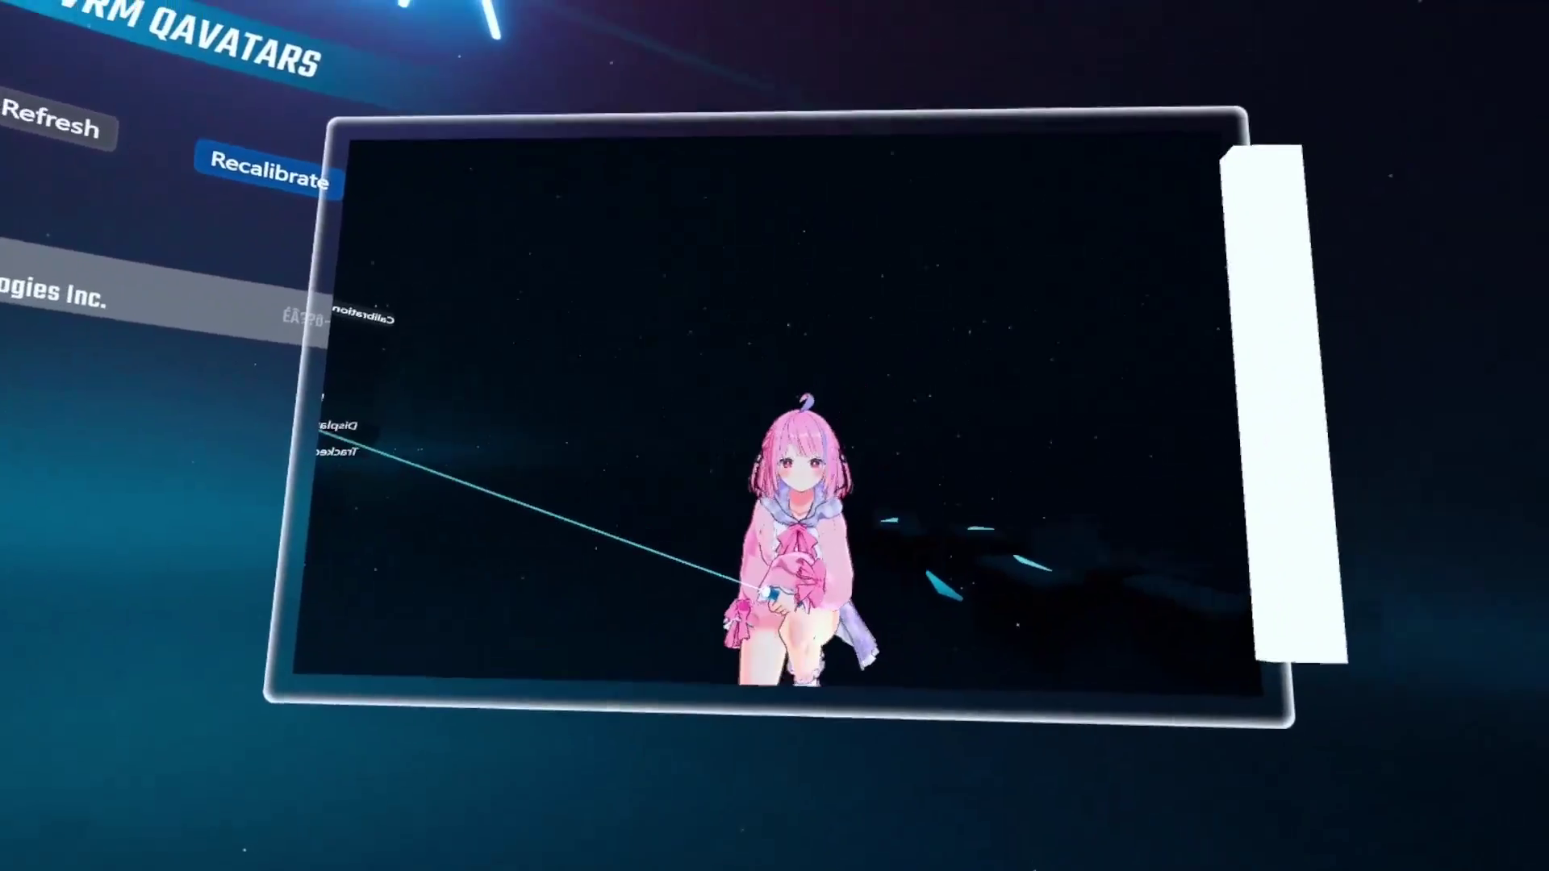